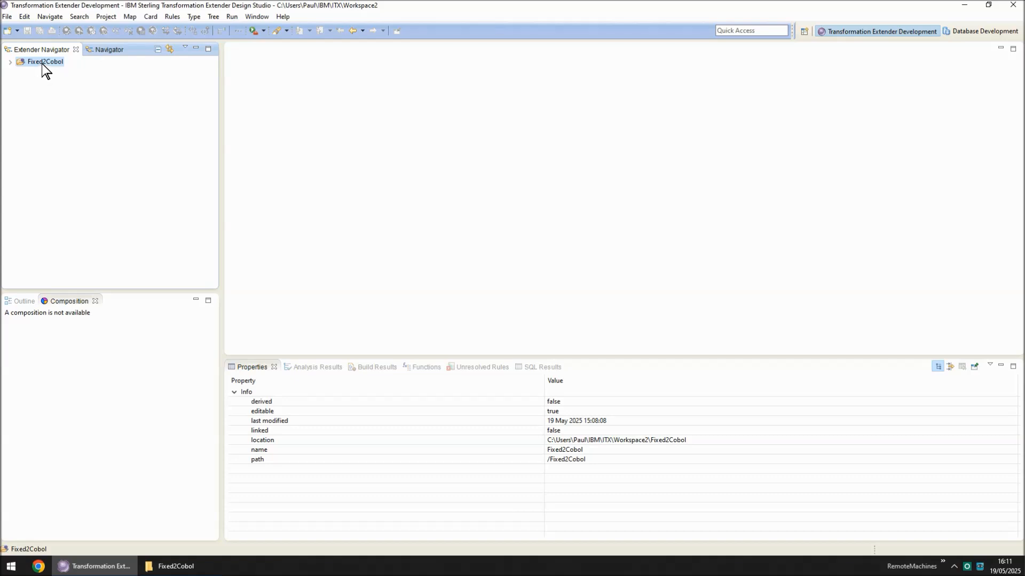
Start a COBOL copybook import for the Fixed2Cobol project and select Output.cpy as the source file
left_click(10, 62)
left_click(20, 149)
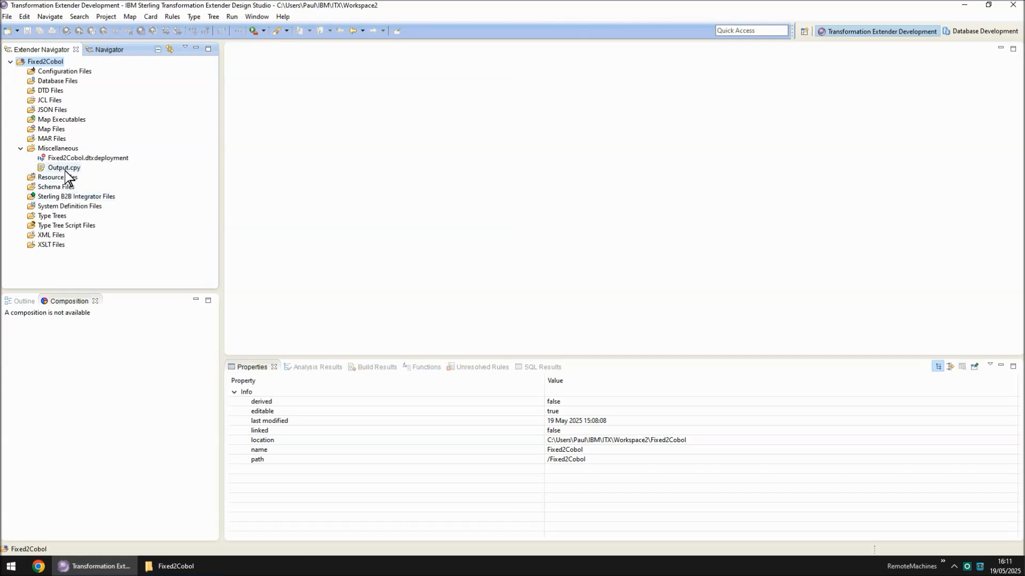
right_click(40, 62)
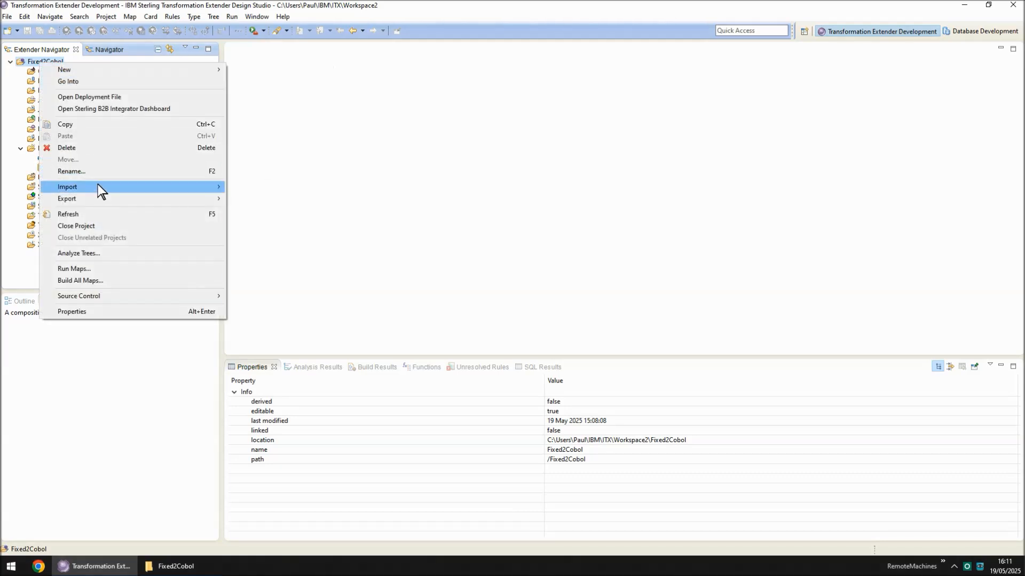
mouse_move(98, 184)
left_click(257, 187)
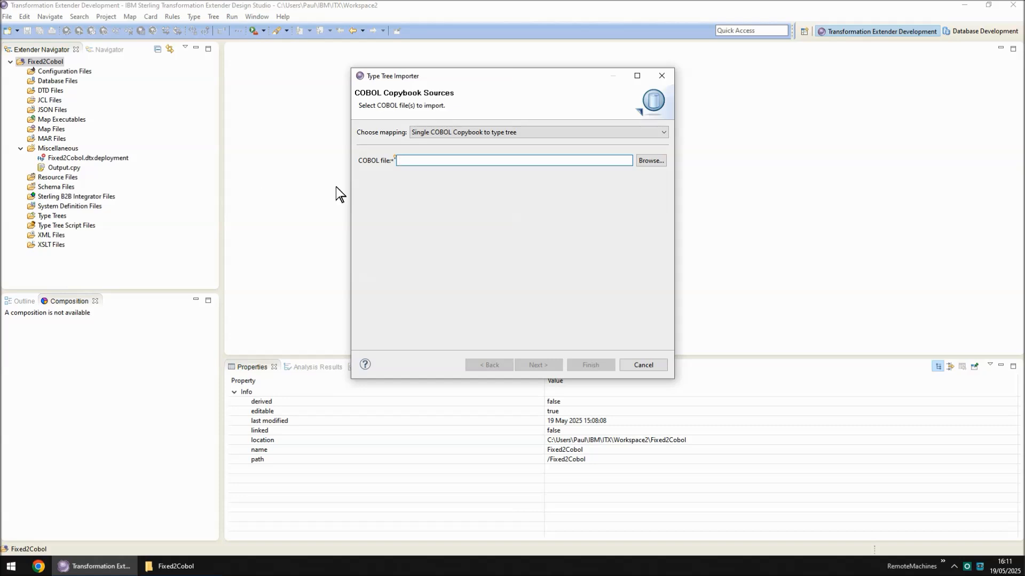
left_click(651, 161)
left_click(420, 76)
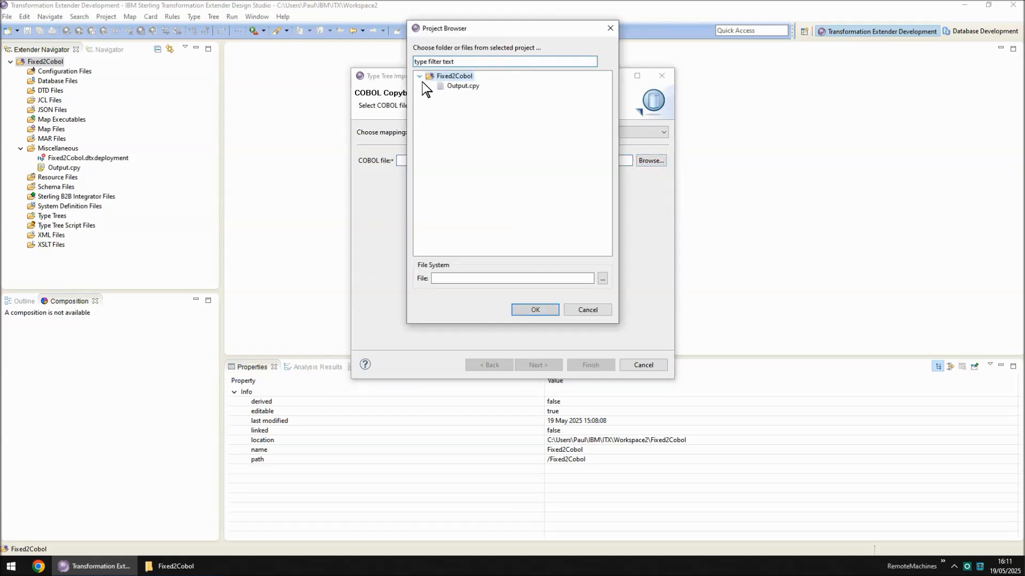
left_click(462, 86)
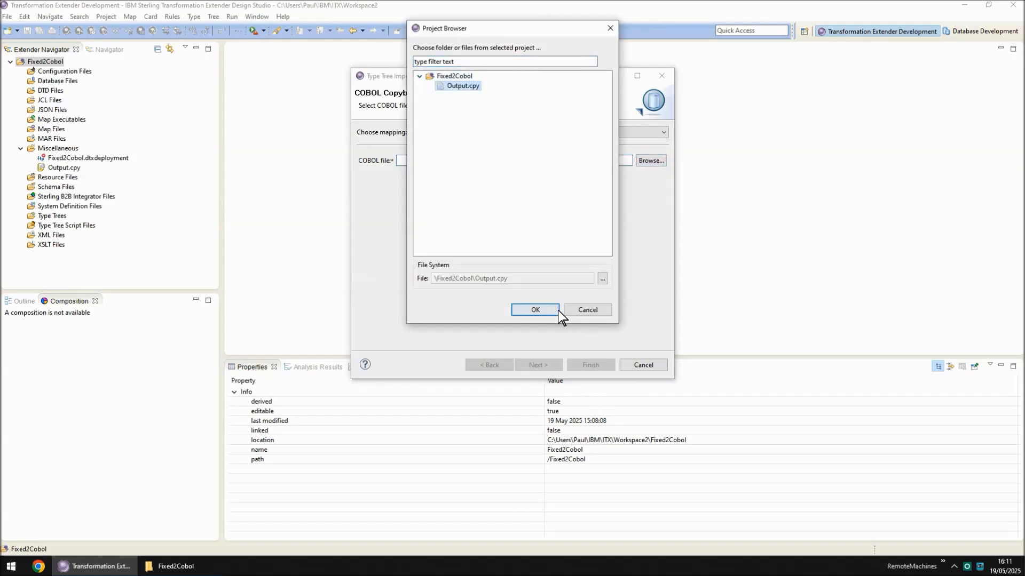
Open Output.cpy from the Fixed2Cobol folder in UltraEdit, examine the record layout's PIC field definitions, and return to the import in Design Studio
left_click(181, 567)
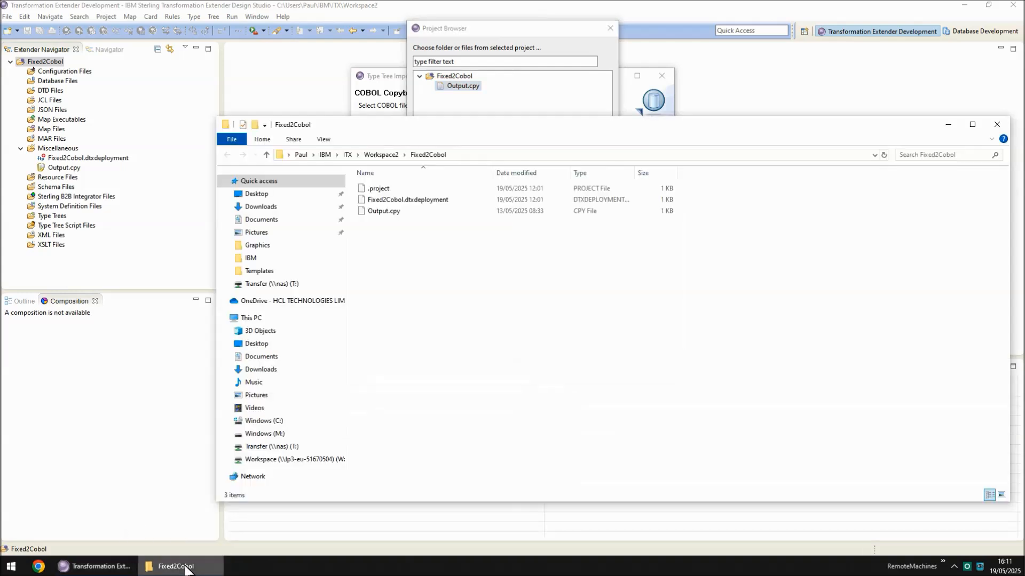
double_click(383, 211)
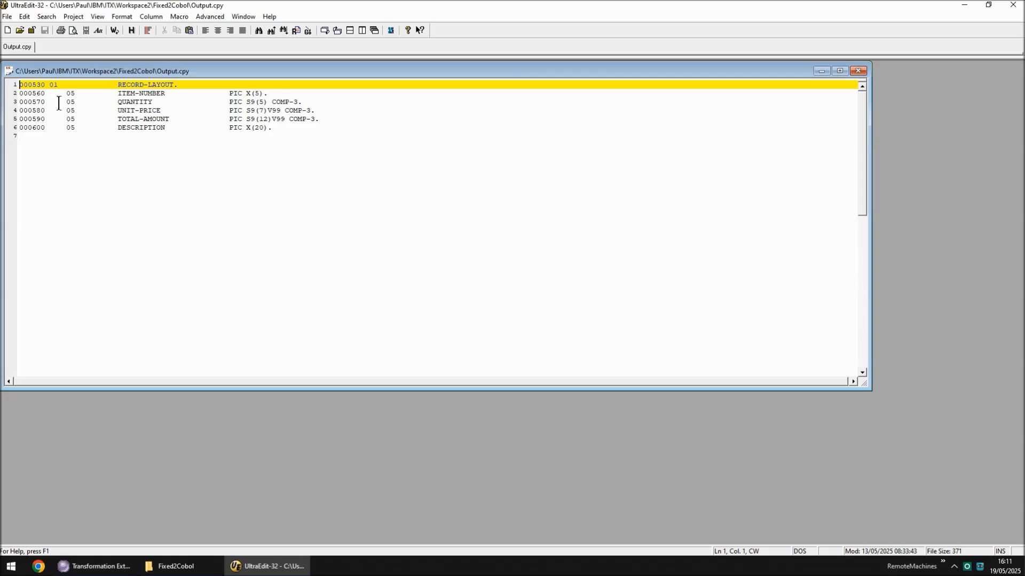
left_click_drag(188, 87, 10, 87)
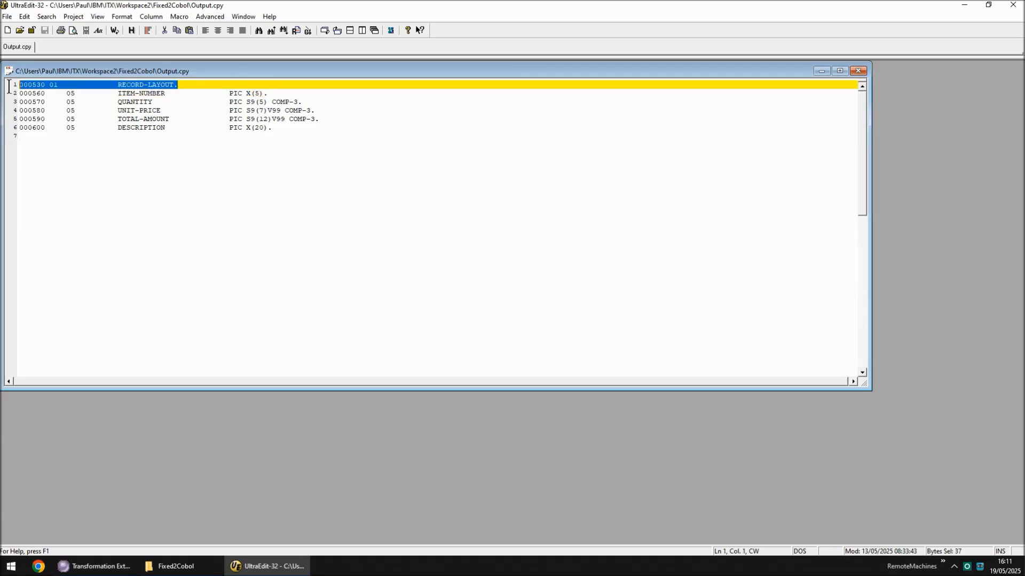
left_click(271, 151)
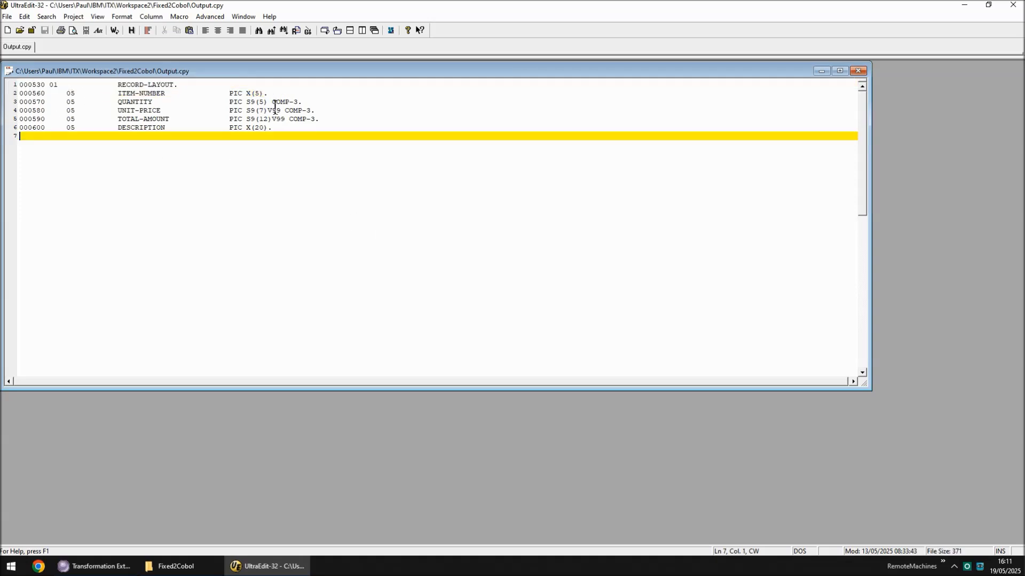
left_click_drag(275, 95, 217, 99)
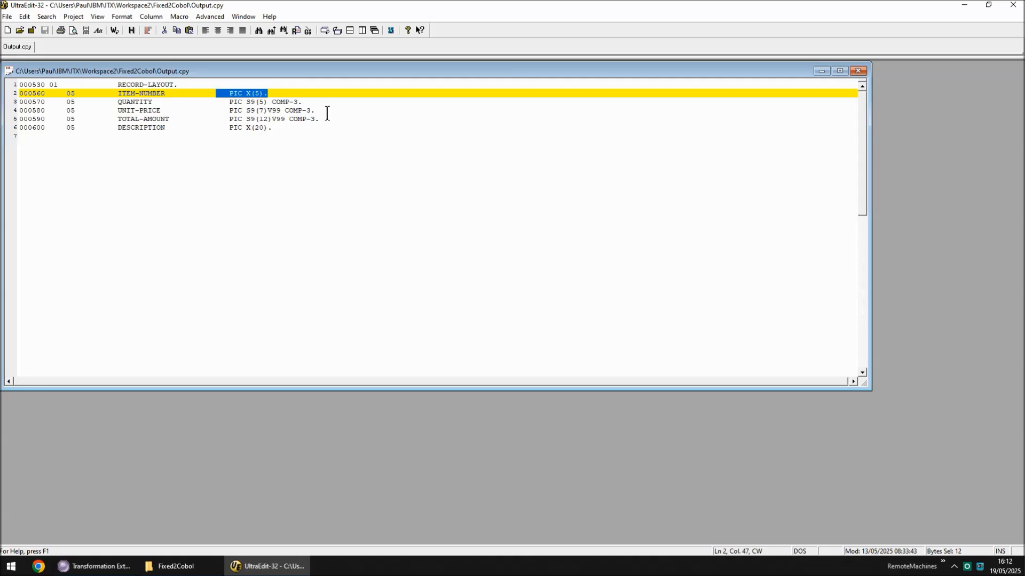
left_click_drag(319, 118, 216, 103)
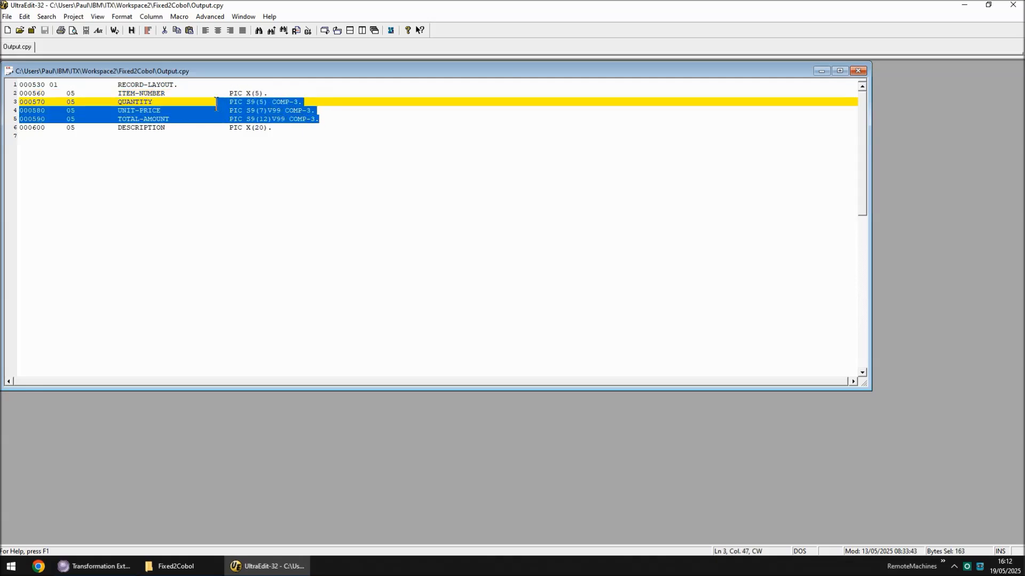
left_click(350, 103)
left_click_drag(274, 128, 198, 128)
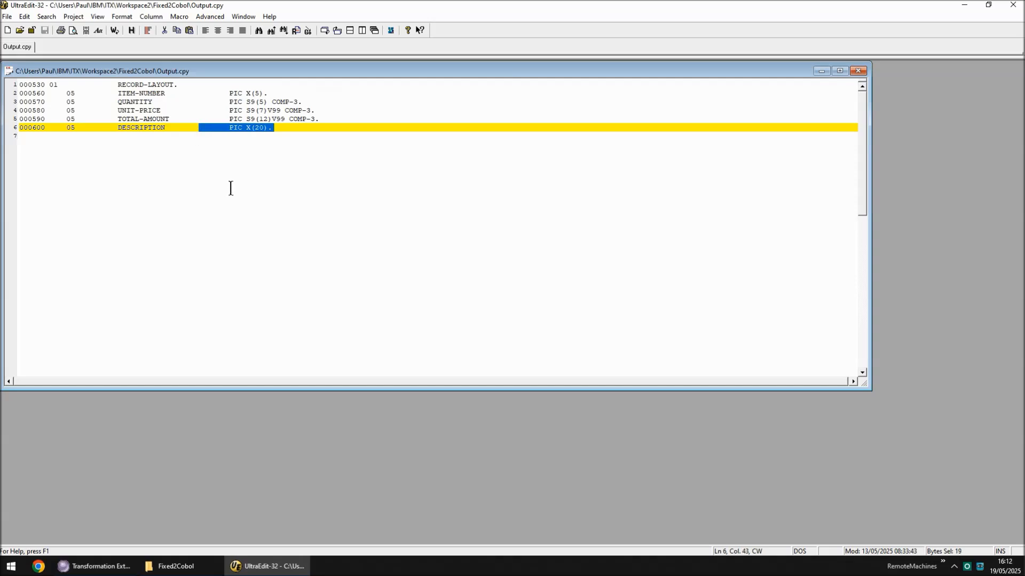
left_click_drag(314, 101, 212, 101)
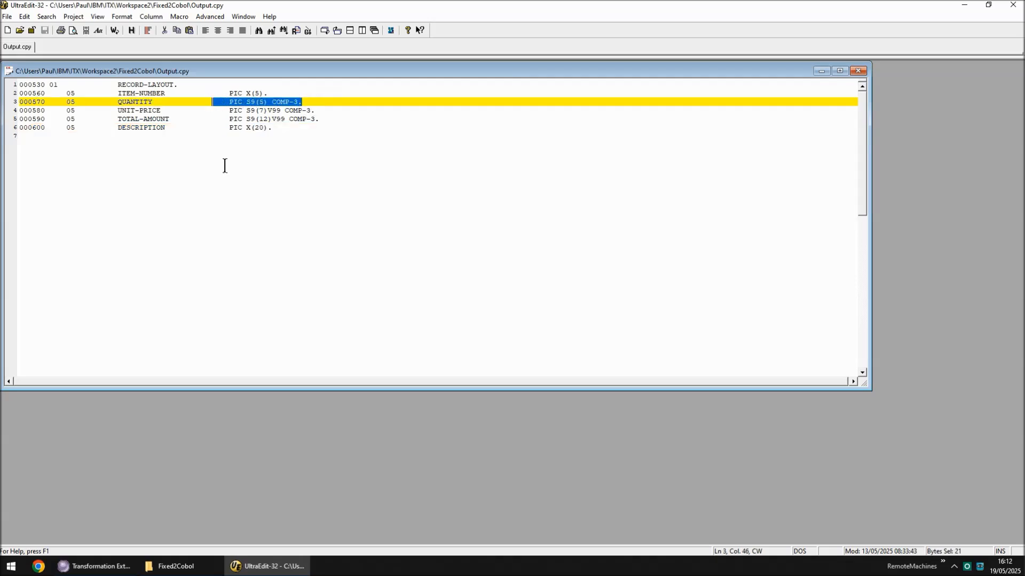
left_click_drag(323, 119, 220, 110)
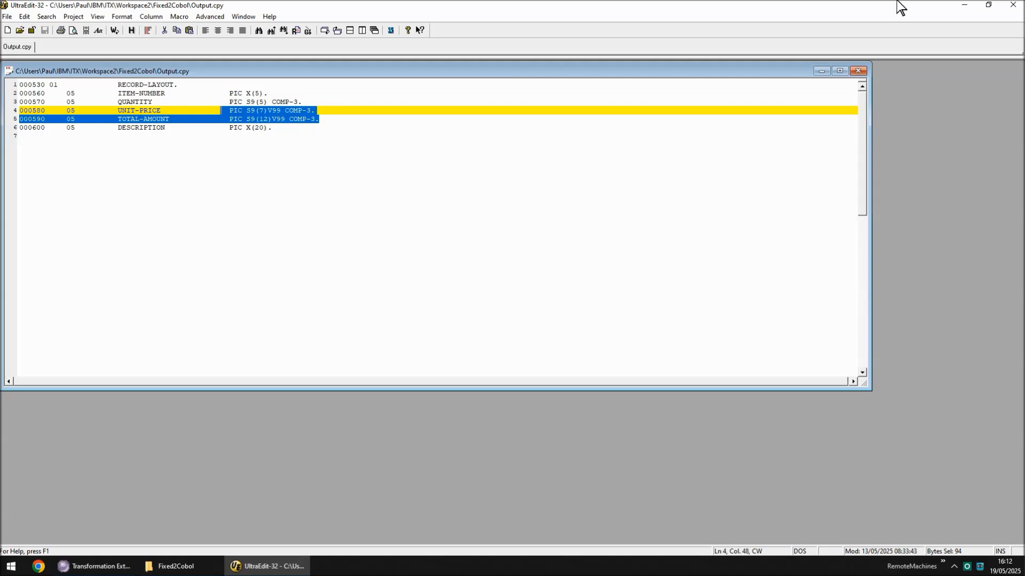
left_click(1011, 6)
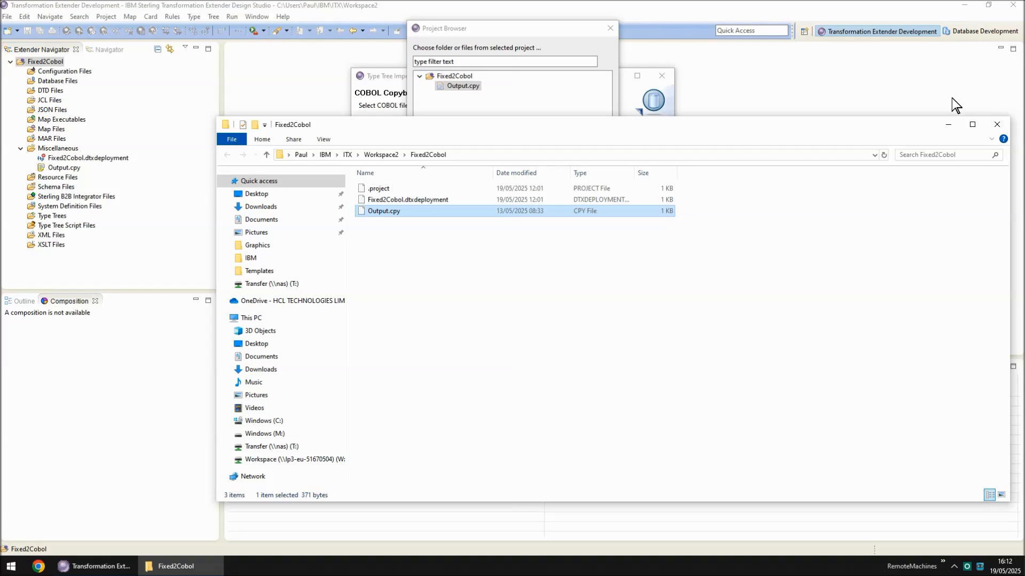
left_click(948, 124)
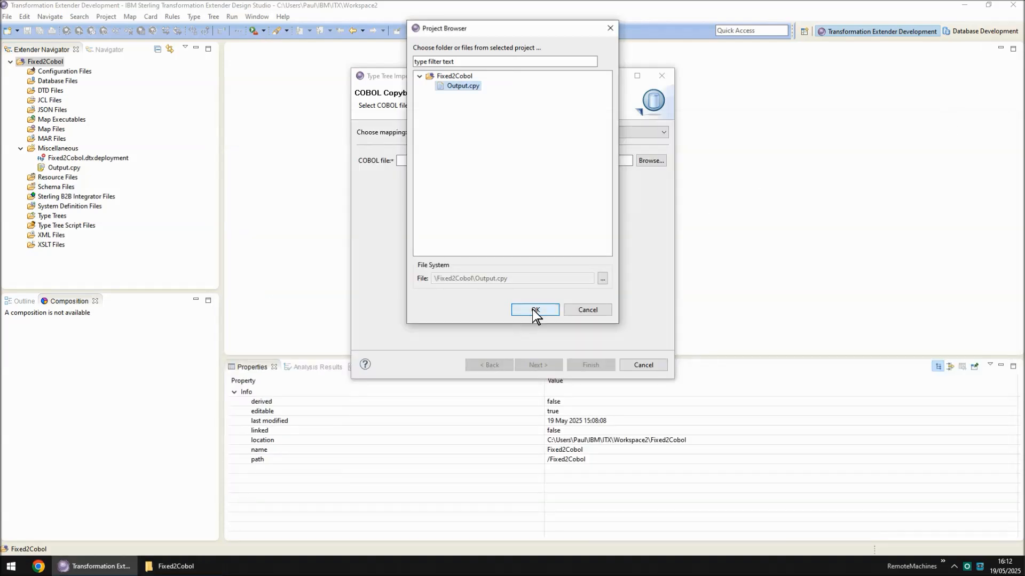
Import the copybook's RECORD-LAYOUT structure with the default options as a type tree named Output, and open the tree
left_click(534, 310)
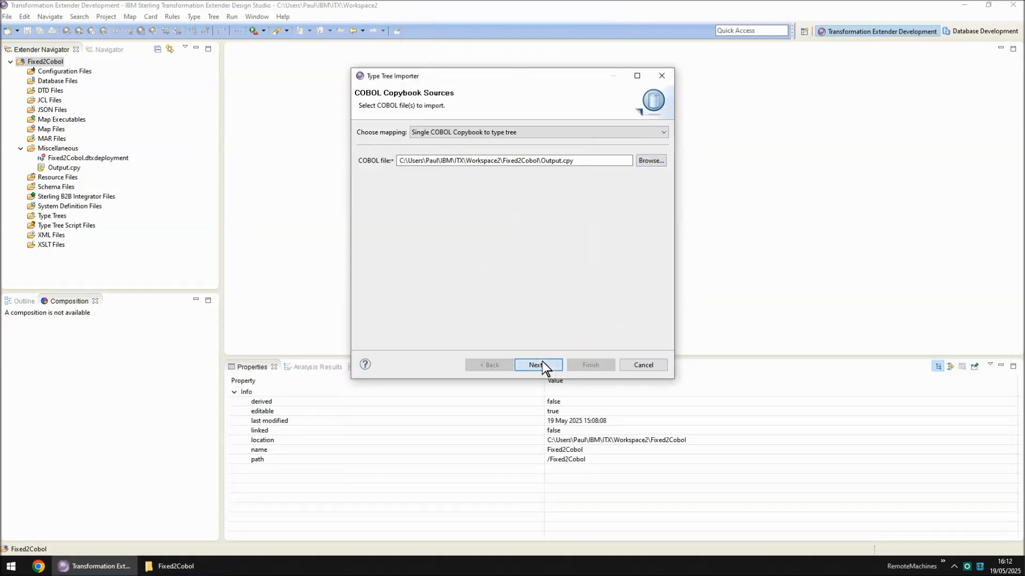
left_click(539, 365)
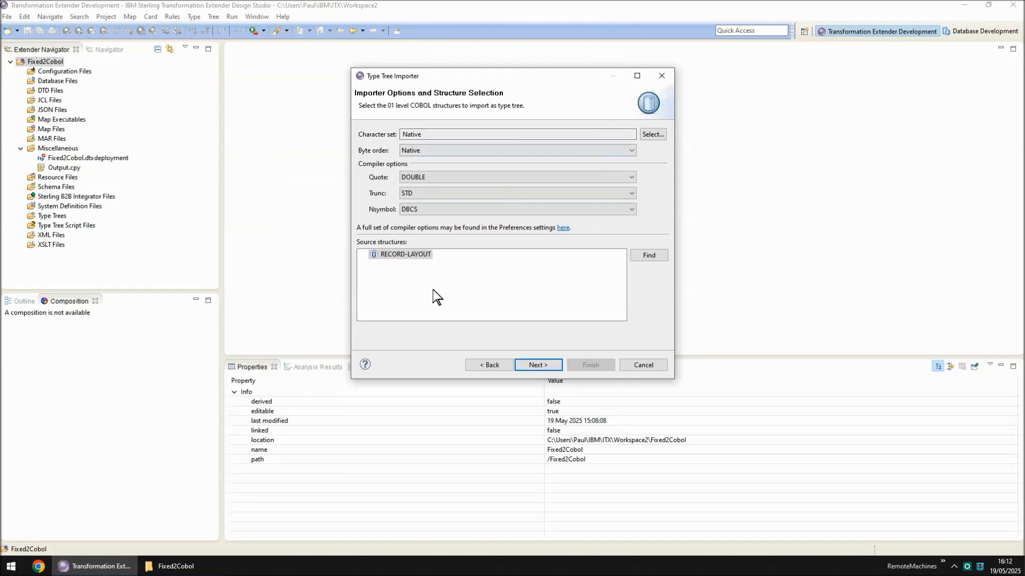
left_click(543, 367)
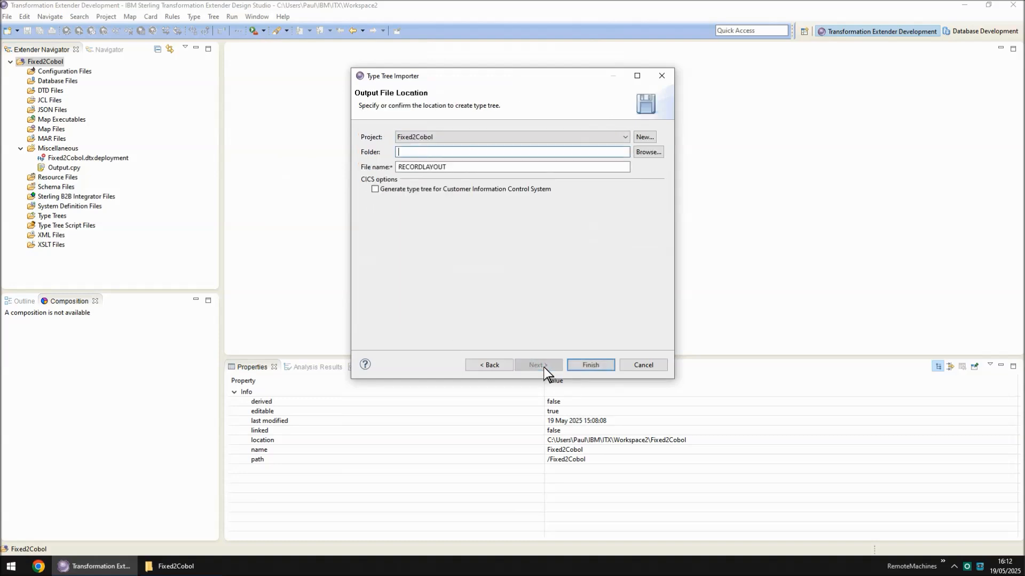
key("Tab")
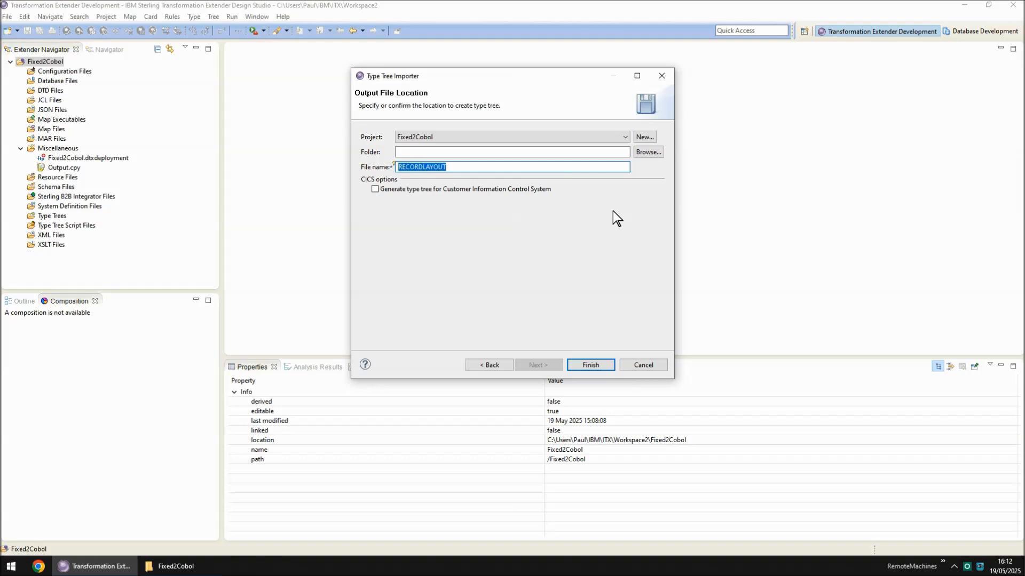
type("Output")
left_click(597, 363)
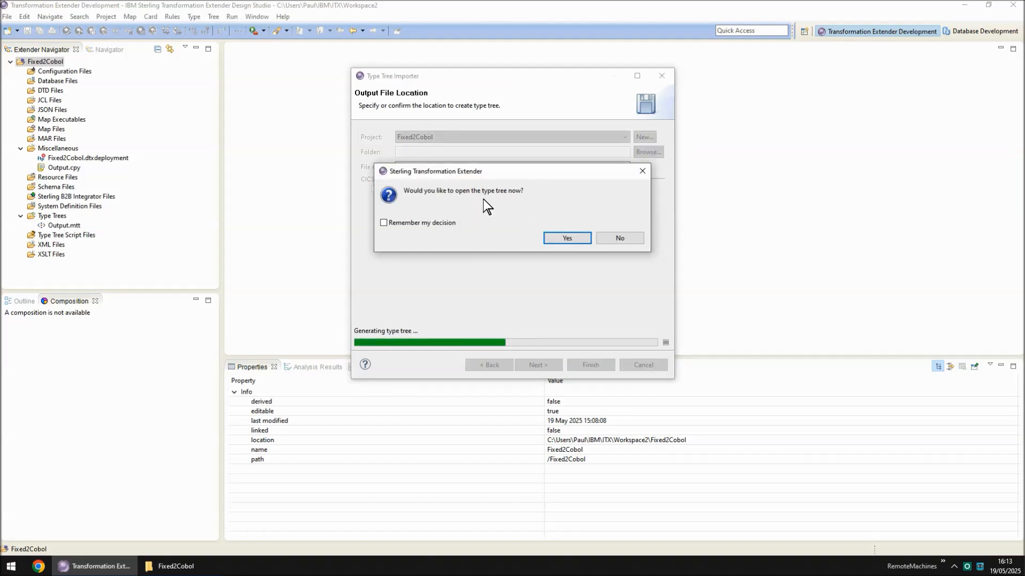
left_click(579, 238)
Examine the imported Record and Field types and open the component list of RECORD_LAYOUT
left_click(244, 103)
left_click(312, 115)
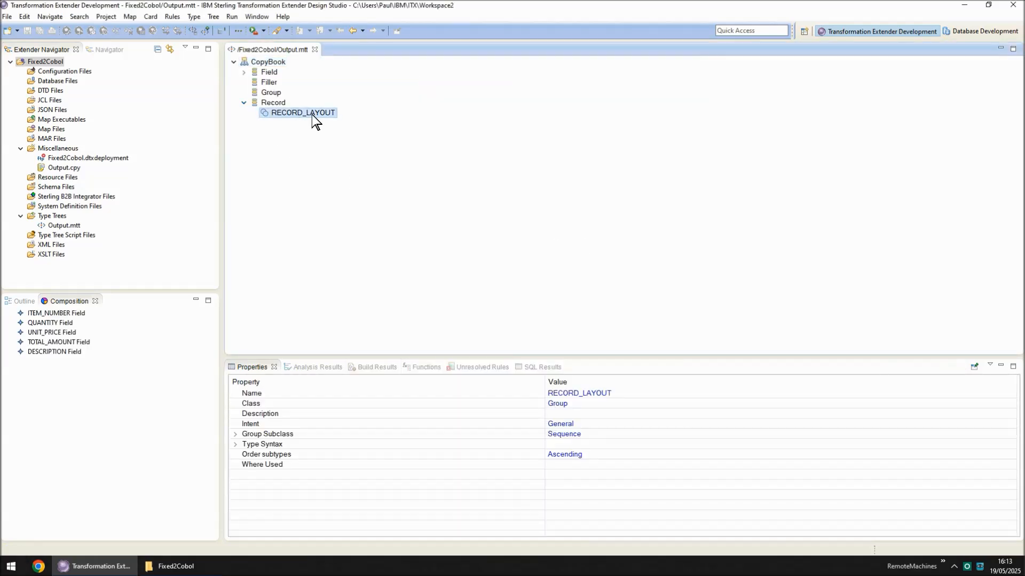
left_click(246, 71)
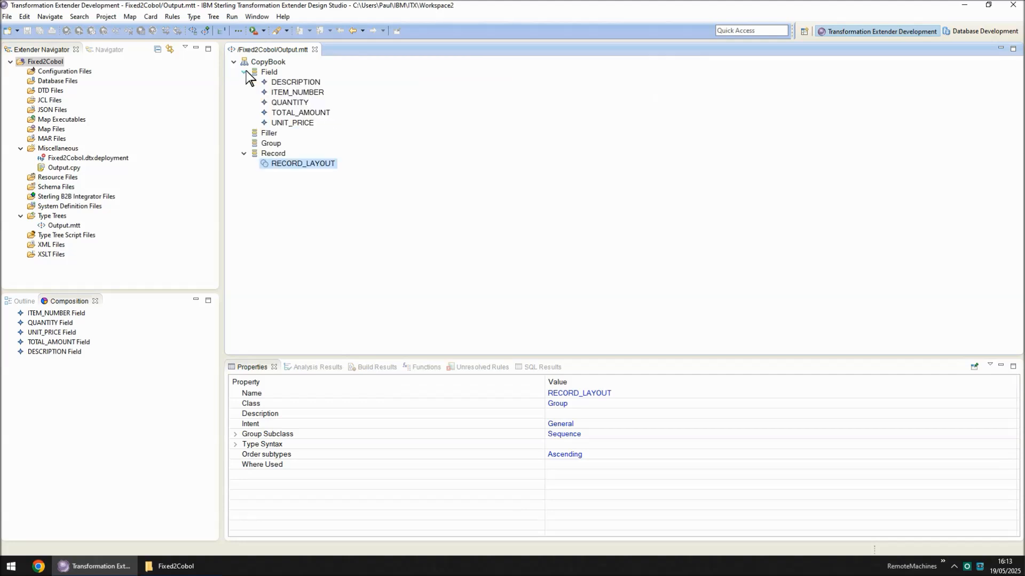
double_click(292, 163)
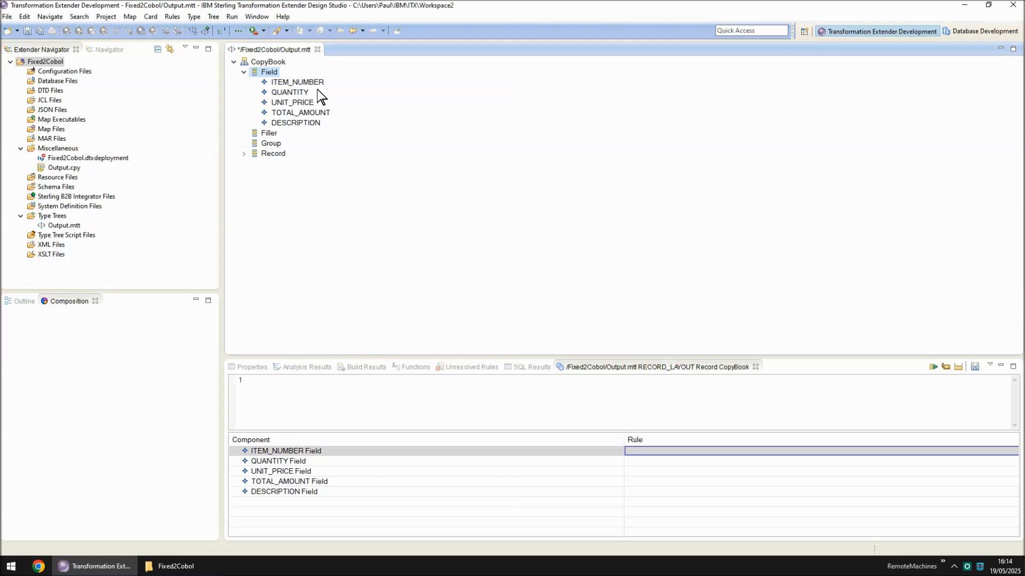
Add a new type named FILE under the Group category and set its class to Group
left_click(245, 154)
right_click(275, 145)
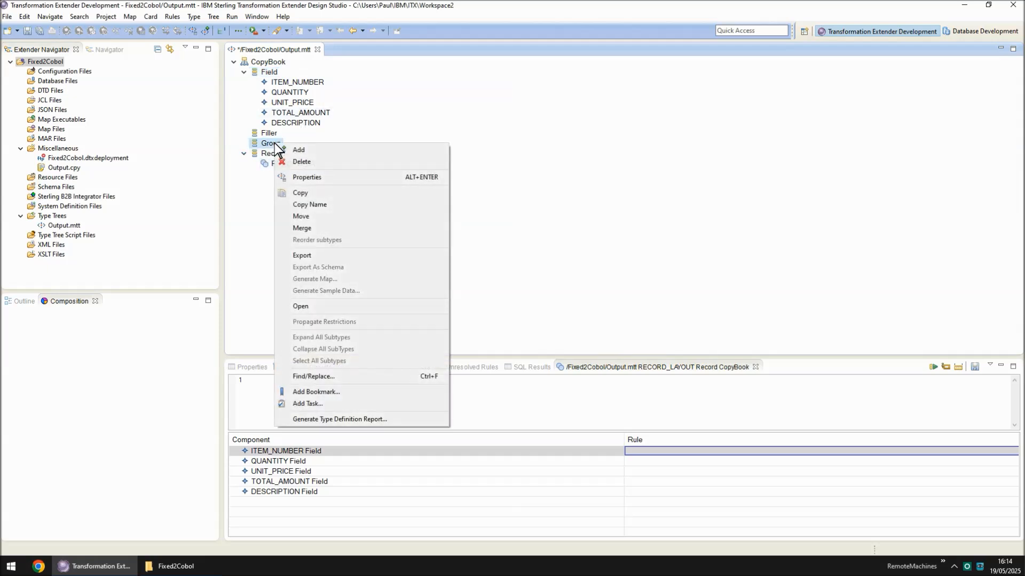
left_click(315, 152)
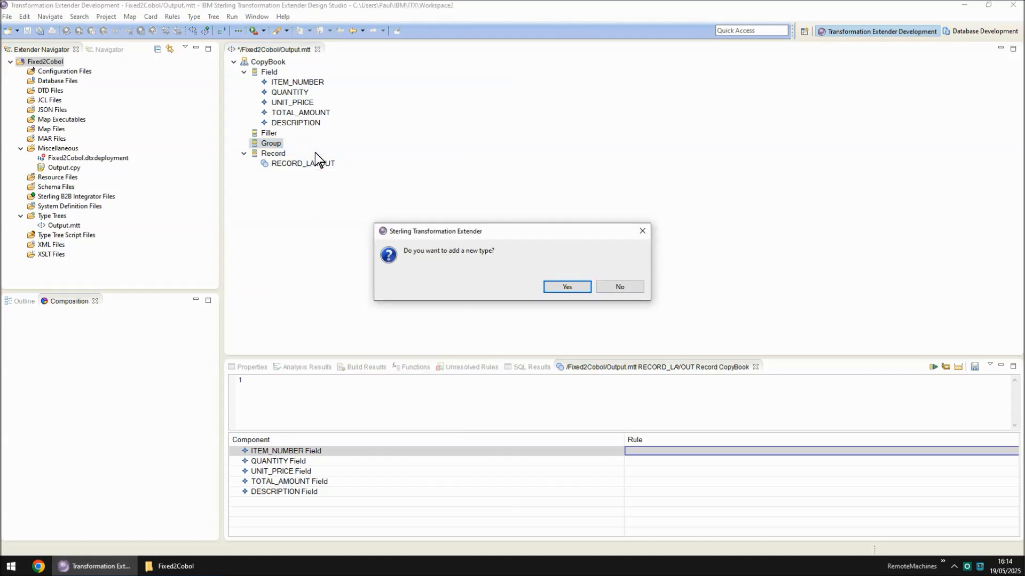
key("Return")
key("Return")
left_click(252, 367)
left_click(280, 153)
left_click(558, 404)
left_click(602, 411)
left_click(567, 286)
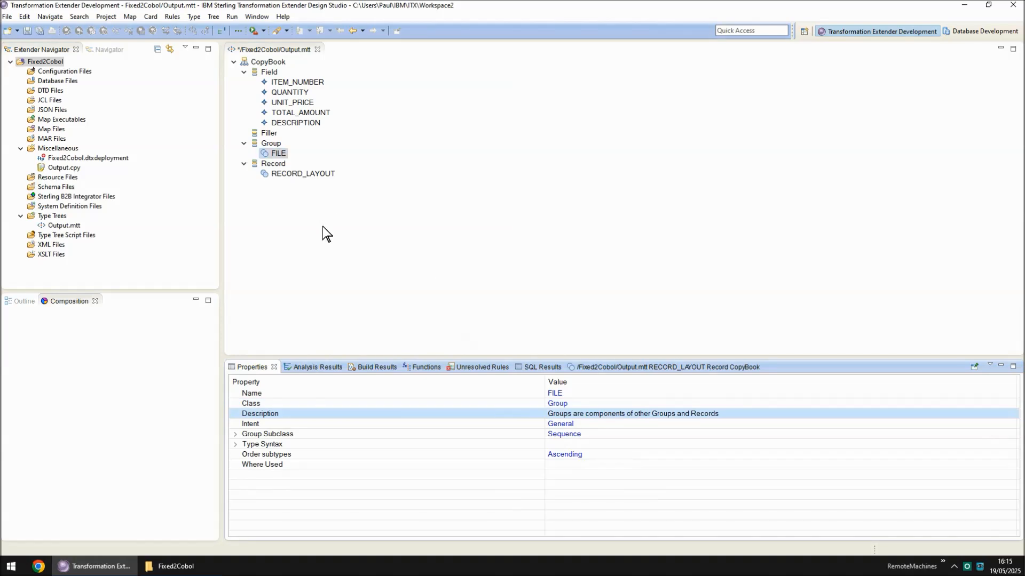
Add RECORD_LAYOUT as a component of the FILE group with a range from 0 to s
double_click(278, 154)
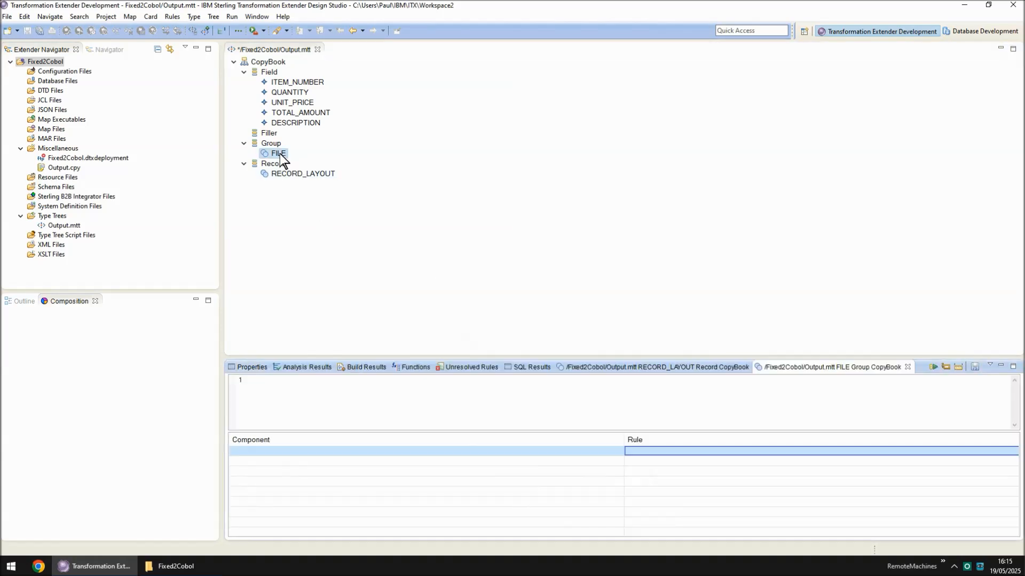
left_click_drag(296, 174, 286, 451)
right_click(286, 451)
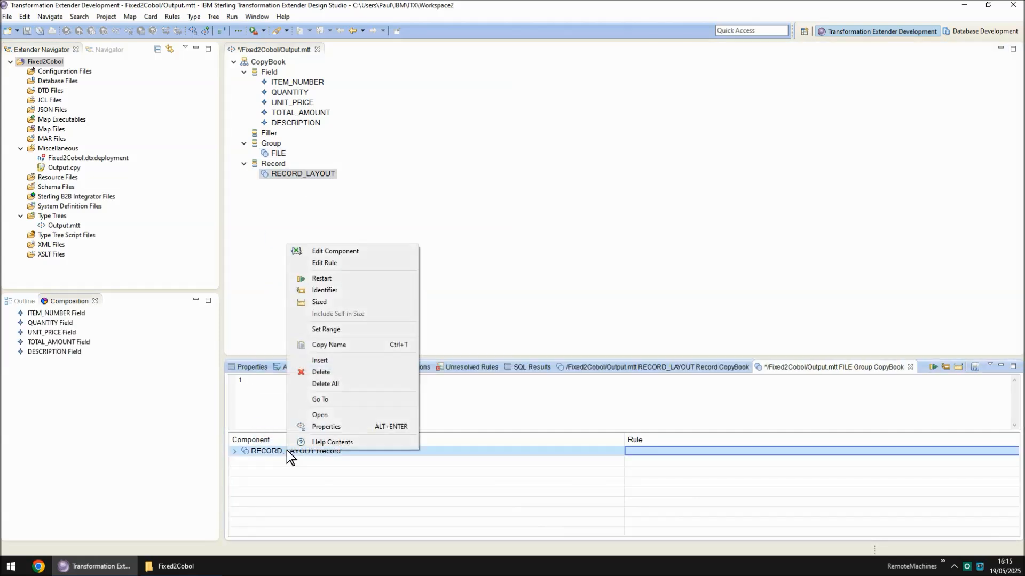
left_click(334, 328)
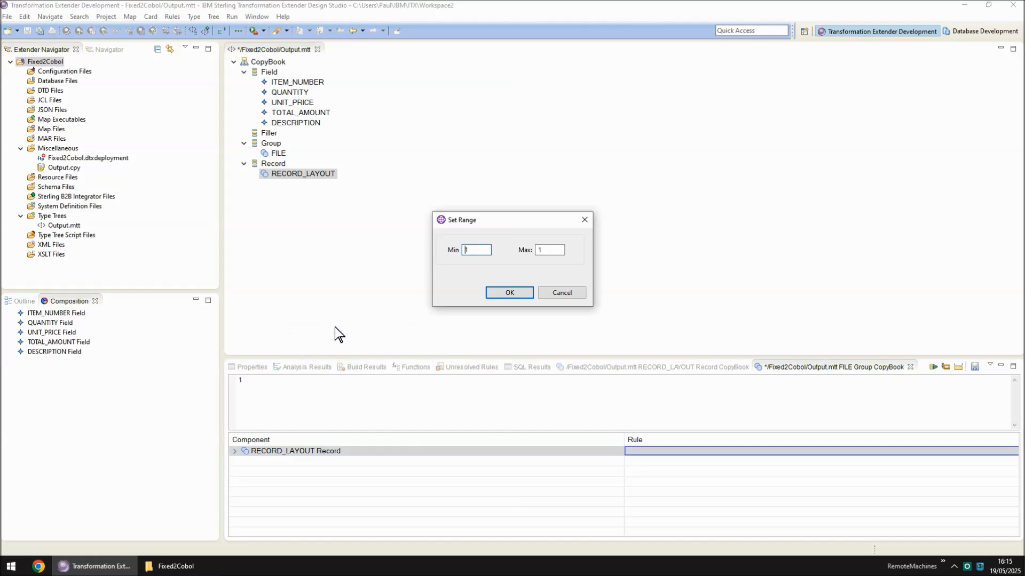
key("BackSpace")
type("0")
key("Tab")
type("s")
left_click(508, 294)
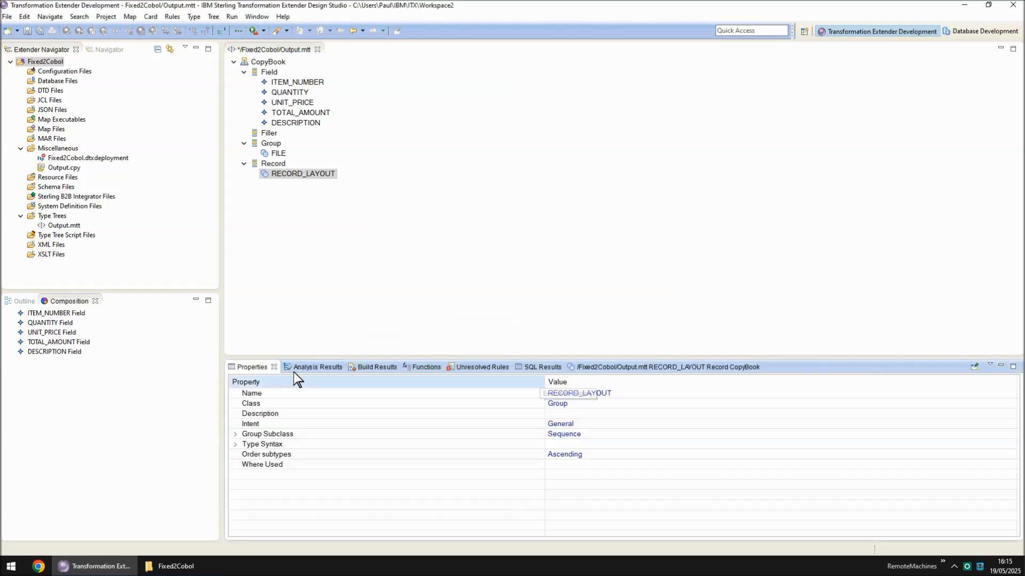
Set the FILE group's format to Explicit and its component syntax to Delimited
left_click(237, 434)
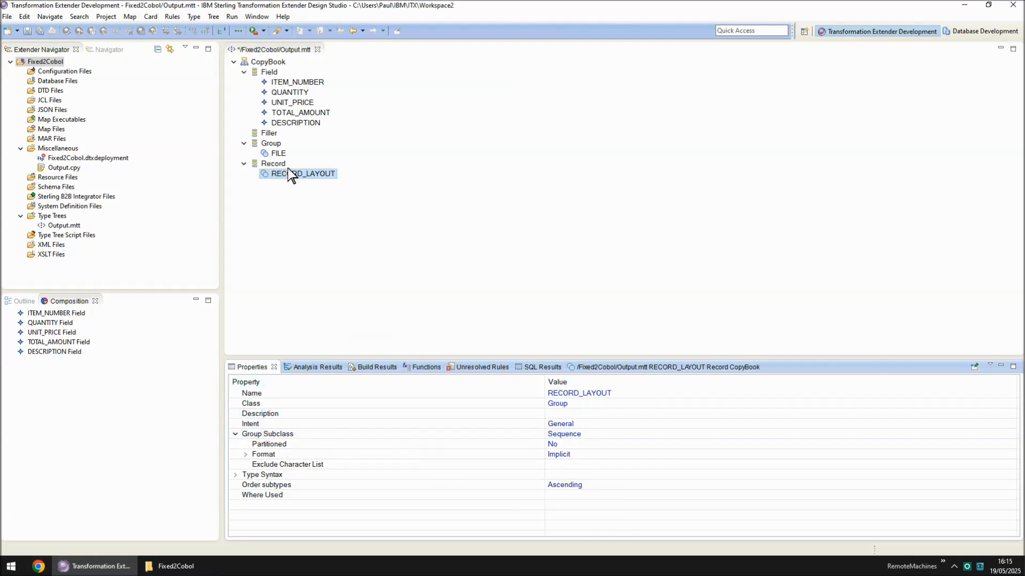
left_click(278, 153)
left_click(602, 455)
key("e")
key("Tab")
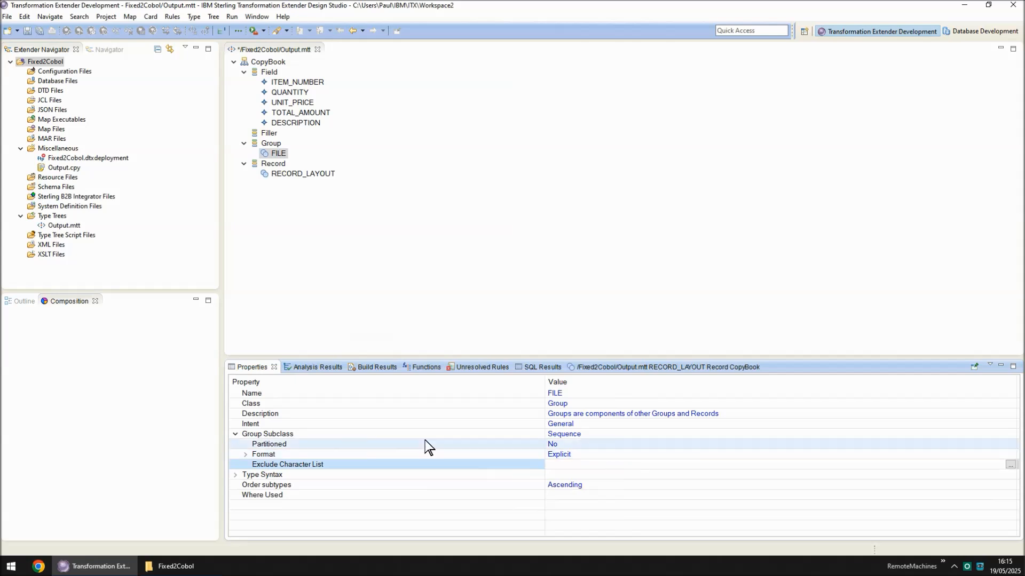
left_click(246, 453)
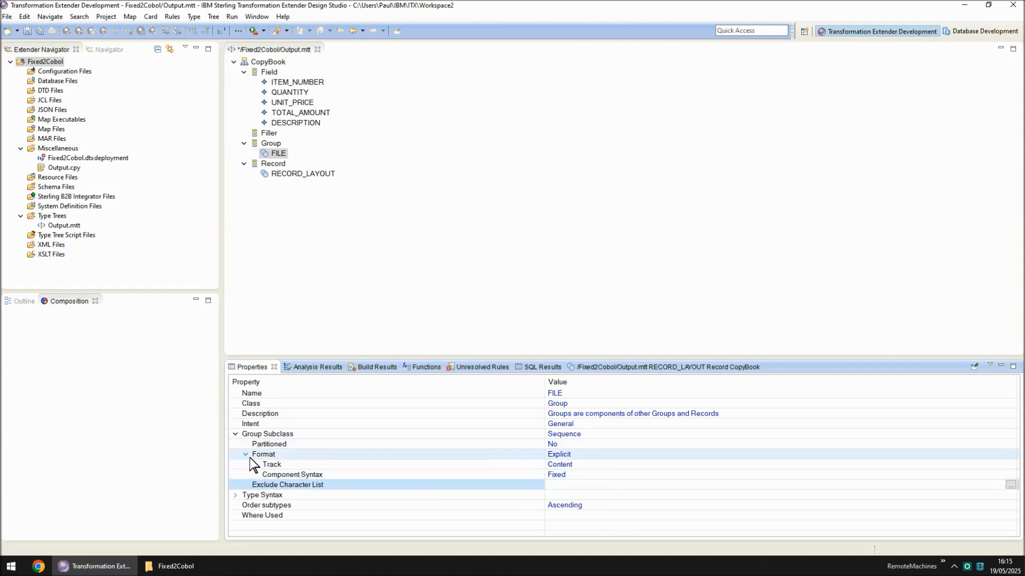
left_click(574, 476)
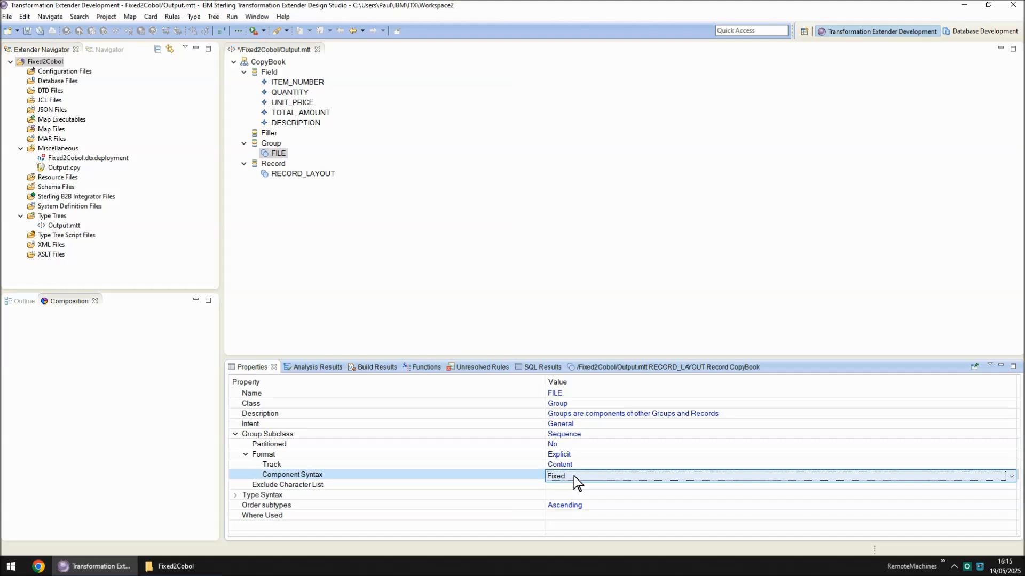
key("Tab")
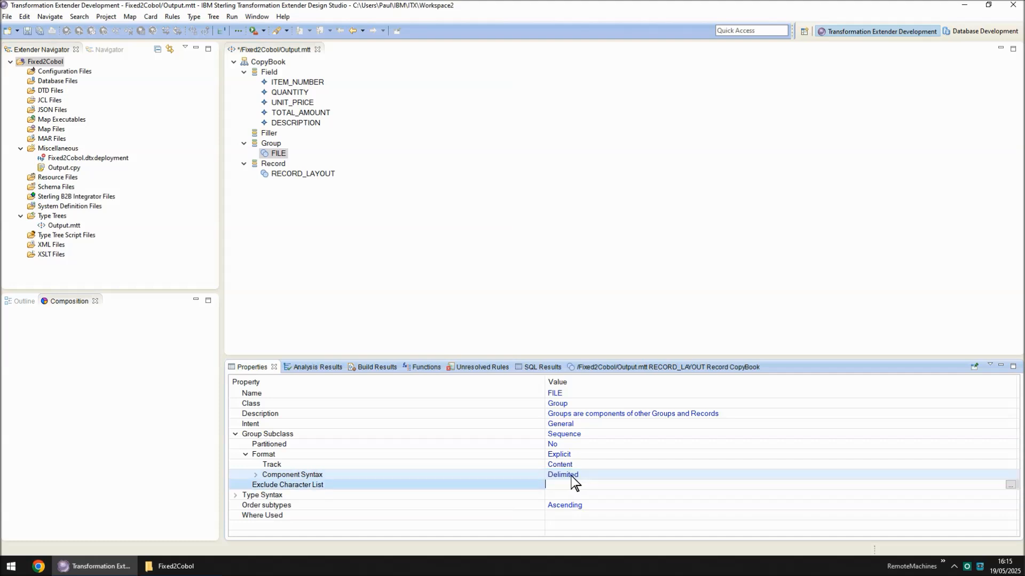
Set the FILE group's literal delimiter value to <NL> and the delimiter location to Postfix
left_click(255, 475)
left_click(265, 484)
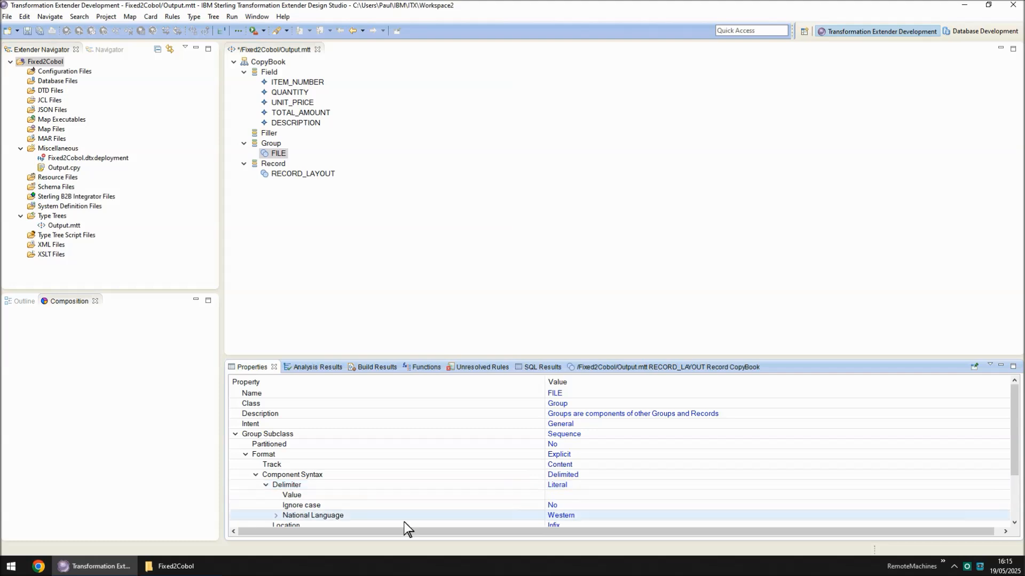
left_click(569, 497)
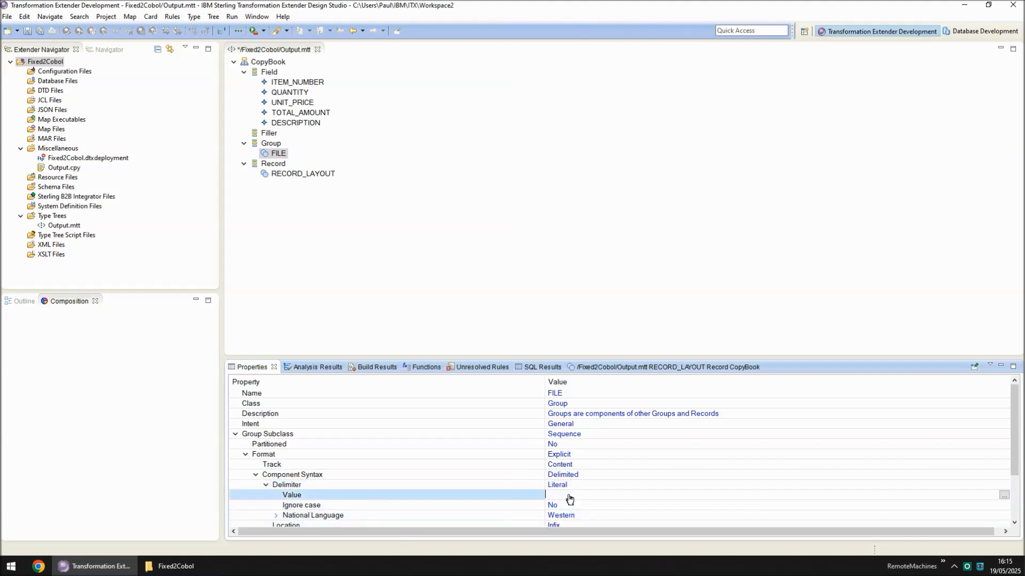
type("<NL>")
key("Return")
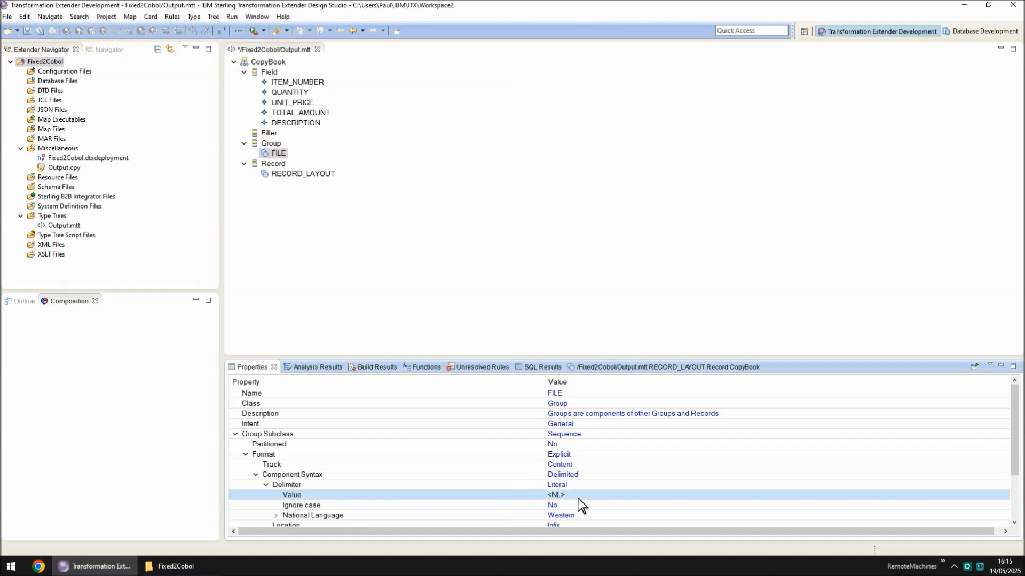
scroll(616, 514, "down", 1)
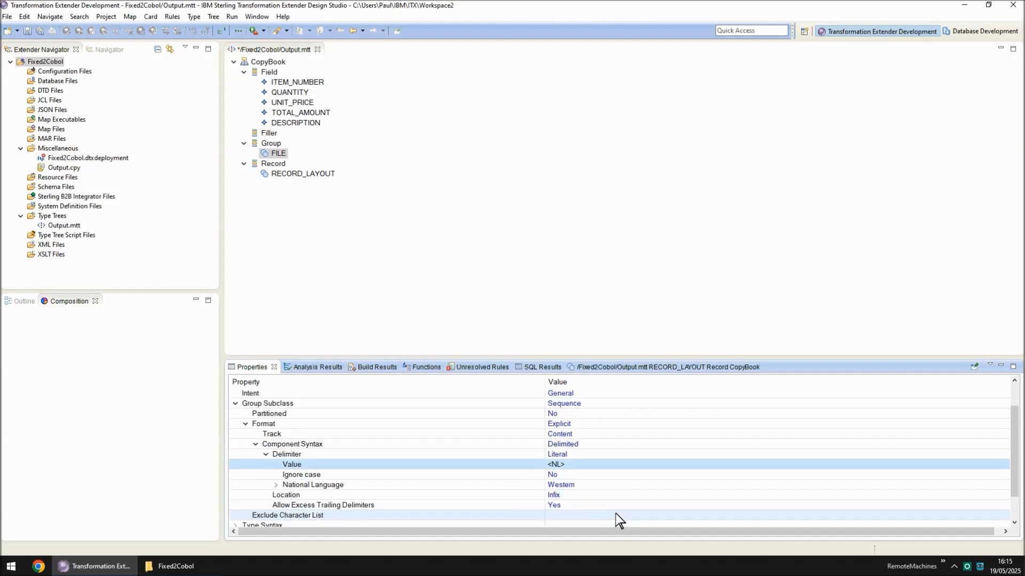
left_click(578, 498)
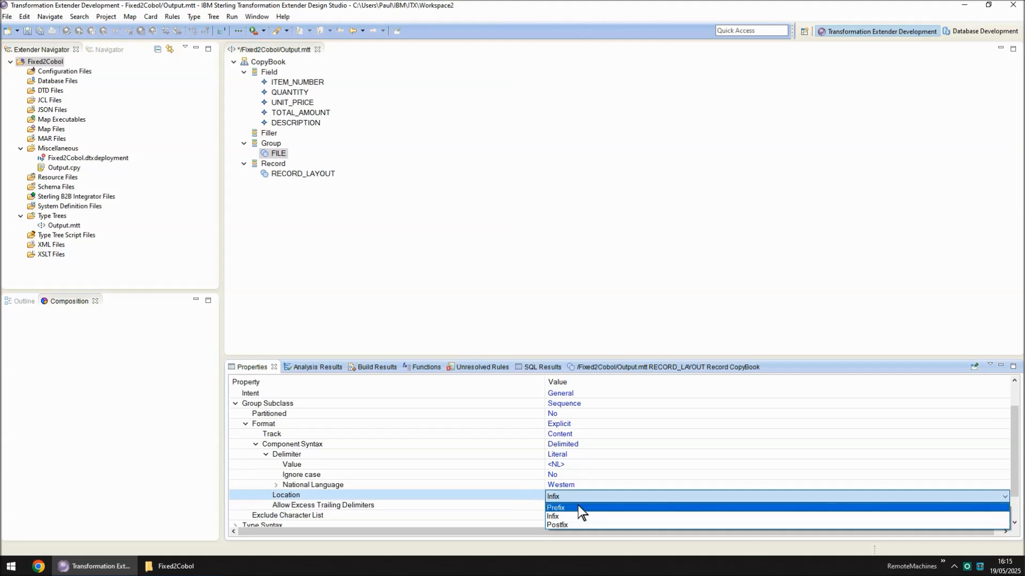
left_click(578, 524)
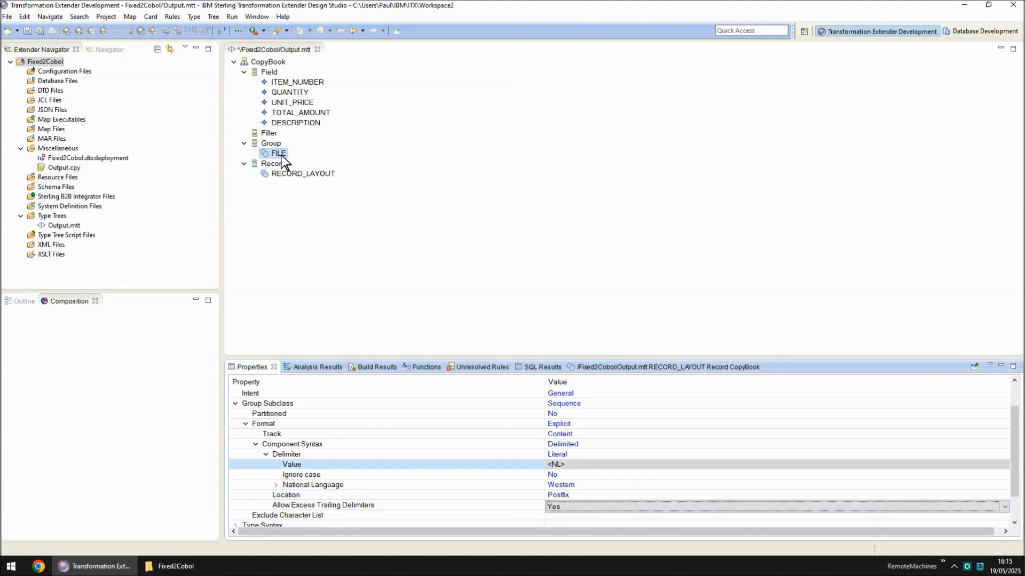
Analyze the structure and logic of the Output type tree
left_click(282, 156)
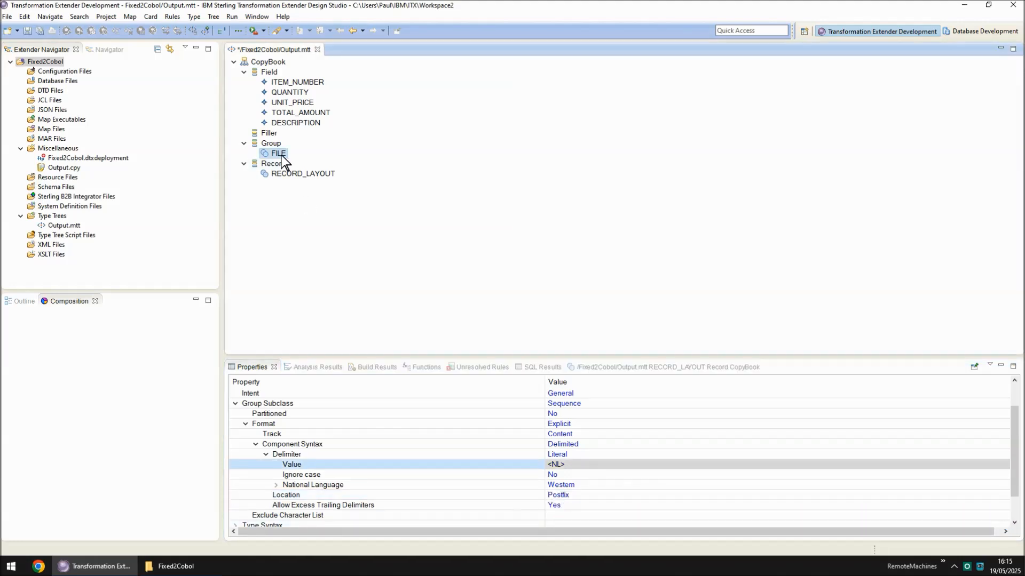
left_click(214, 15)
mouse_move(235, 55)
left_click(345, 82)
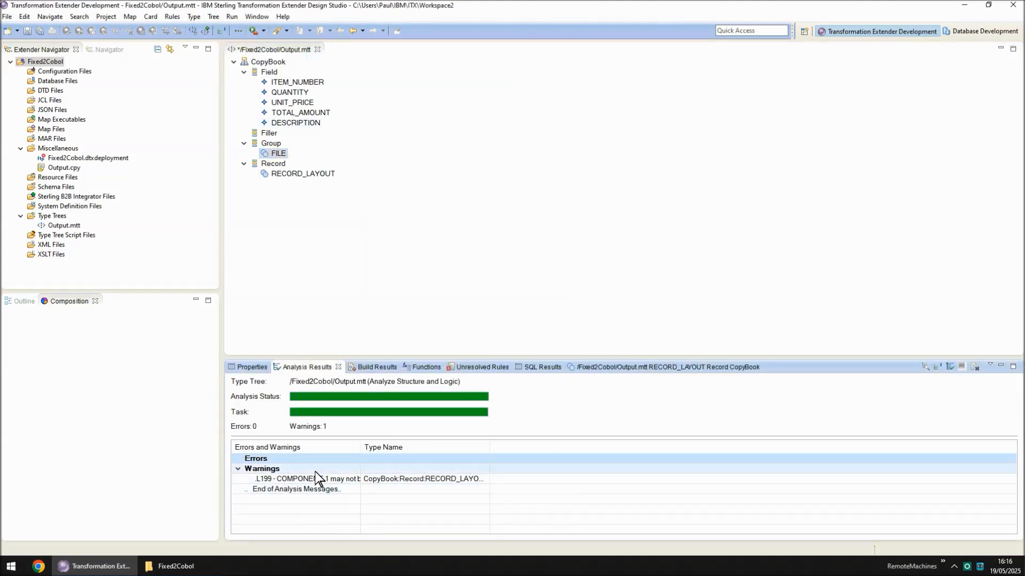
Close the RECORD_LAYOUT component list and save the Output type tree
left_click(707, 367)
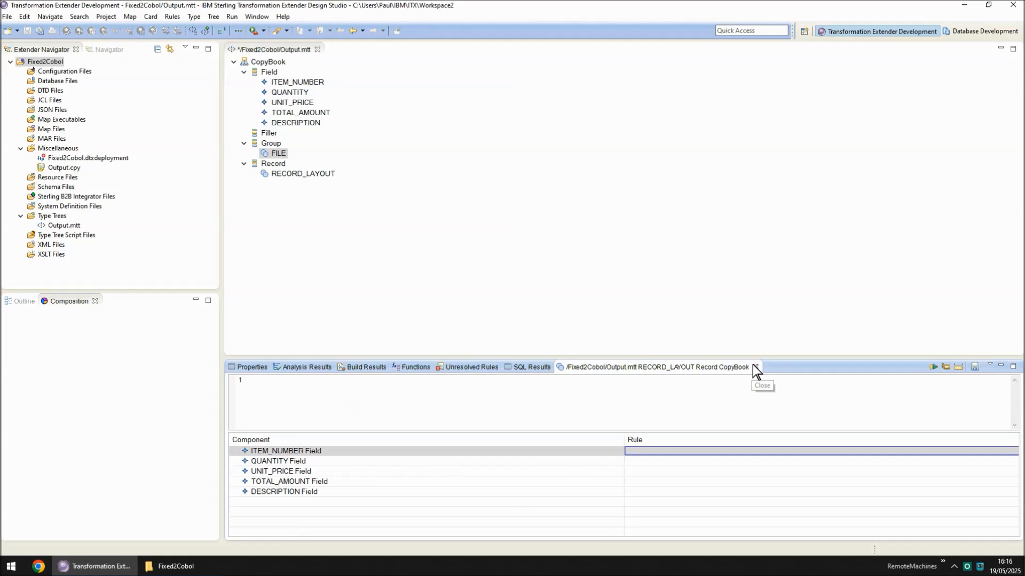
left_click(755, 367)
left_click(293, 103)
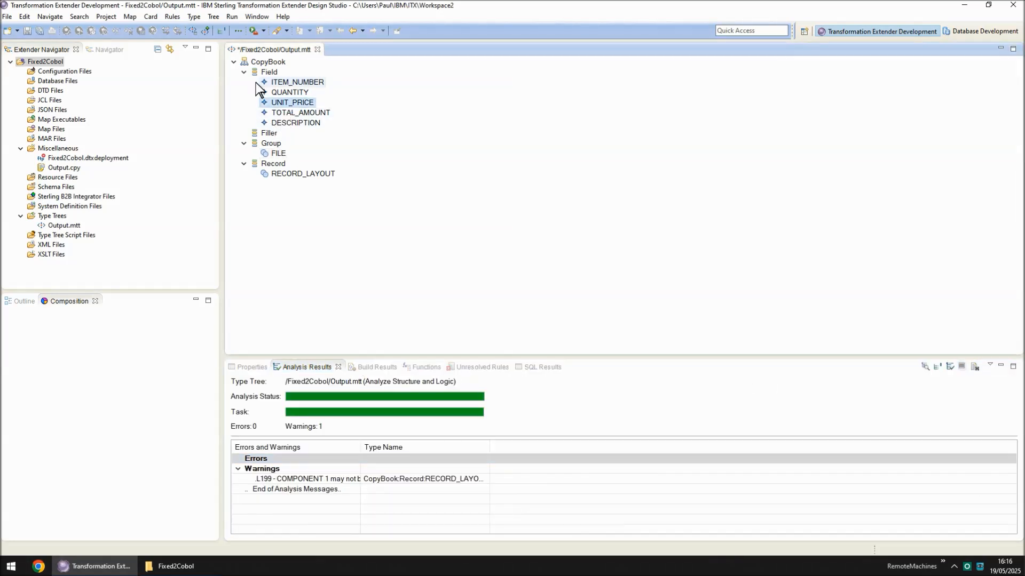
key("ctrl+s")
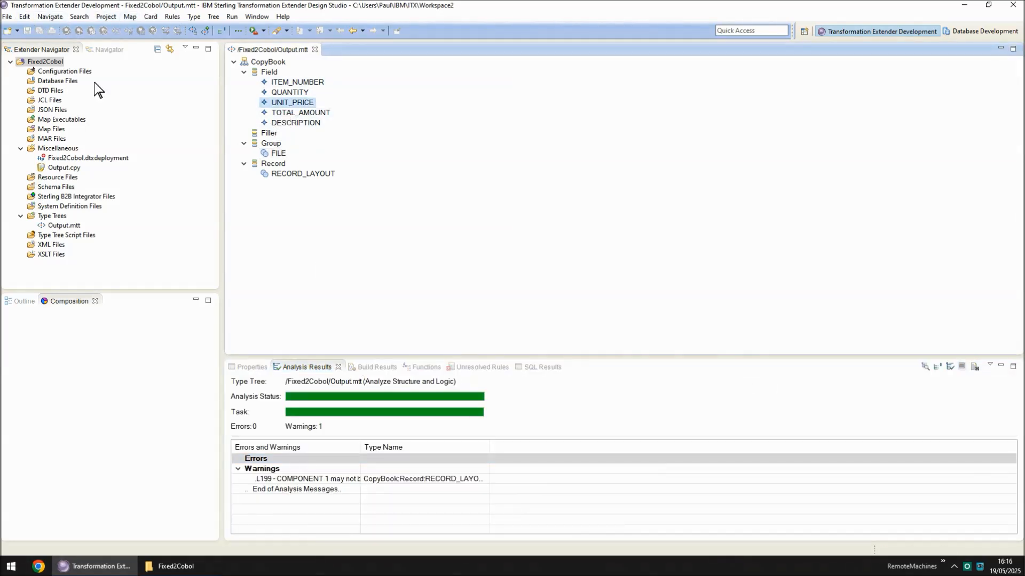
Create a new type tree named Input.mtt in the Fixed2Cobol project and arrange it side by side with Output.mtt
right_click(52, 61)
mouse_move(81, 70)
left_click(289, 167)
type("Input.mtt")
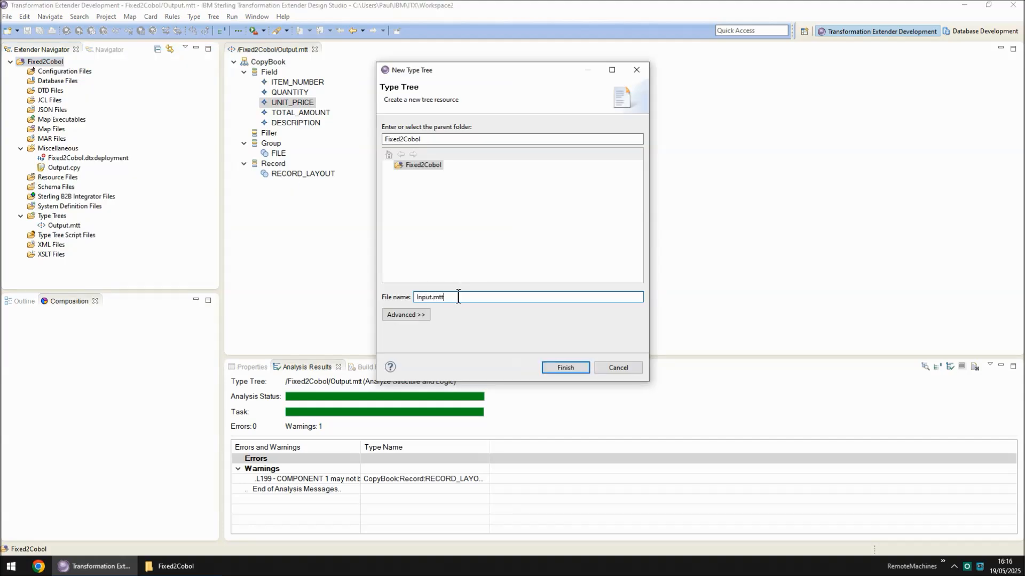
left_click(569, 367)
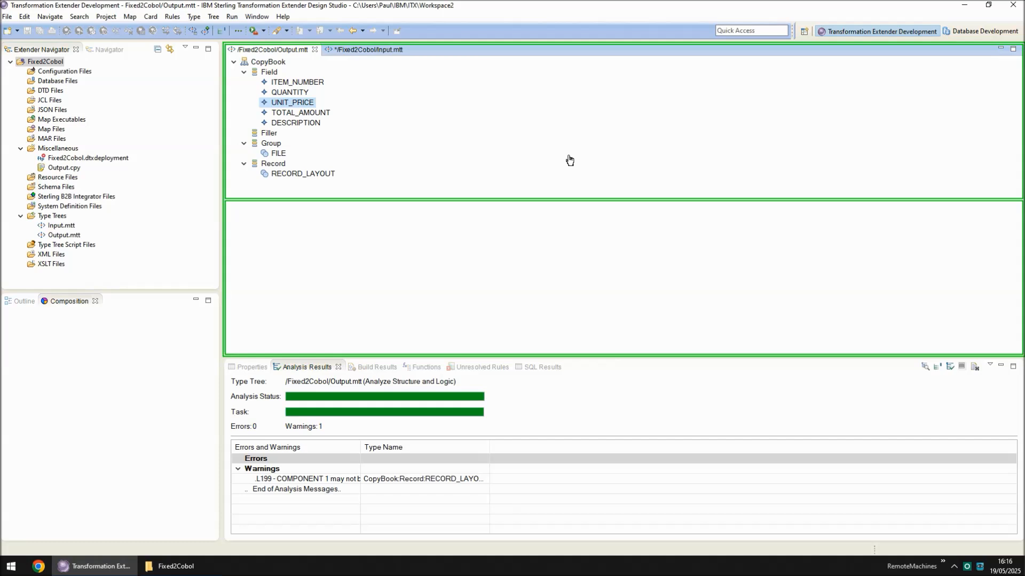
left_click_drag(787, 184, 919, 186)
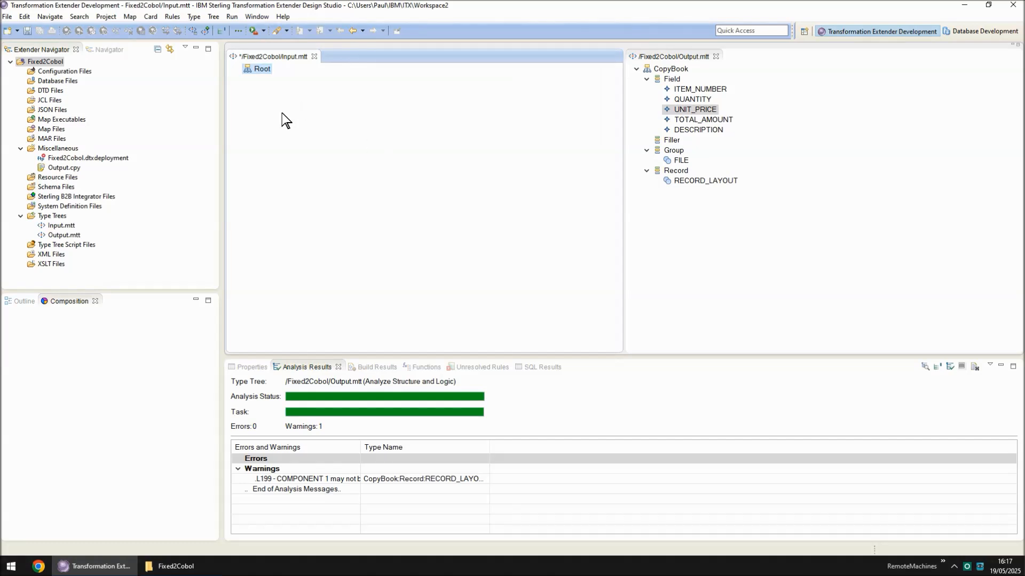
Add a type named Field under Root in the Input tree and set its class to Item
key("Insert")
key("Return")
left_click(251, 367)
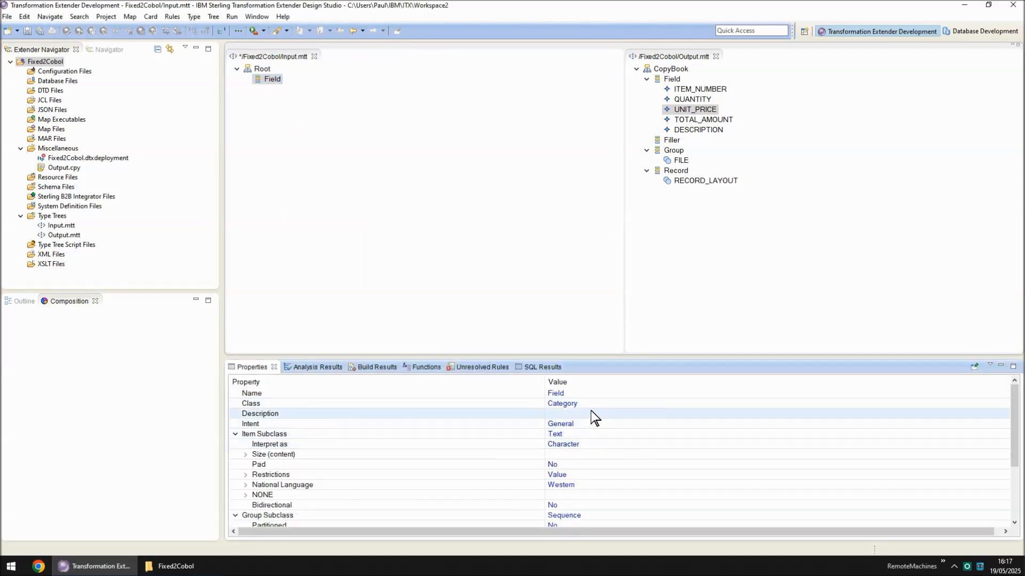
left_click(638, 402)
key("Down")
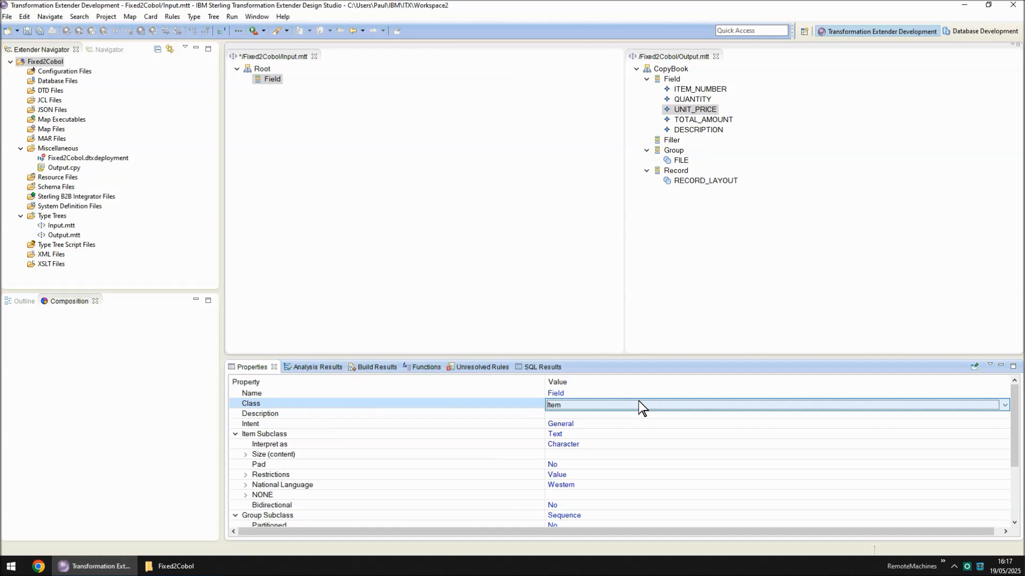
key("Return")
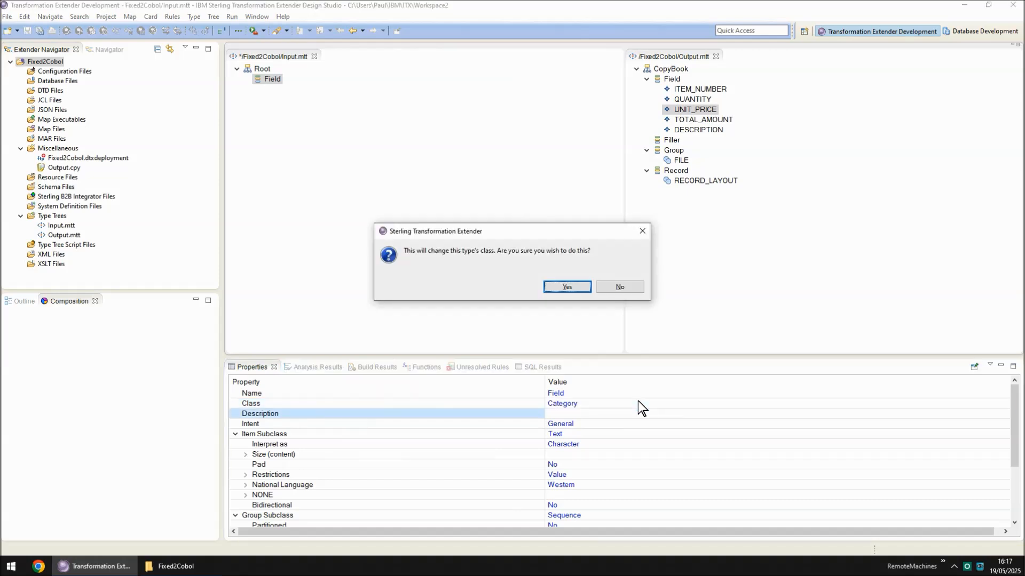
key("Return")
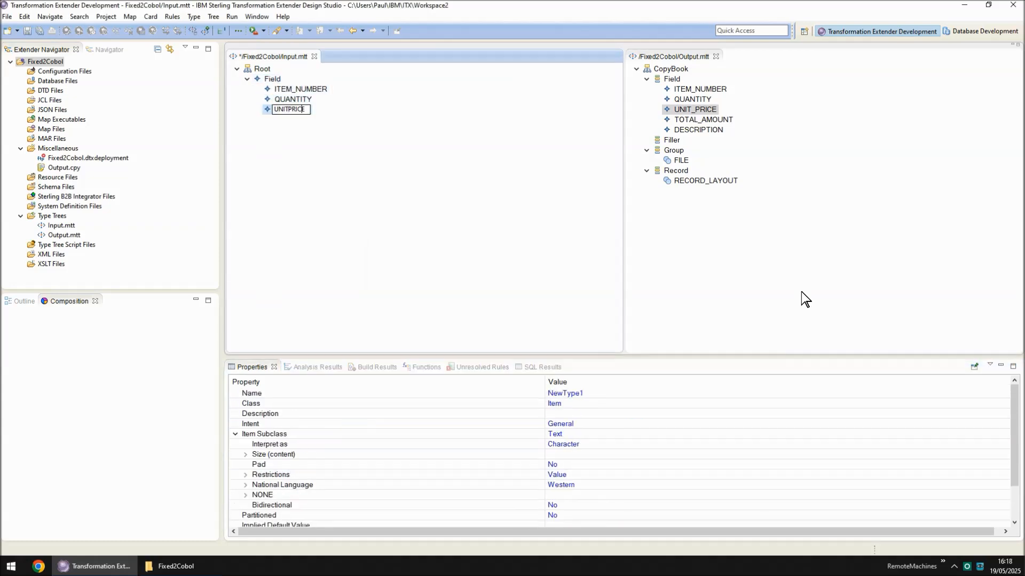
Change the class of the Input tree's Field type to Category
left_click(266, 78)
left_click(580, 403)
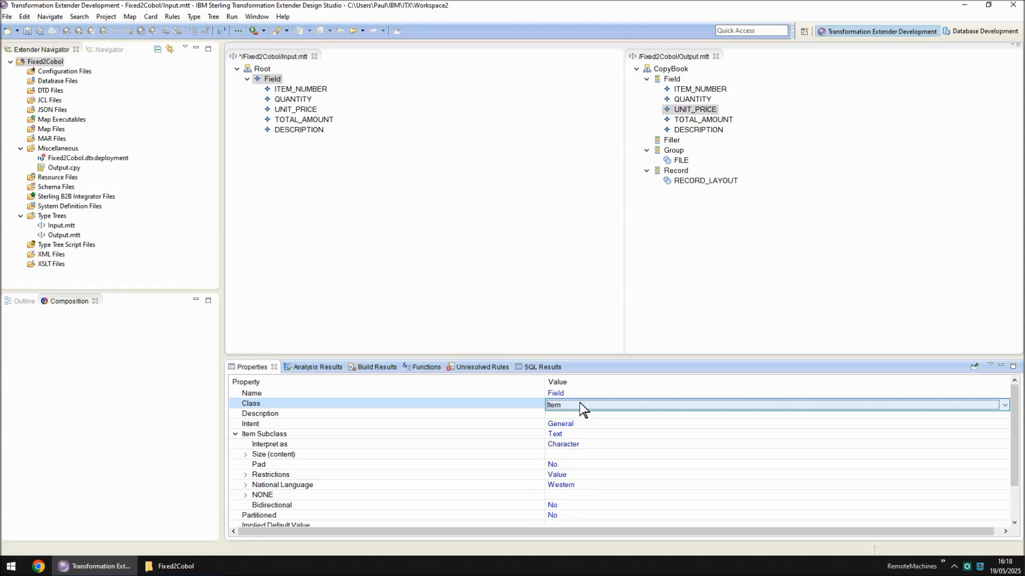
key("Return")
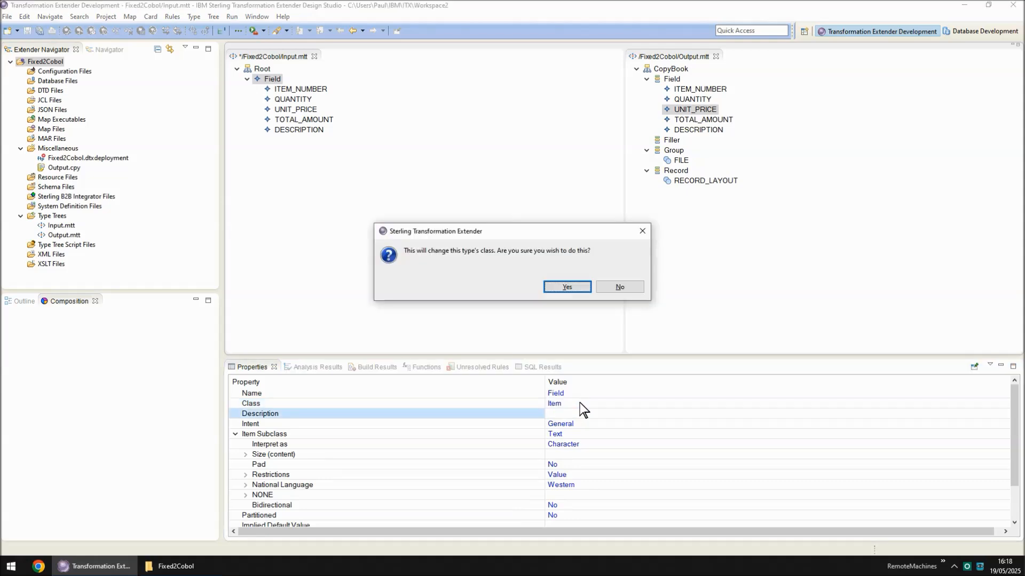
key("Return")
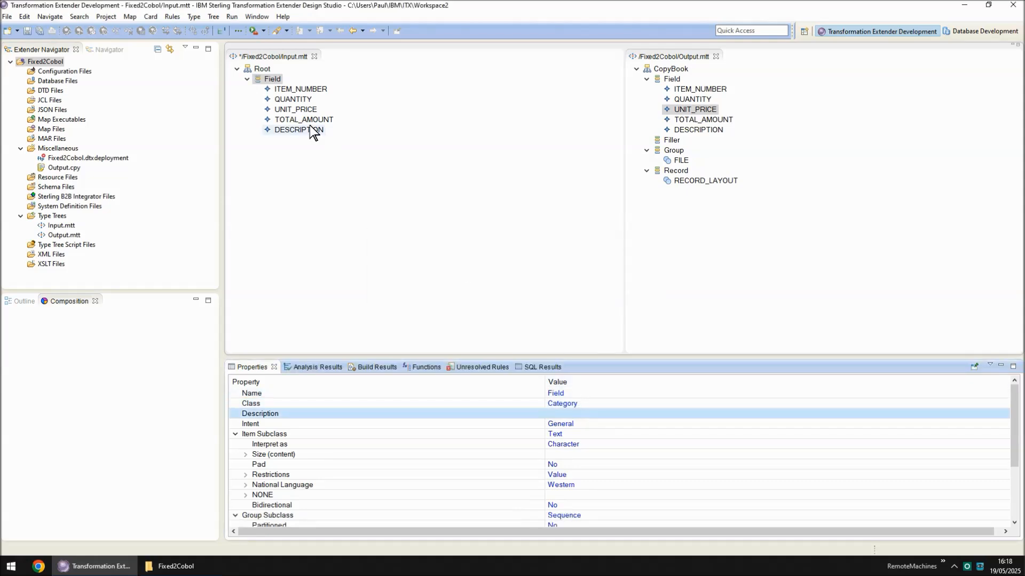
Set the maximum content size of the Input tree's ITEM_NUMBER field to 5 bytes
left_click(312, 88)
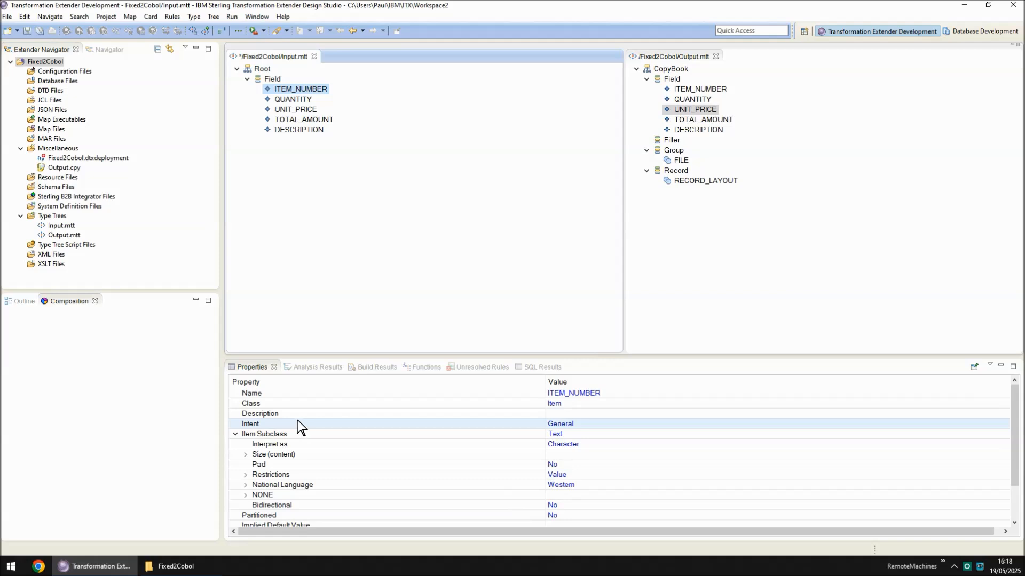
left_click(245, 454)
left_click(255, 474)
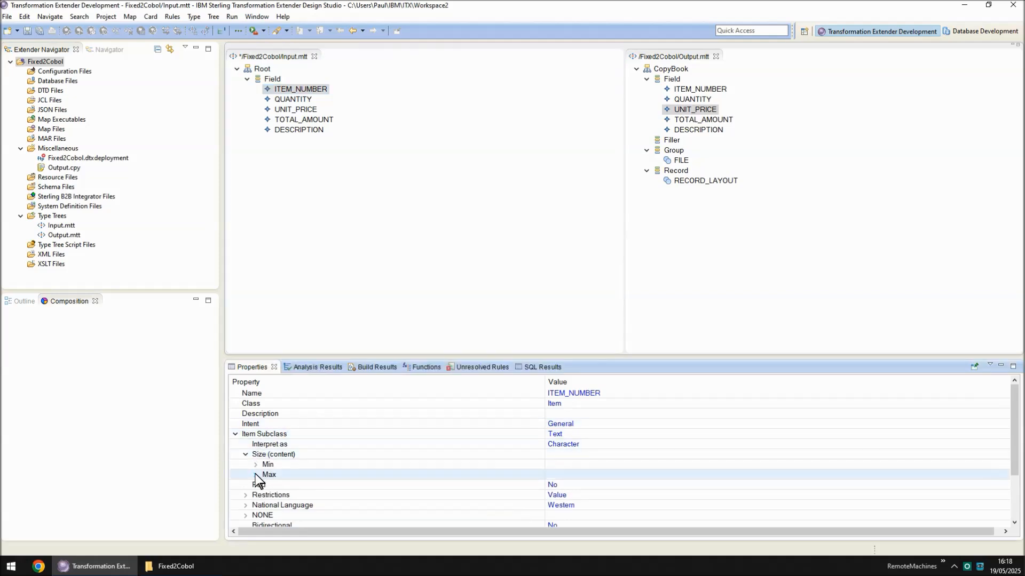
left_click(256, 465)
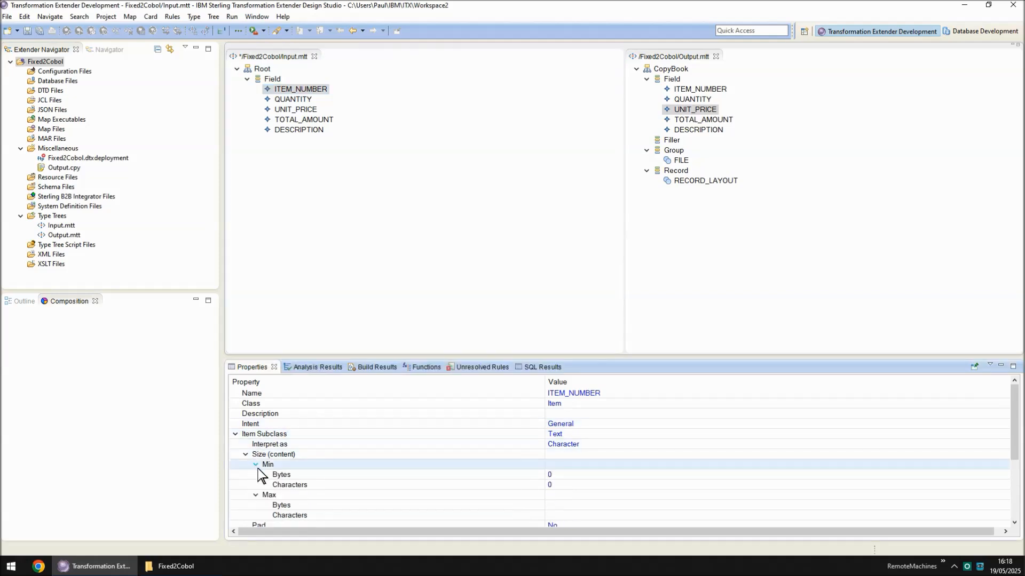
left_click(561, 507)
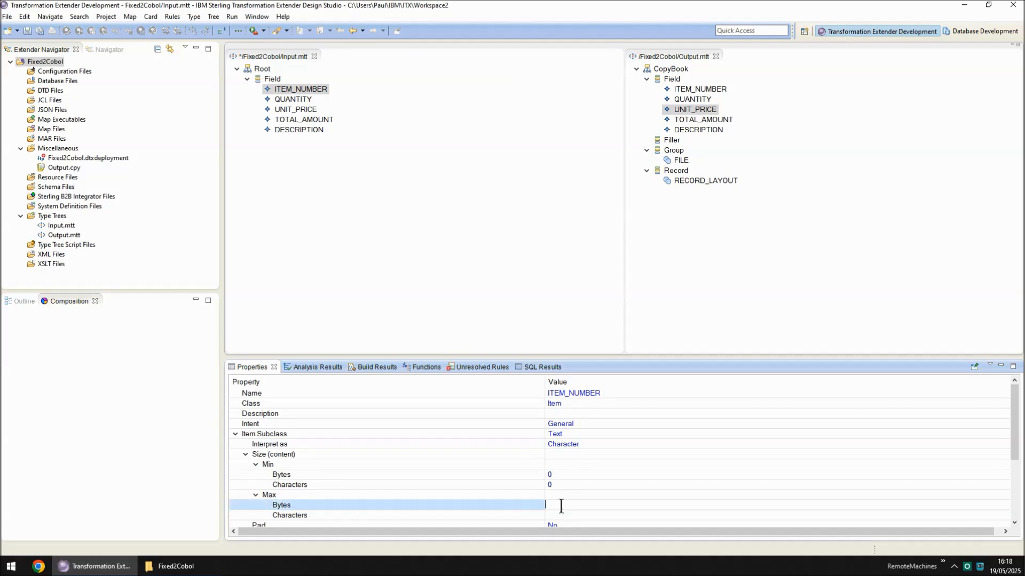
type("5")
key("Return")
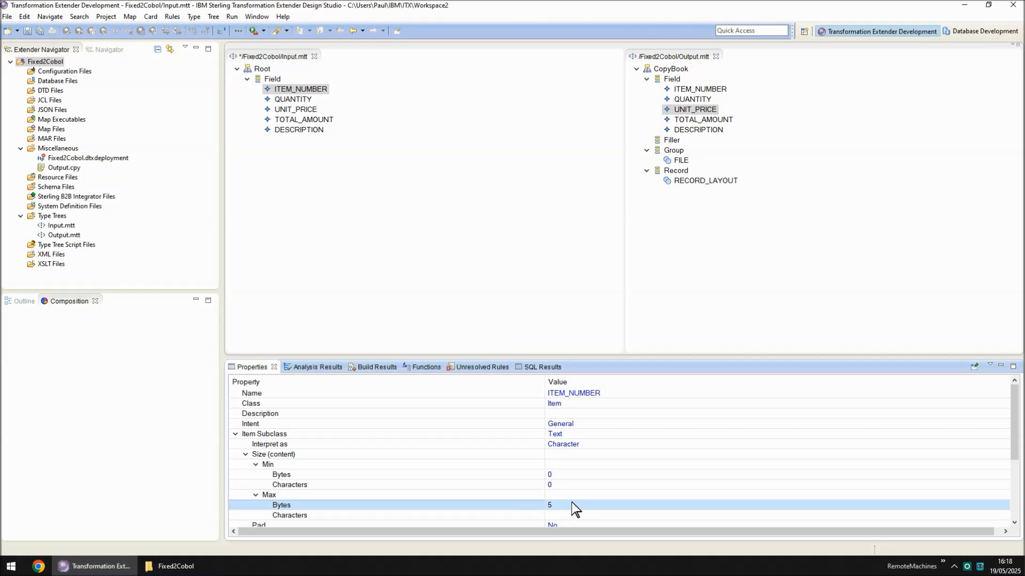
Set Pad to Yes for the ITEM_NUMBER field and expand its Padded to settings
left_click_drag(549, 358, 523, 228)
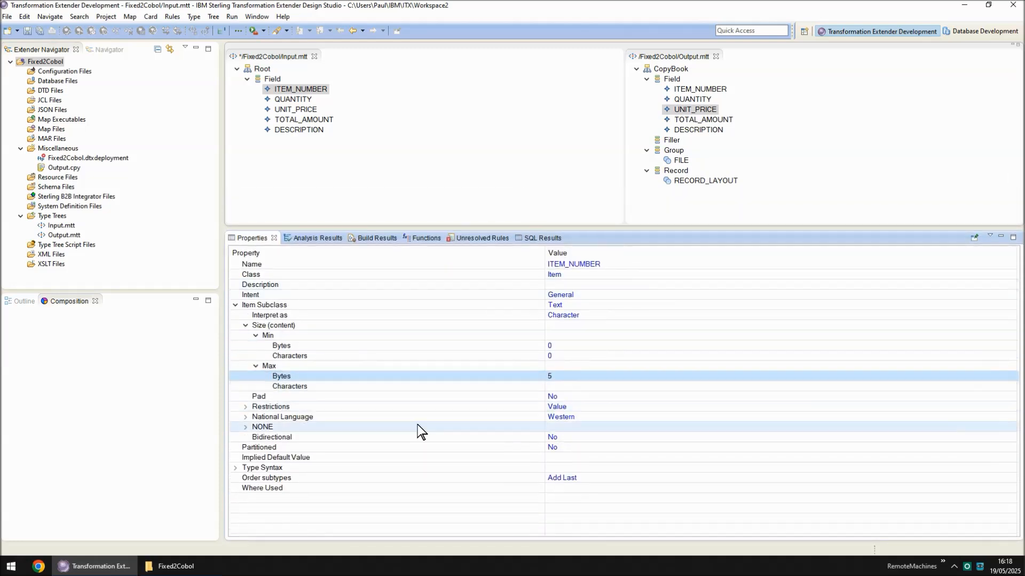
left_click(567, 396)
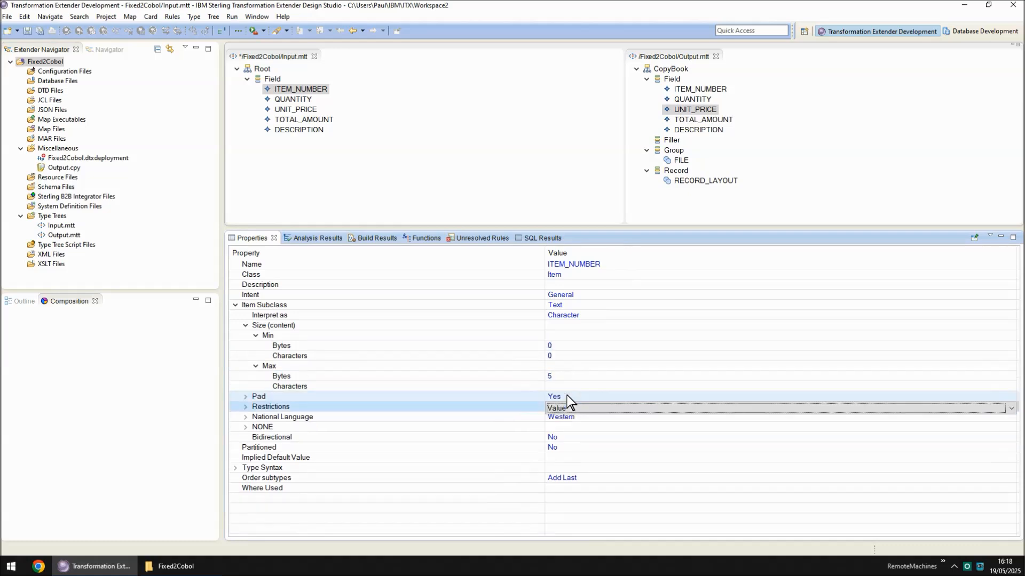
left_click(230, 406)
left_click(245, 397)
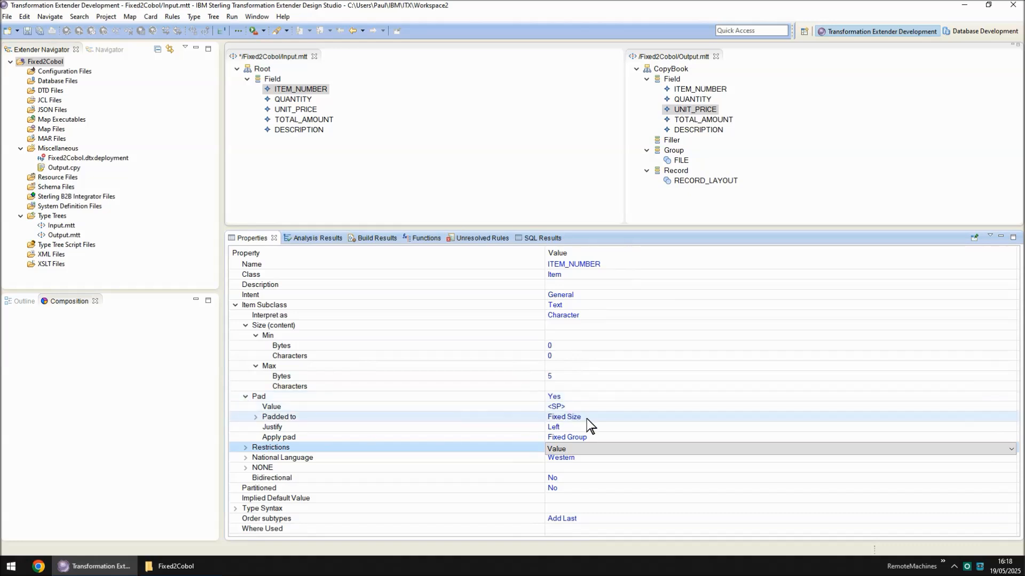
left_click(255, 418)
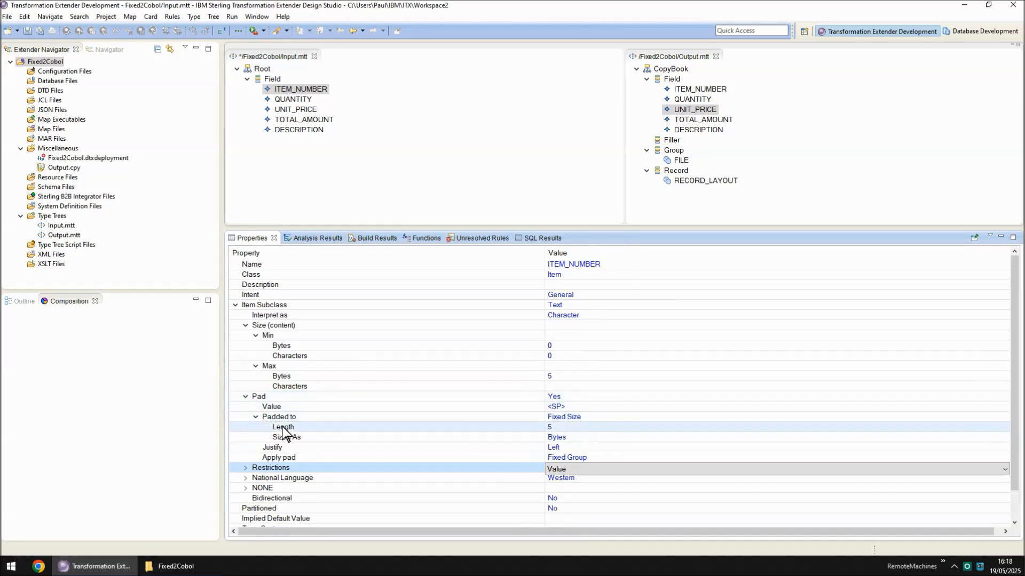
Set the padding justification of the Input tree's ITEM_NUMBER field to Right
left_click(573, 449)
key("Down")
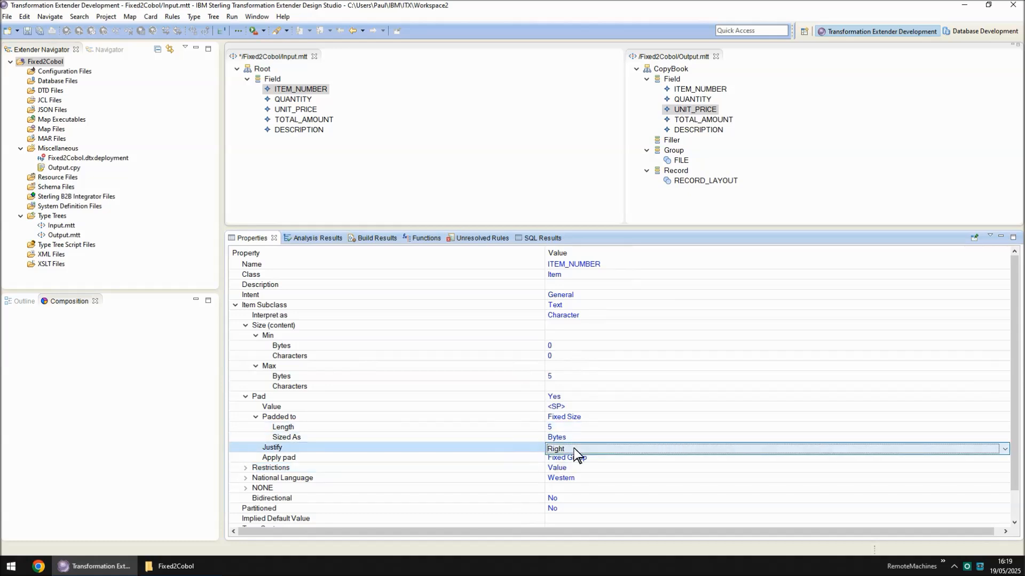
left_click(577, 457)
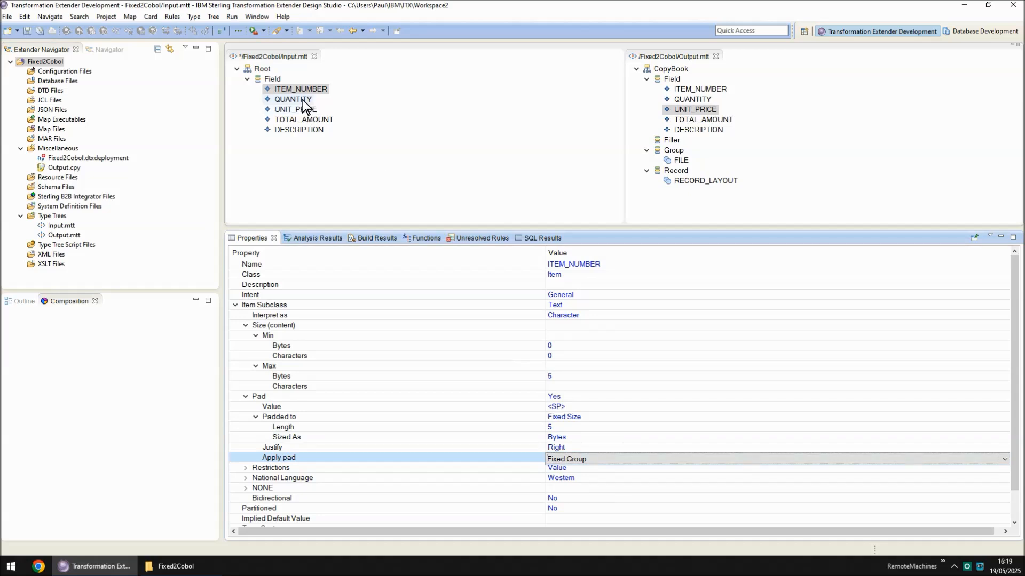
Set the item subclass of the Input tree's QUANTITY field to Number and expand its digit size settings
left_click(302, 100)
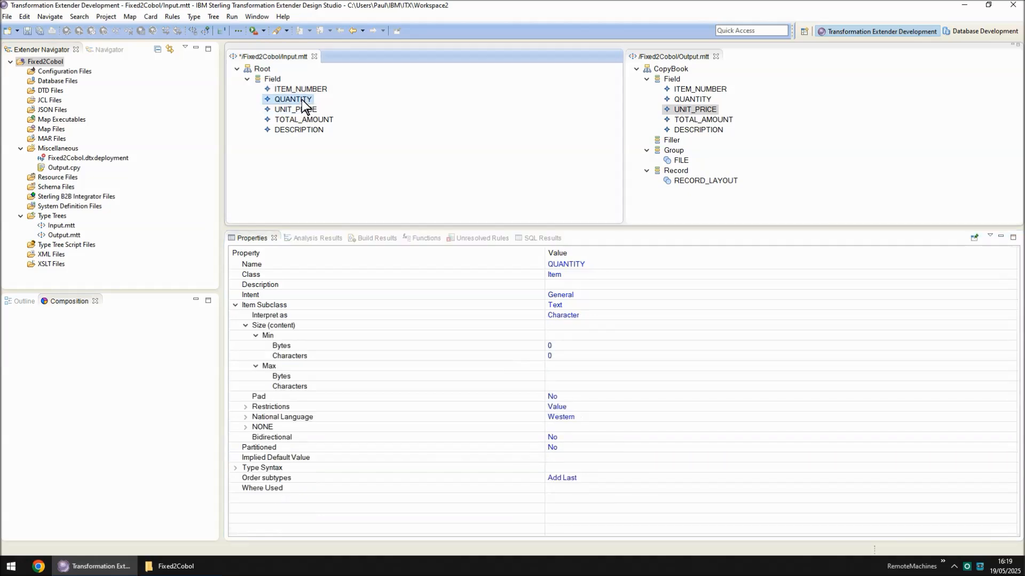
left_click(587, 307)
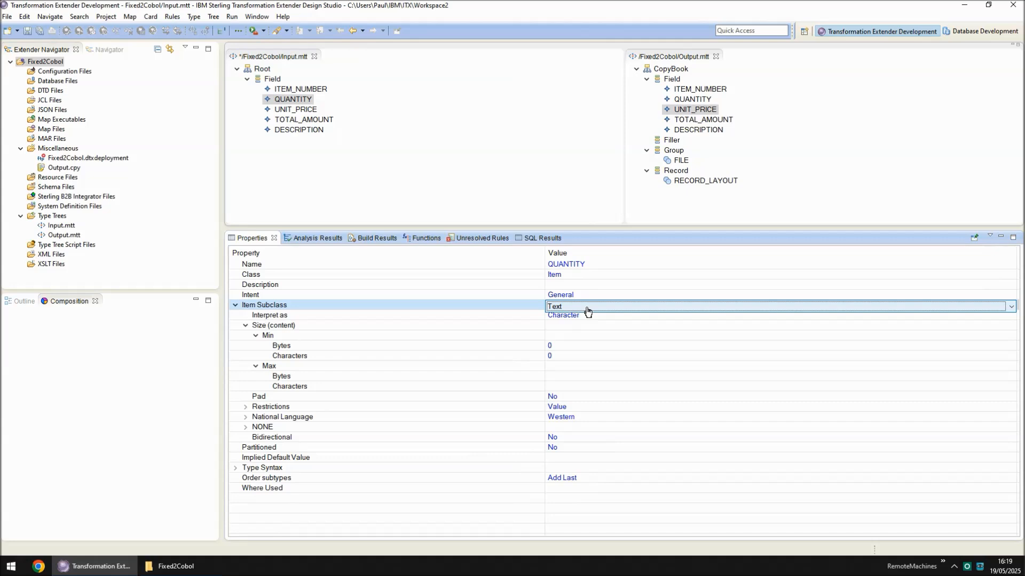
key("Up")
key("Return")
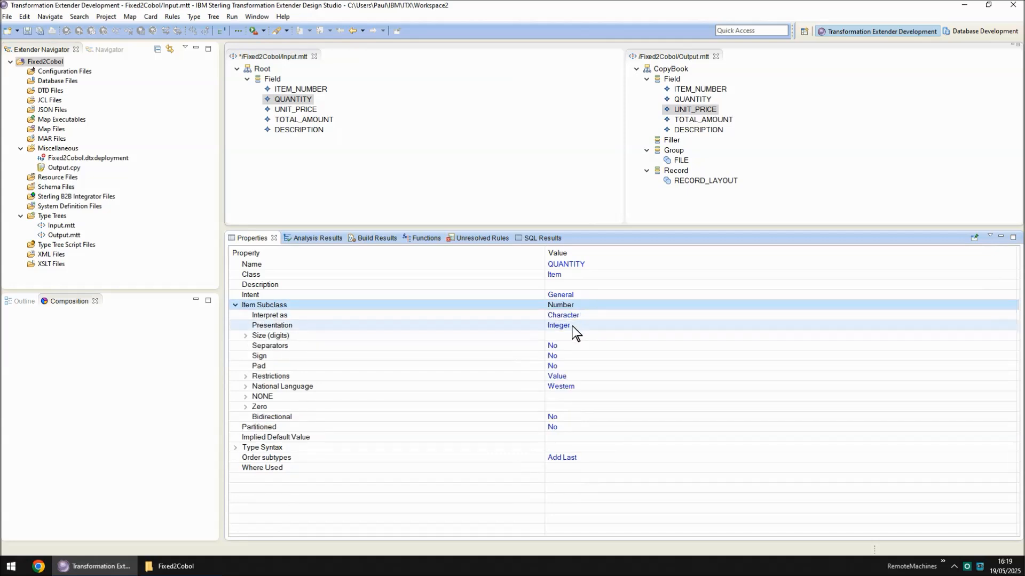
left_click(246, 336)
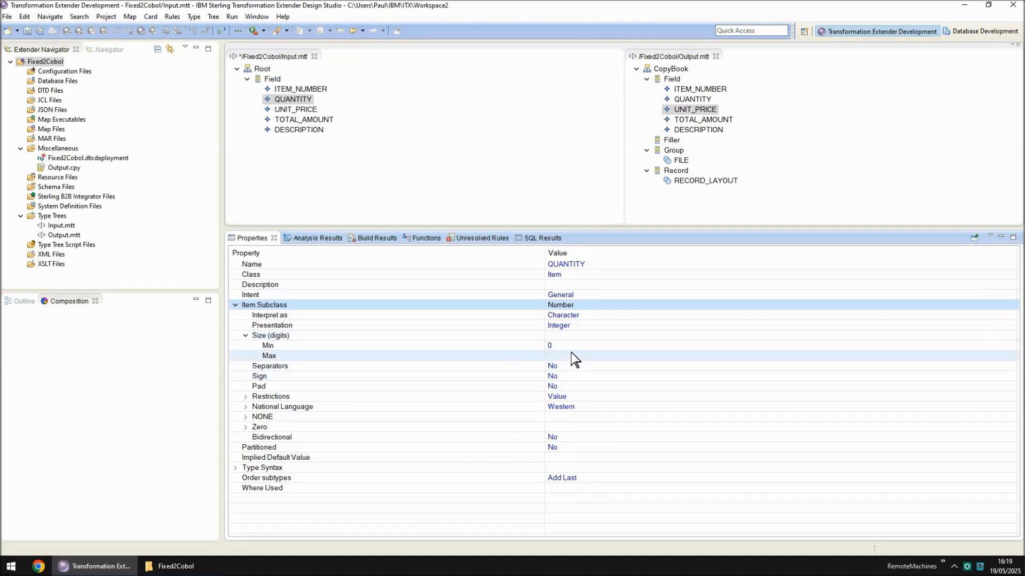
Set the maximum size of the Input tree's QUANTITY field to 10 digits and its Pad option to Yes
left_click(693, 99)
left_click(296, 99)
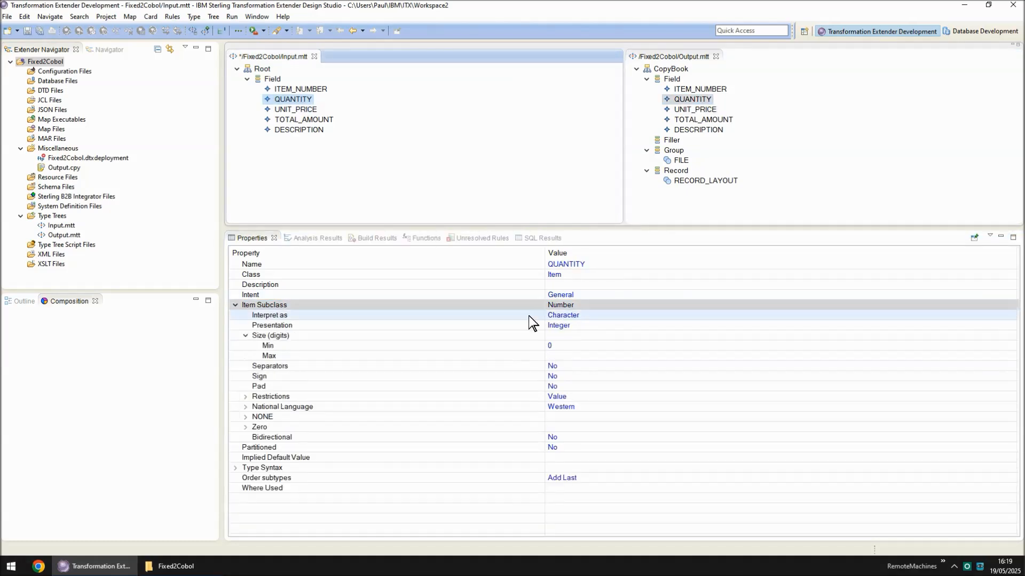
left_click(564, 355)
type("10")
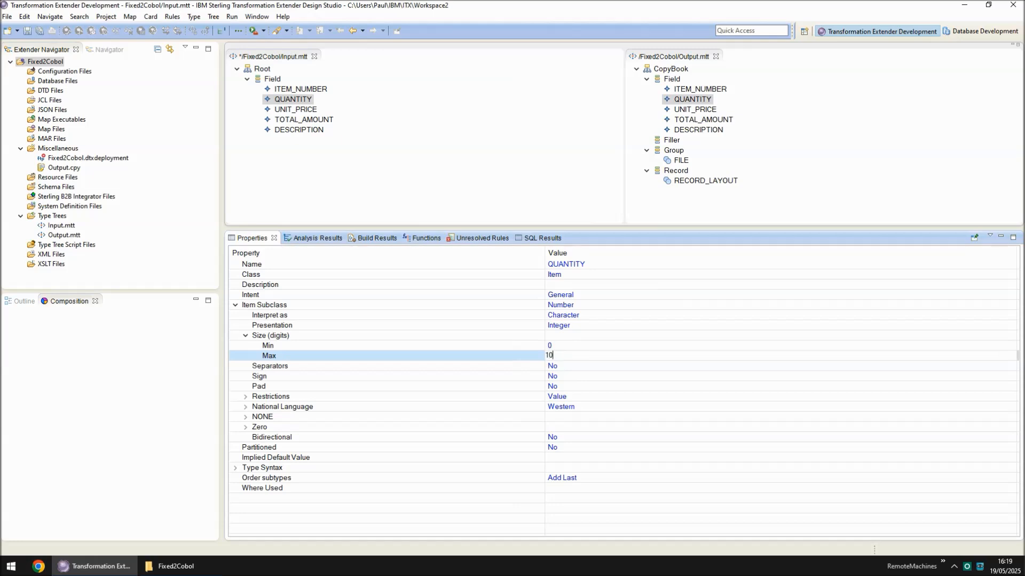
key("Return")
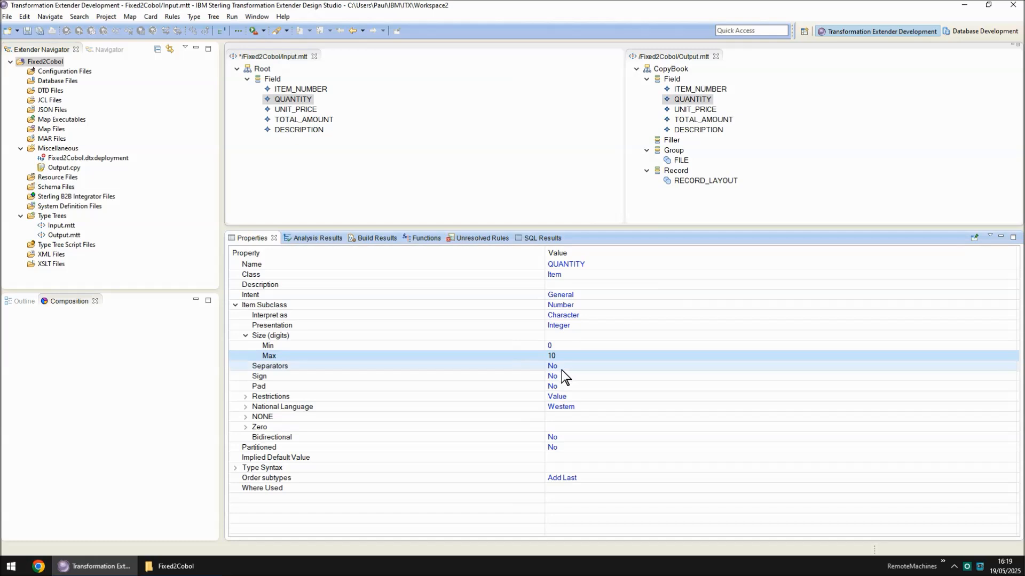
left_click(561, 389)
key("y")
left_click(565, 397)
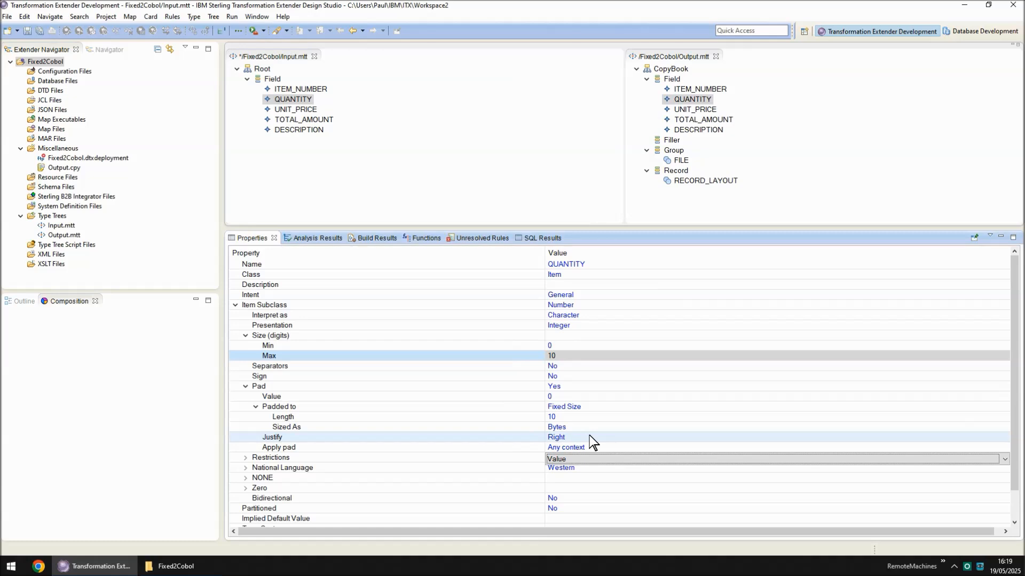
Set the Input tree's UNIT_PRICE field to the Number item subclass with Decimal presentation
left_click(309, 112)
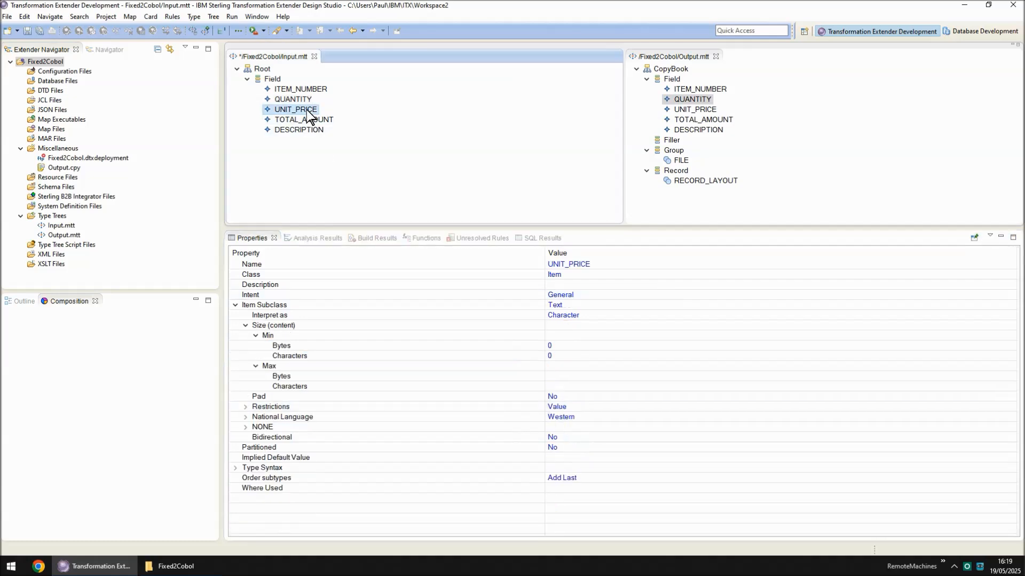
left_click(581, 308)
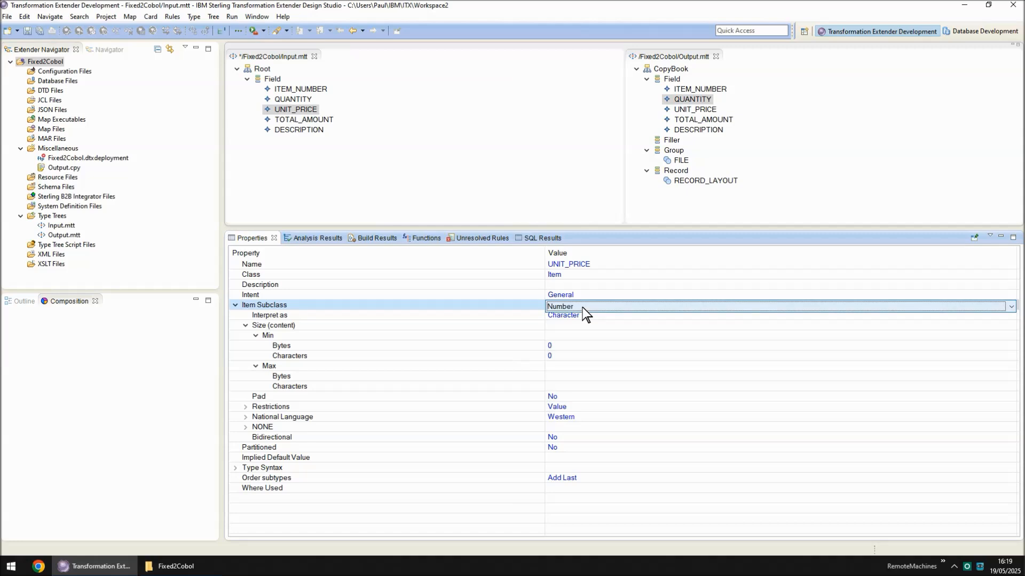
key("Return")
left_click(574, 328)
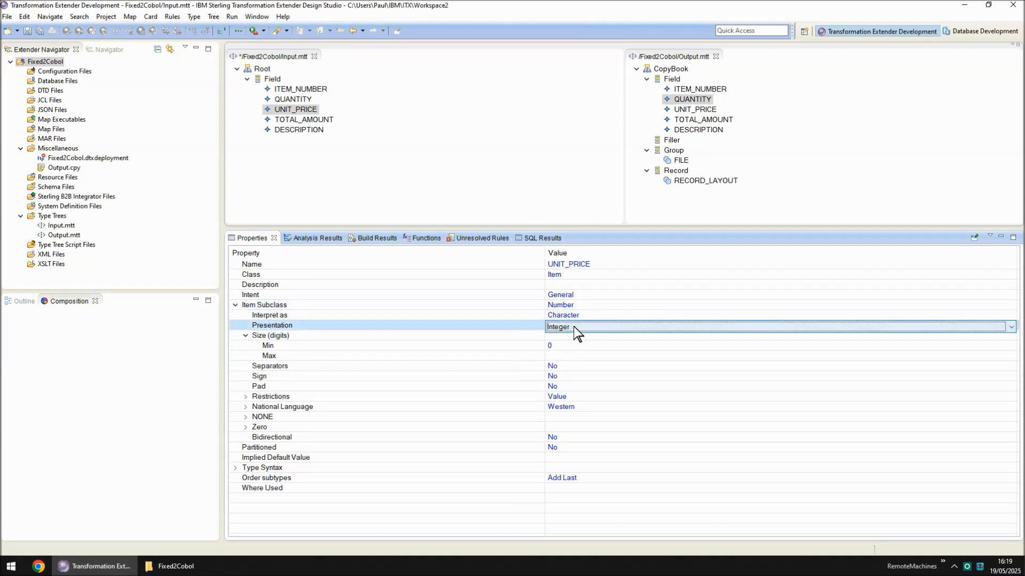
key("Return")
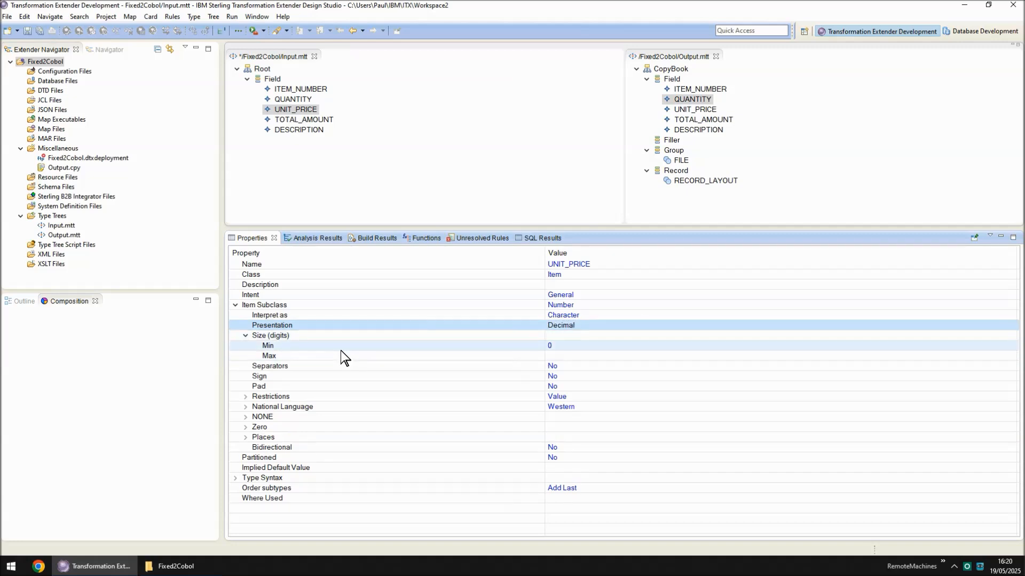
Enable separators for the UNIT_PRICE field and choose the ####.## format
left_click(570, 367)
key("Down")
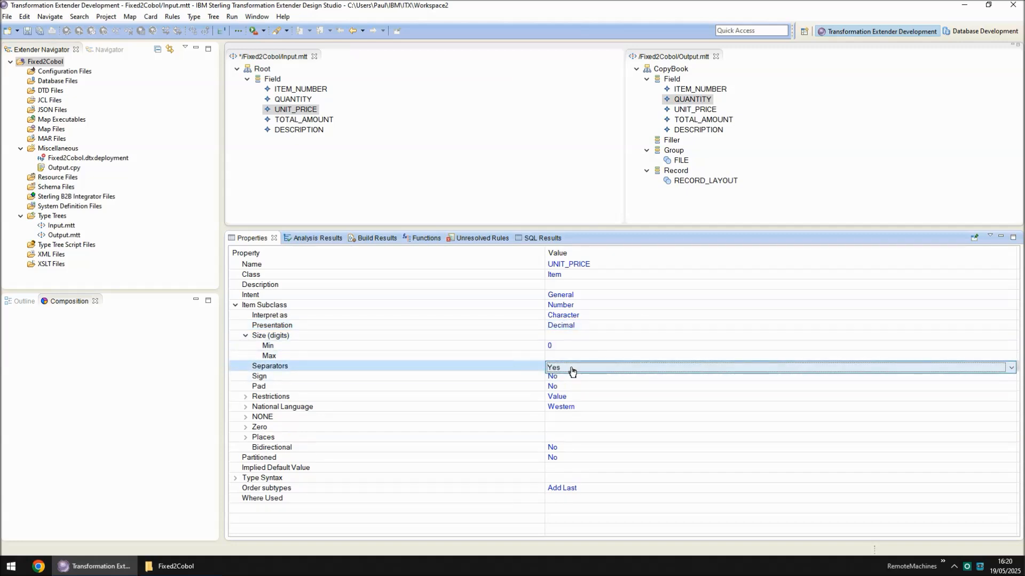
key("Return")
left_click(246, 366)
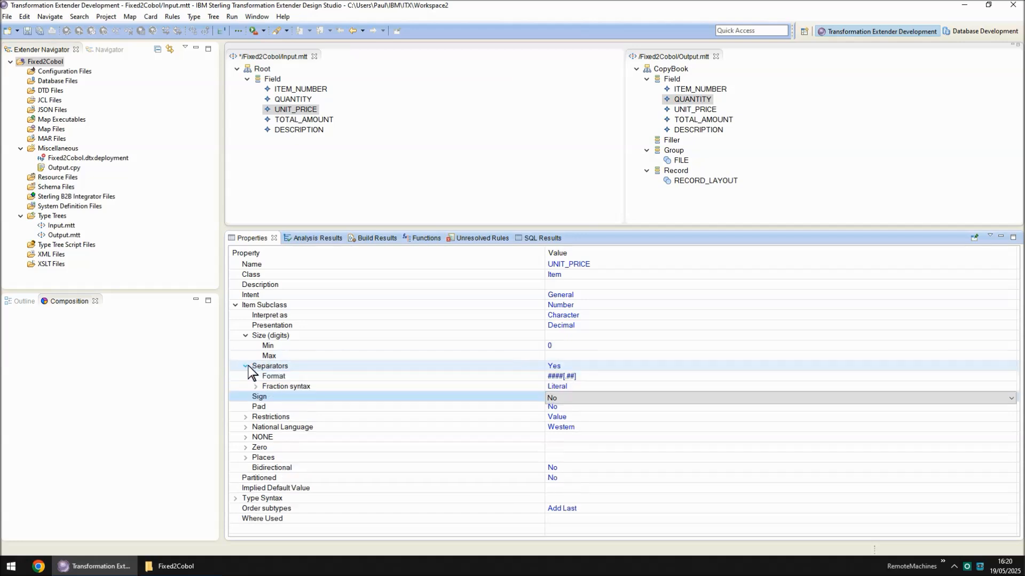
left_click(590, 376)
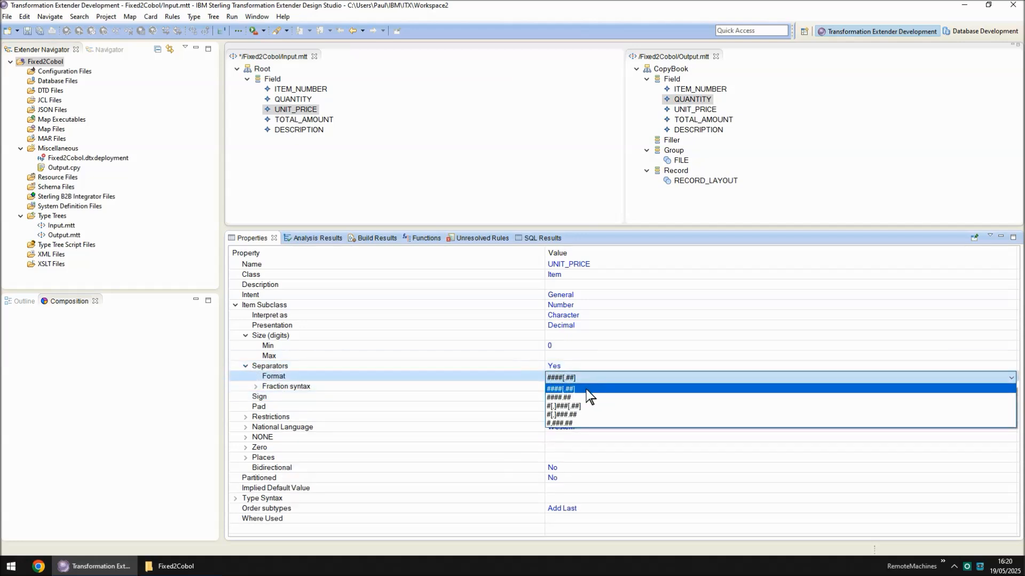
left_click(584, 395)
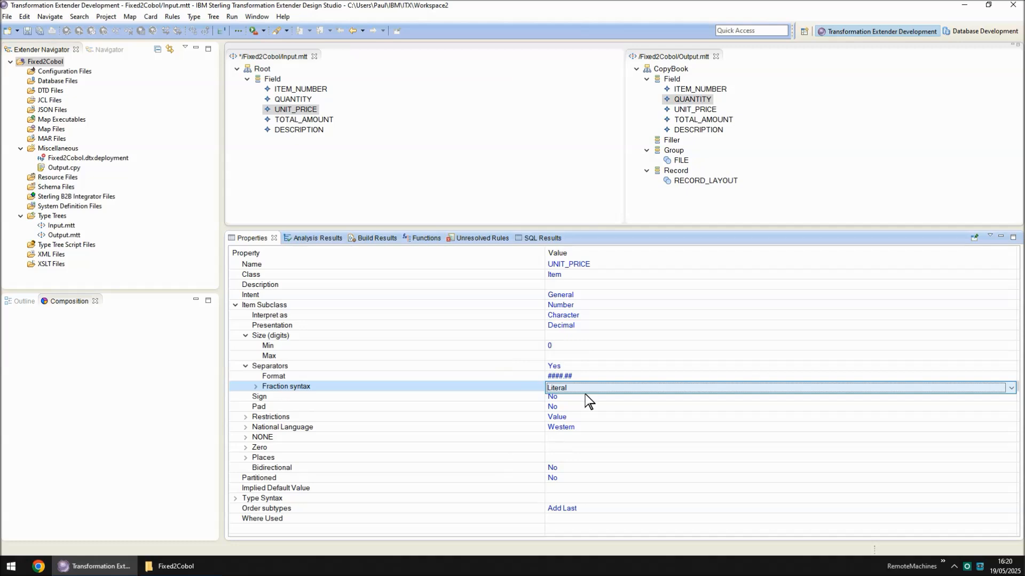
Set both the minimum and maximum decimal places of the UNIT_PRICE field to 2
left_click(245, 456)
left_click(559, 479)
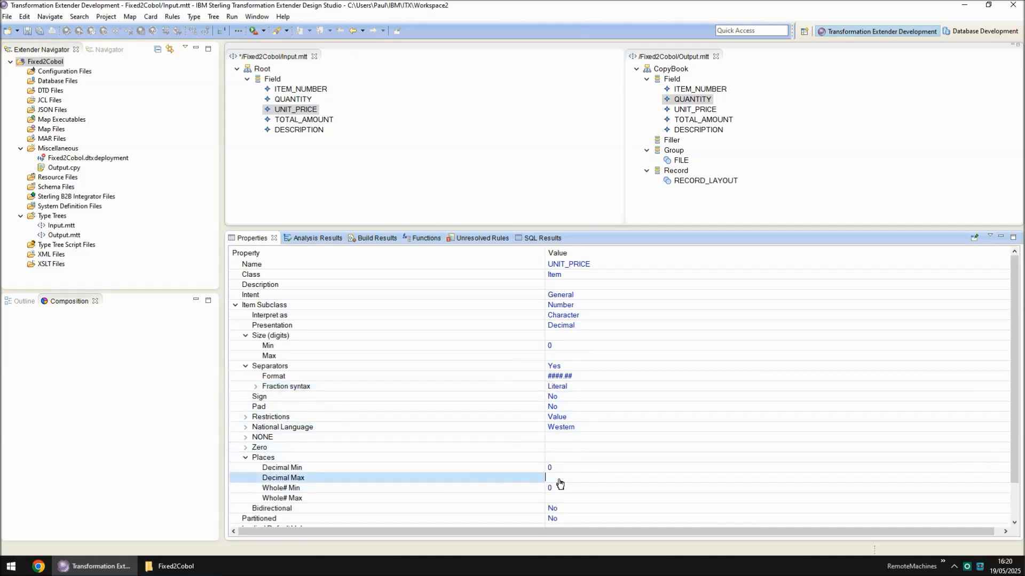
type("2")
left_click(562, 469)
type("2")
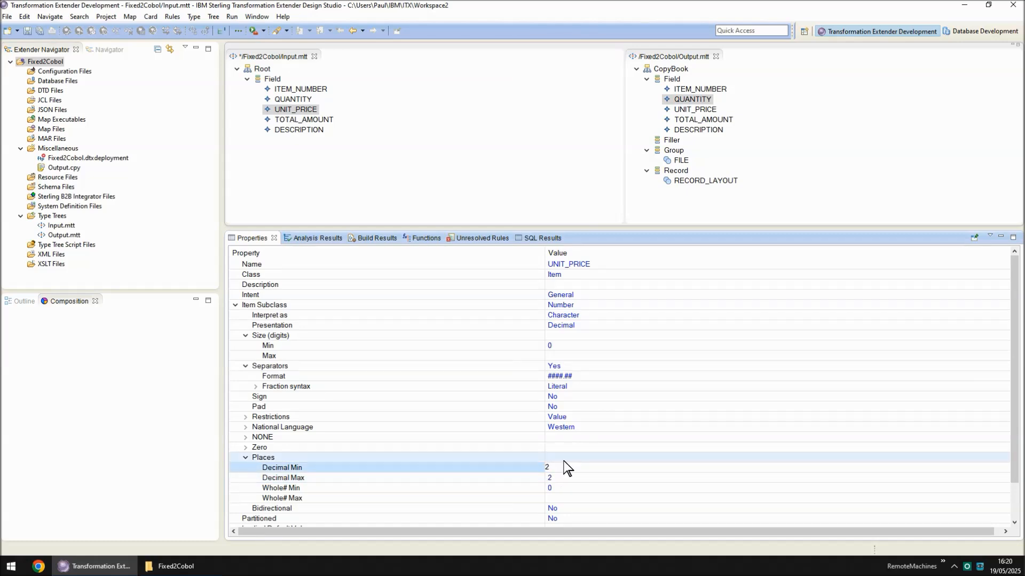
key("Return")
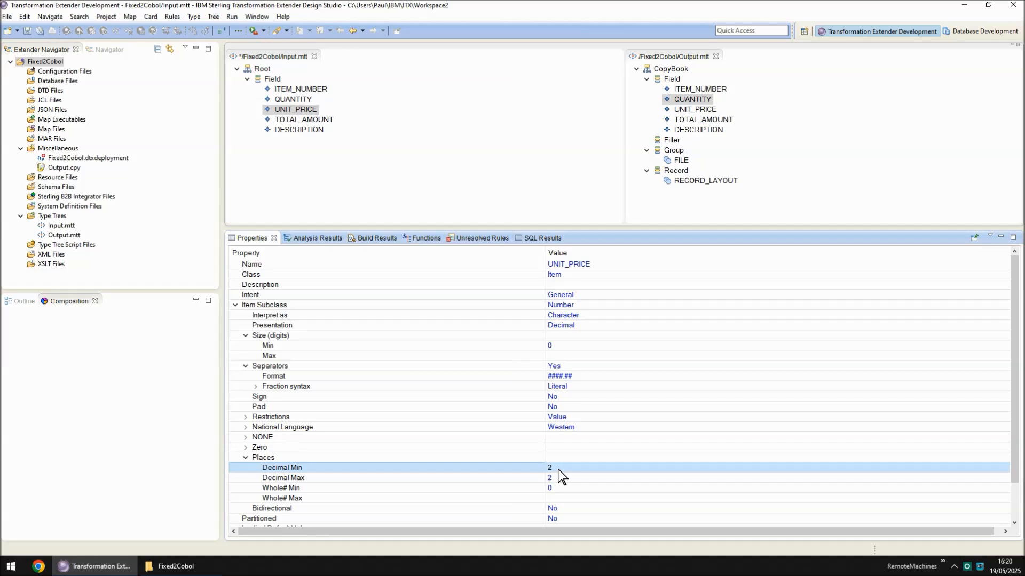
Set Pad to Yes for the UNIT_PRICE field and its maximum size to 15 digits
left_click(578, 407)
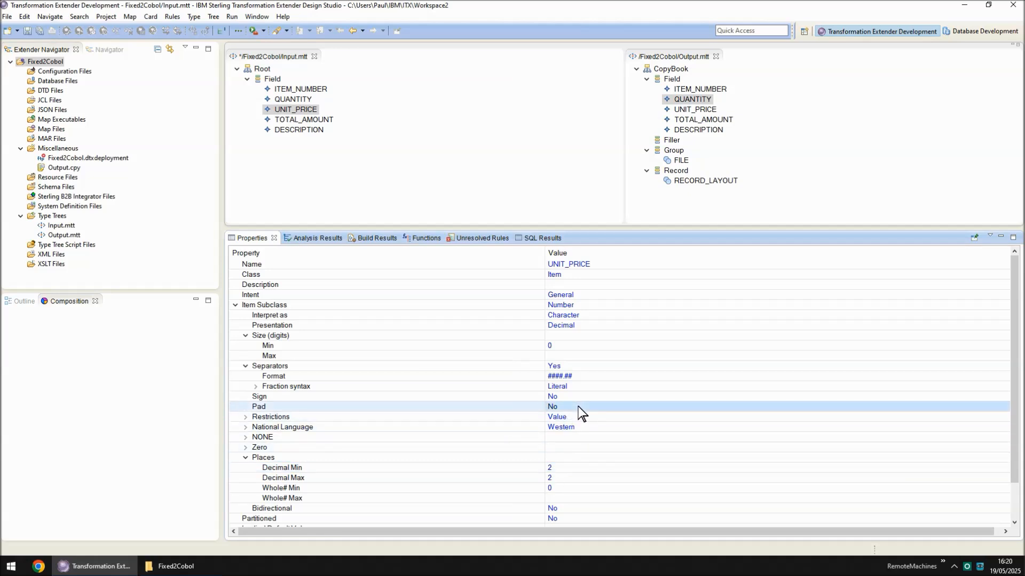
key("y")
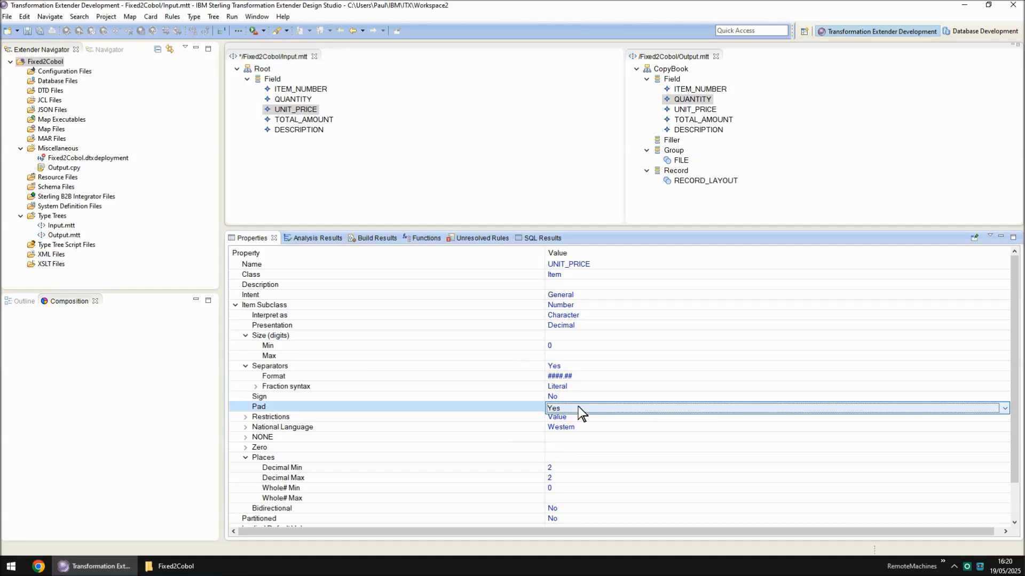
key("Tab")
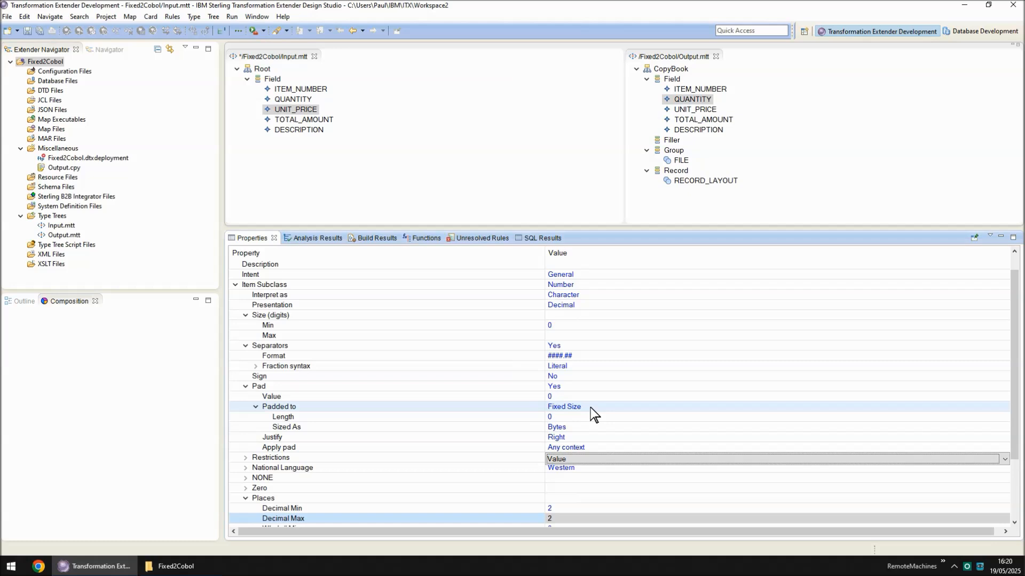
left_click(586, 418)
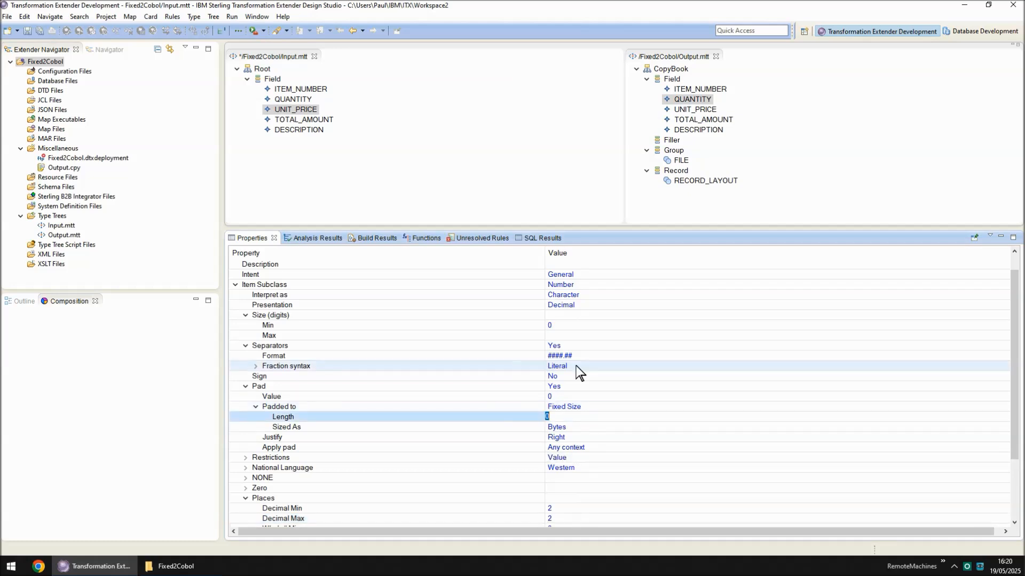
left_click(576, 336)
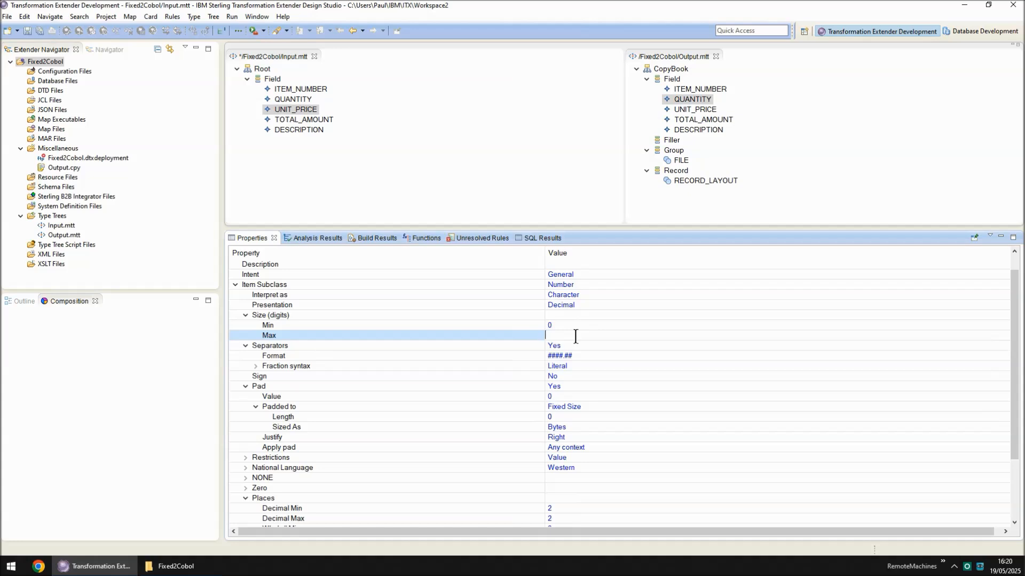
type("15")
left_click(578, 398)
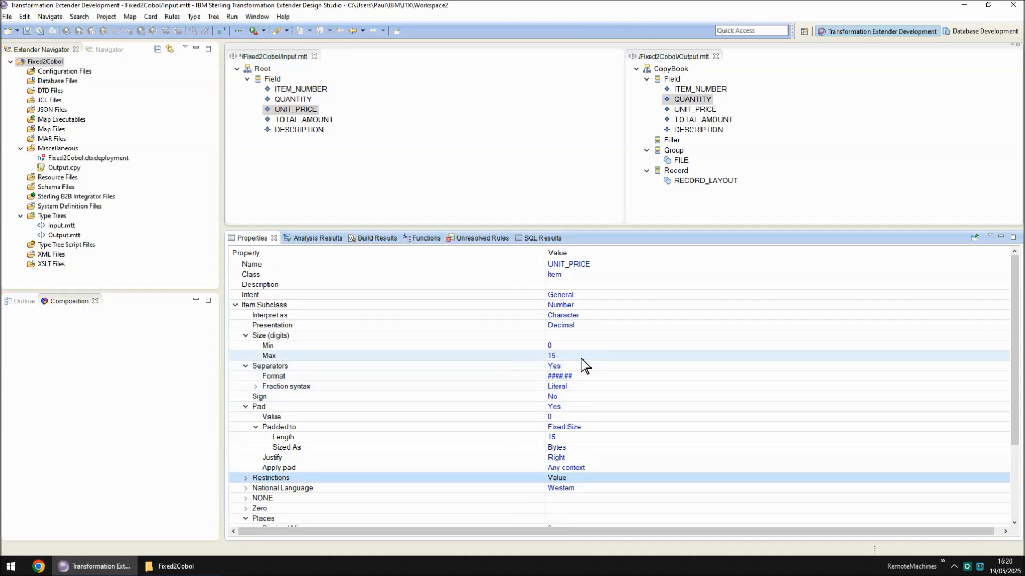
Try to set the UNIT_PRICE field's pad value to 15
left_click(583, 416)
type("15")
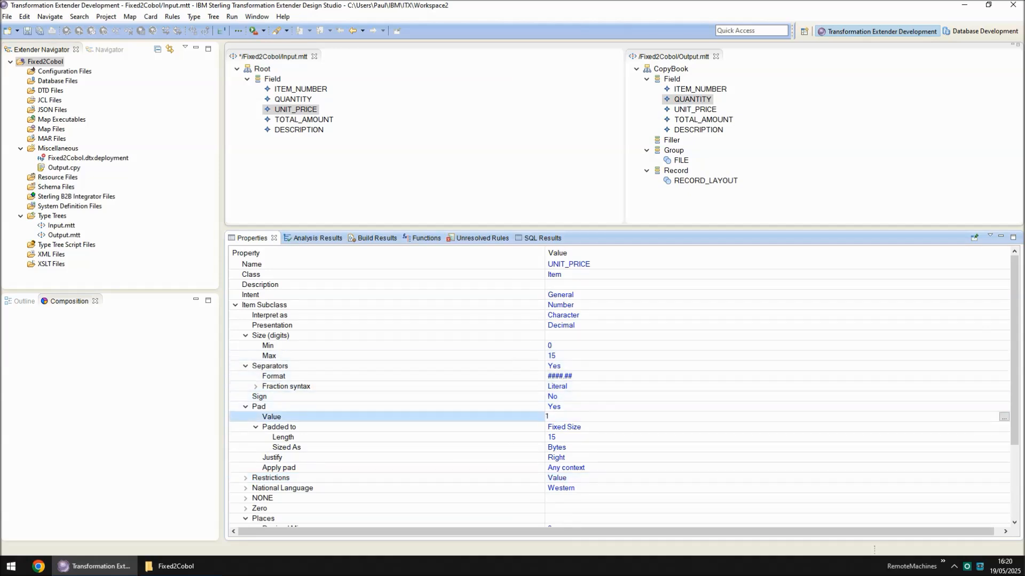
key("Return")
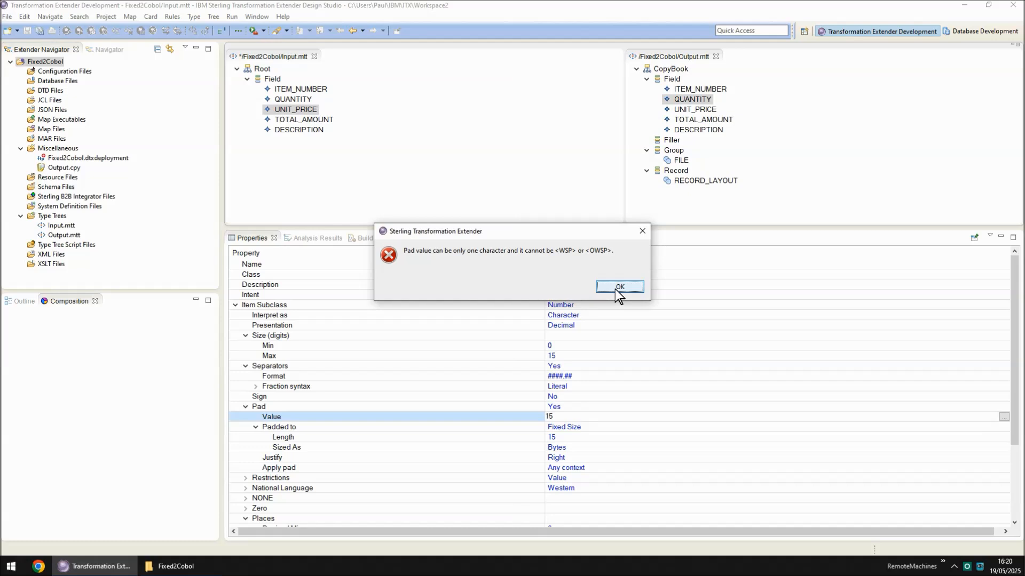
left_click(615, 289)
left_click(574, 437)
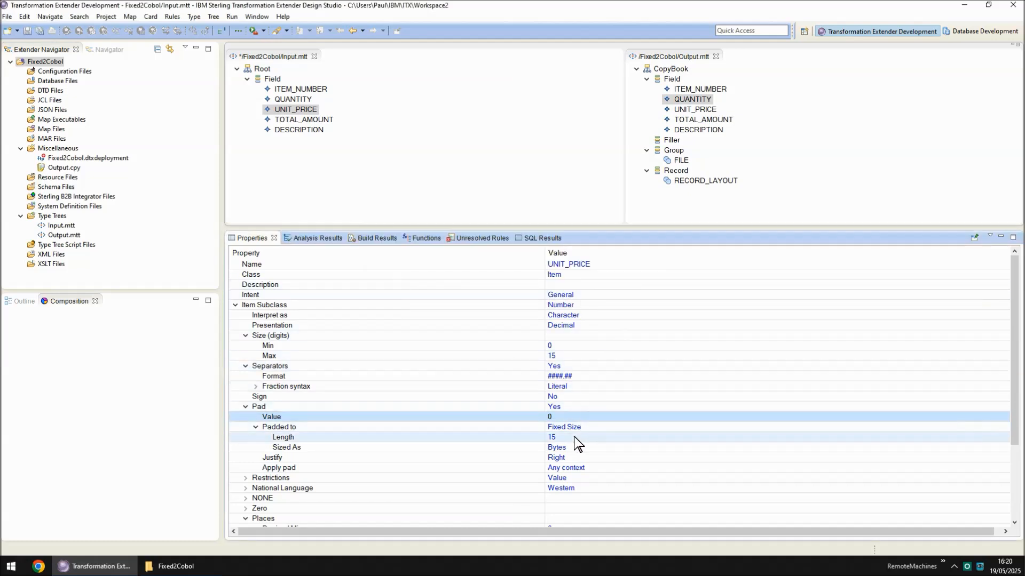
left_click(619, 287)
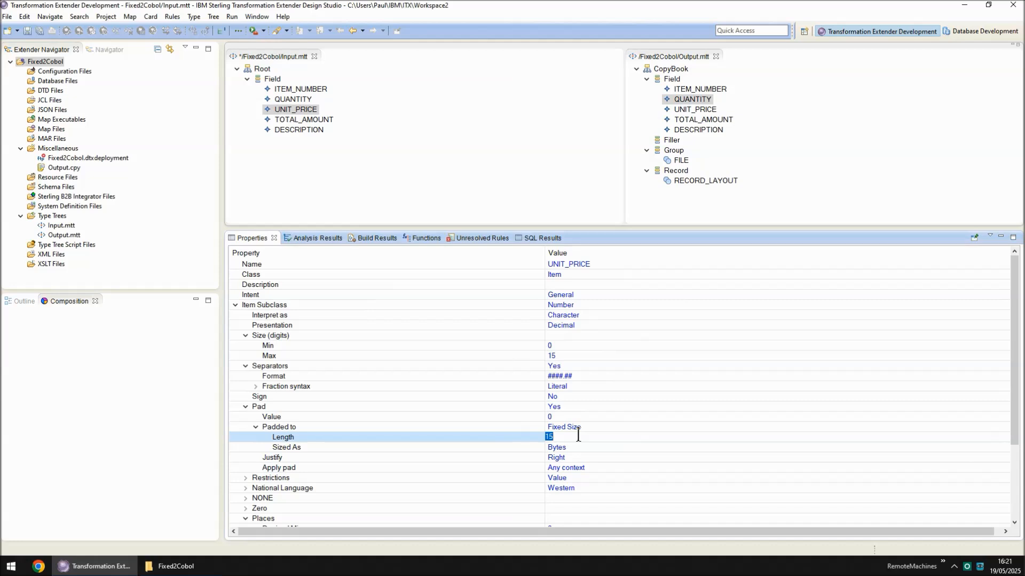
Configure the Input tree's TOTAL_AMOUNT field as a padded decimal number with ####.## separators, 15 maximum digits and two decimal places
left_click(313, 121)
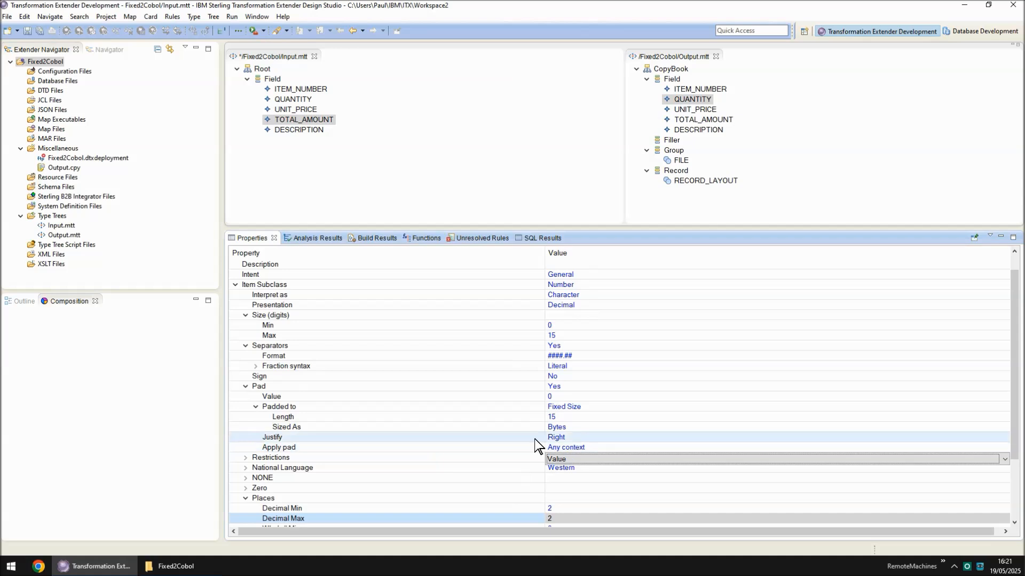
Set the maximum content size of the Input tree's DESCRIPTION field to 30 bytes and its Pad option to Yes
left_click(316, 132)
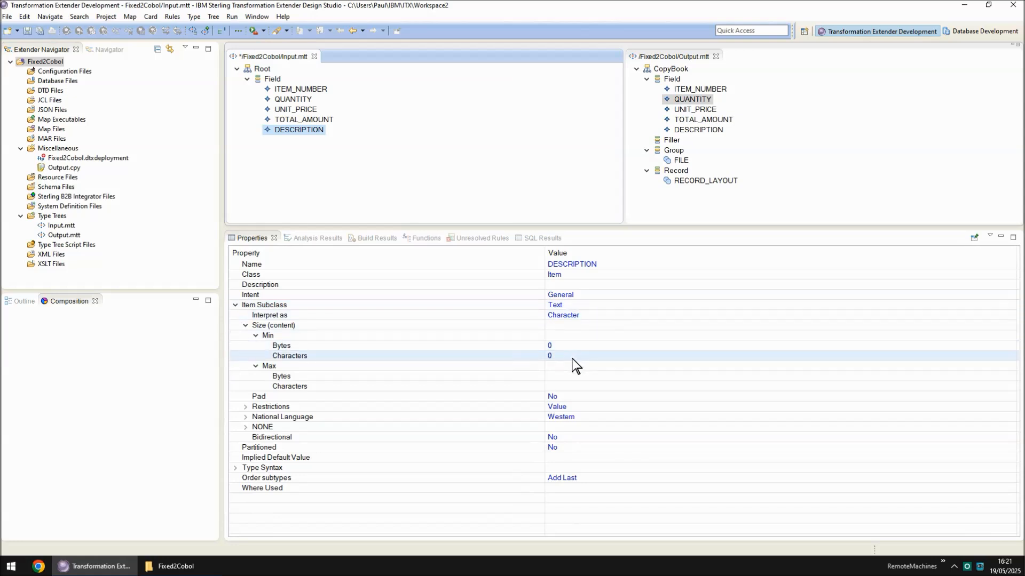
left_click(574, 378)
type("30")
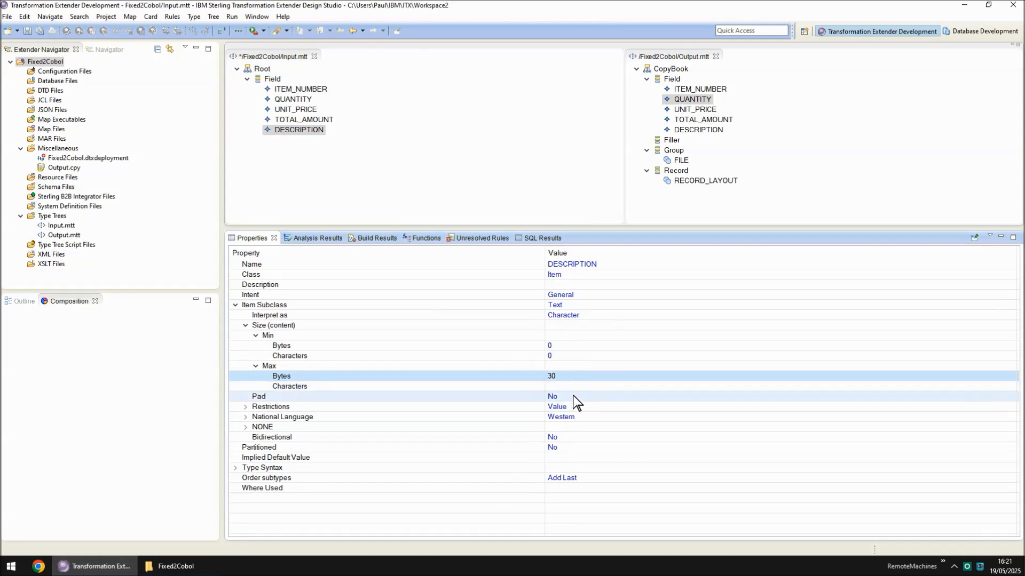
left_click(574, 397)
left_click(574, 406)
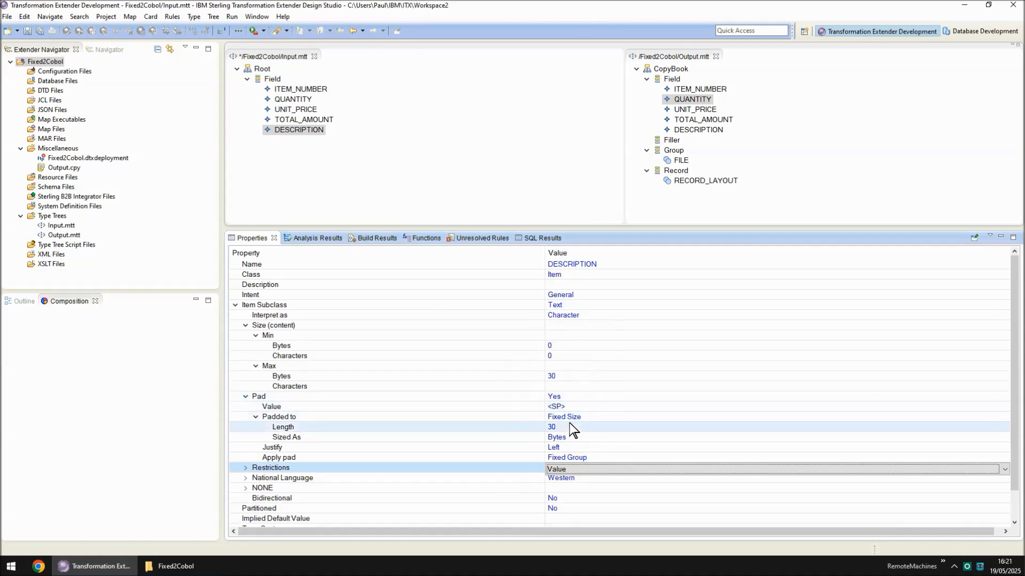
Set the pad justification of the Input tree's DESCRIPTION field to Right
left_click(575, 447)
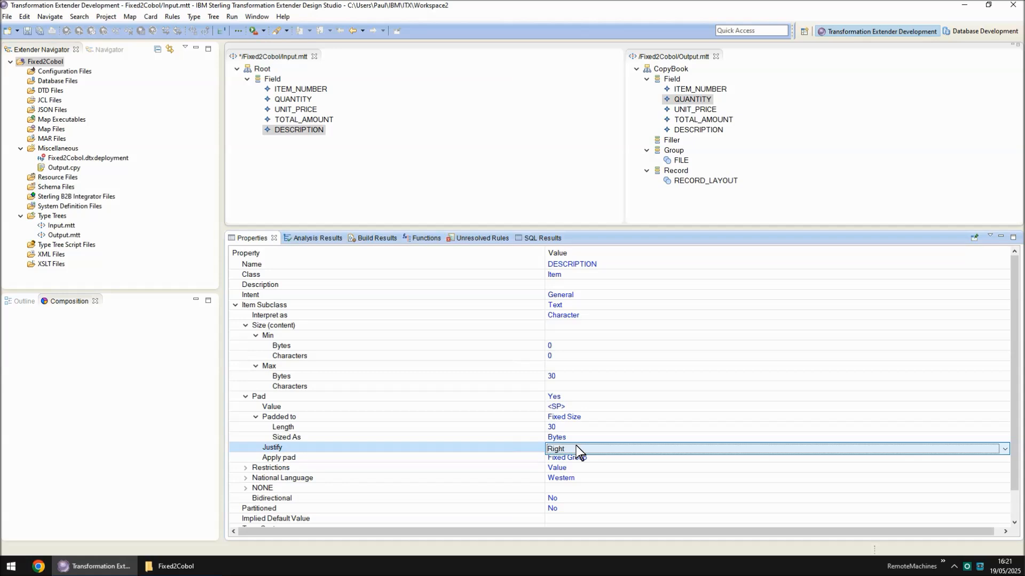
left_click(585, 458)
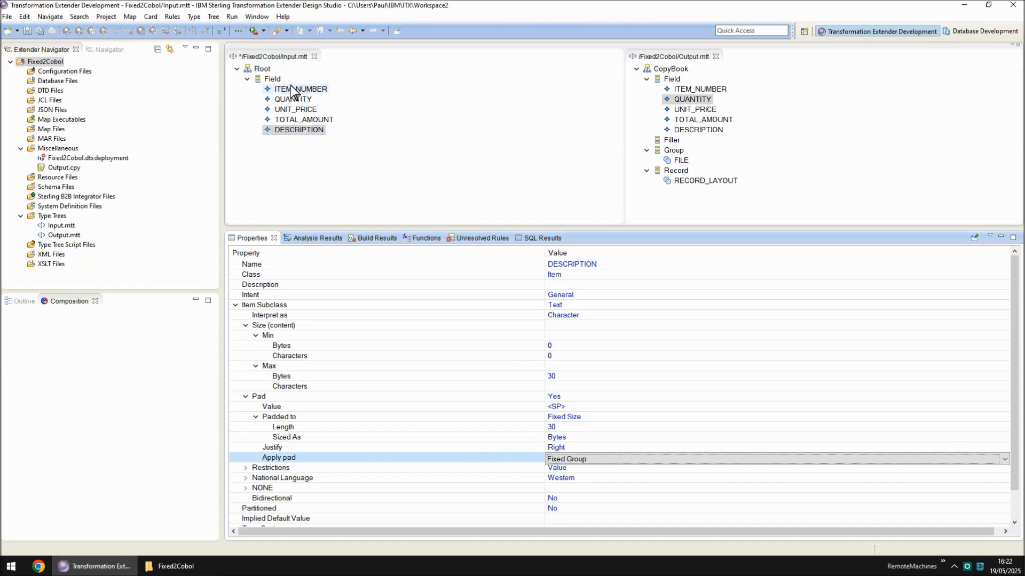
Add a new type named Row under the Input tree's Root and change its class to Group
left_click(263, 69)
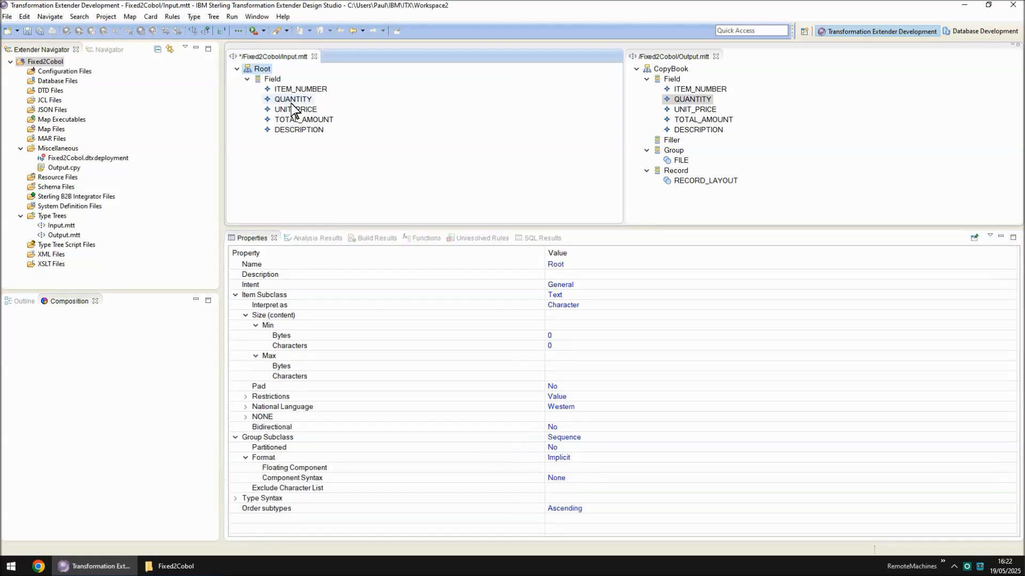
key("Insert")
left_click(544, 286)
left_click(594, 277)
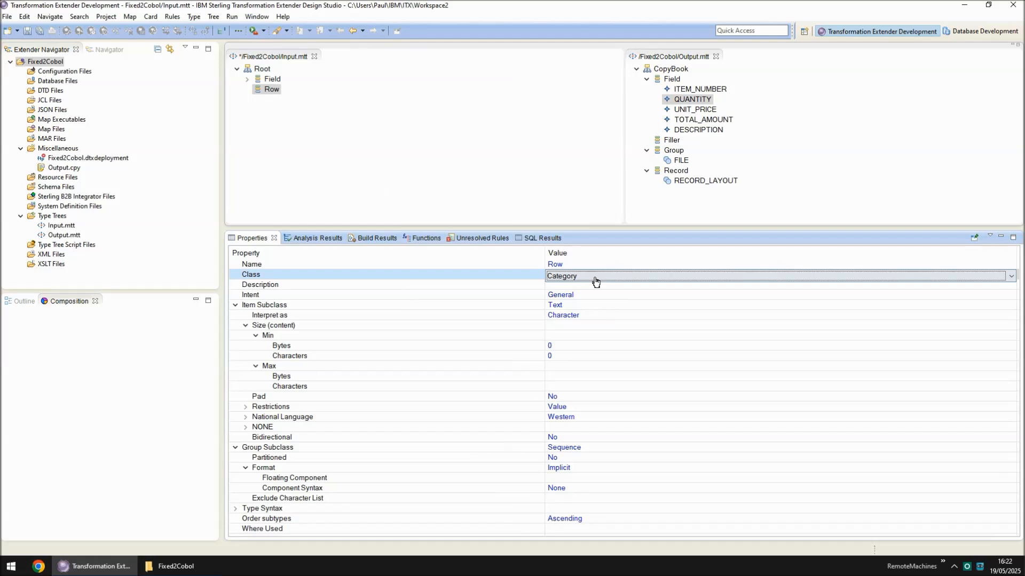
key("Down")
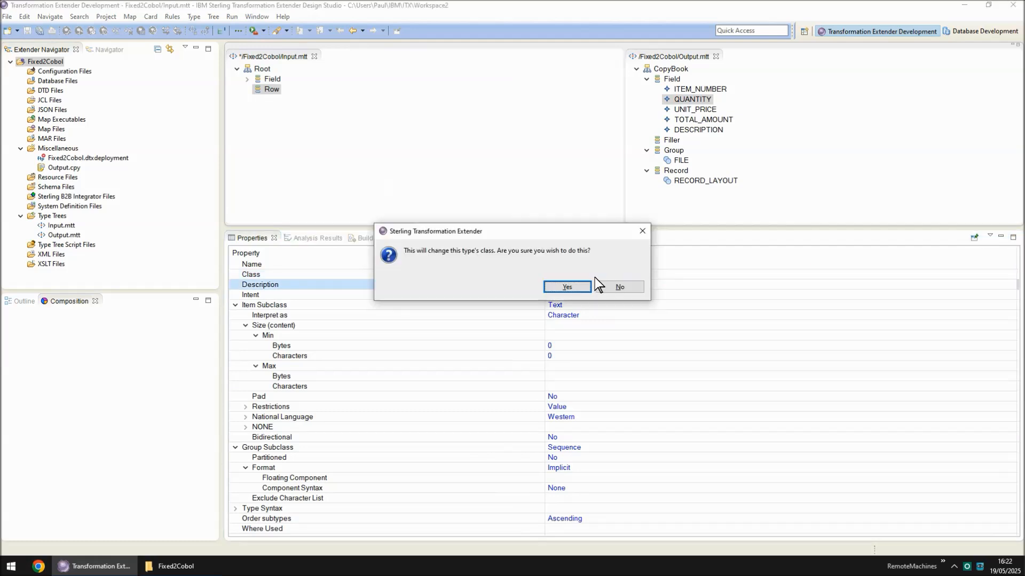
left_click(595, 278)
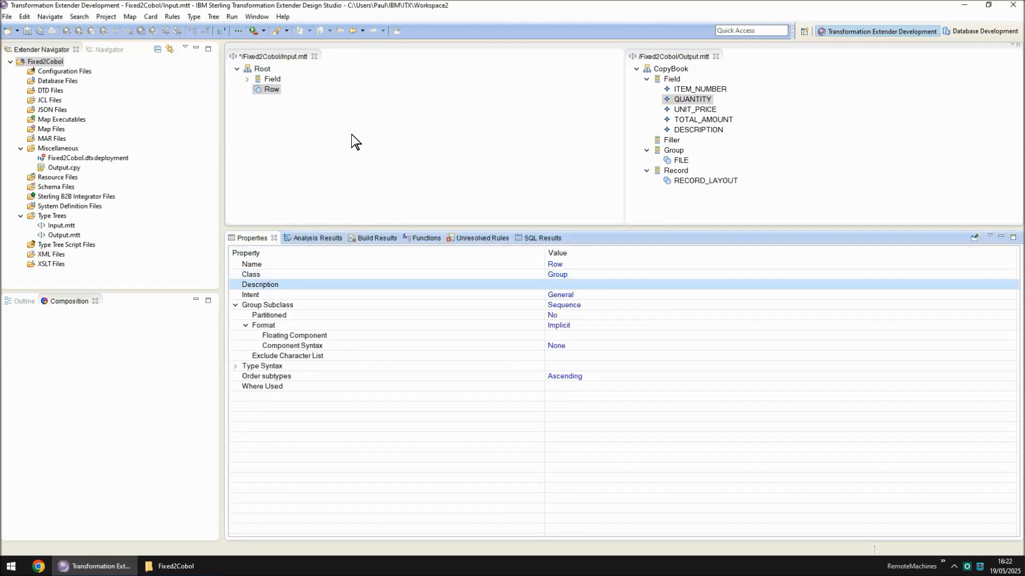
Add ITEM_NUMBER, QUANTITY, UNIT_PRICE, TOTAL_AMOUNT and DESCRIPTION as the Row group's components, and save and close its component definition
left_click(273, 91)
double_click(273, 91)
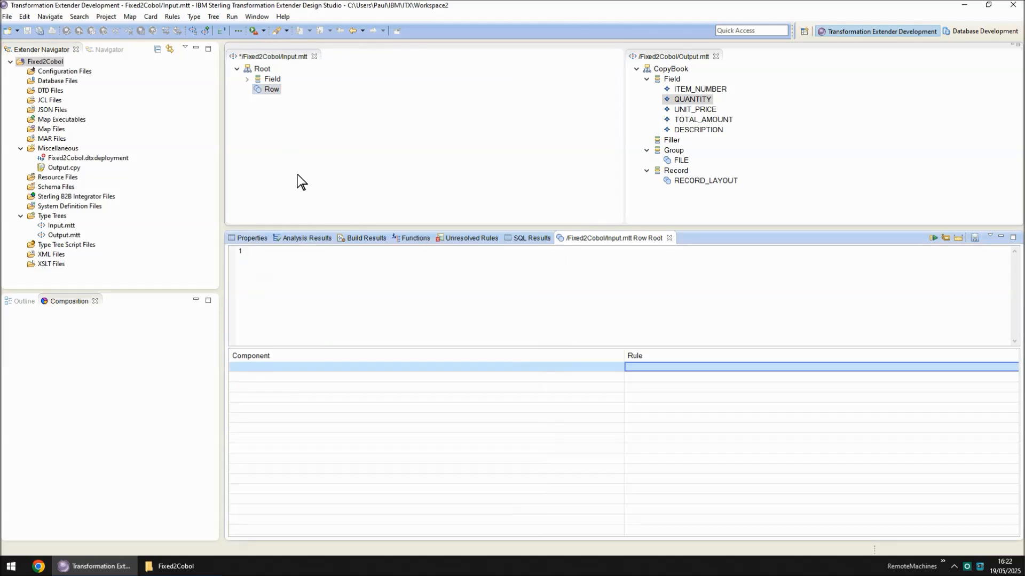
left_click(246, 80)
left_click(302, 89)
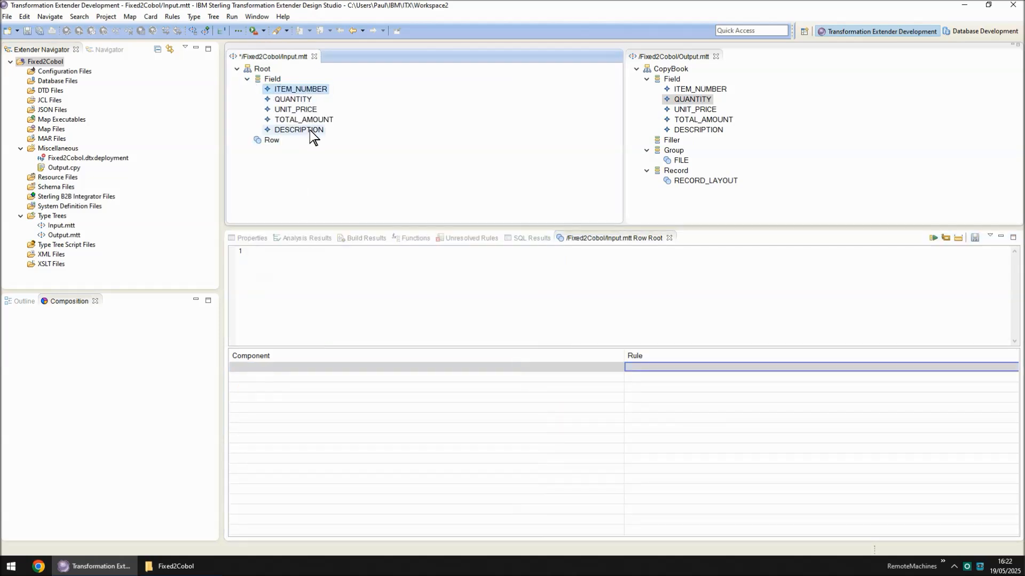
left_click(315, 130, "shift")
left_click_drag(312, 90, 283, 370)
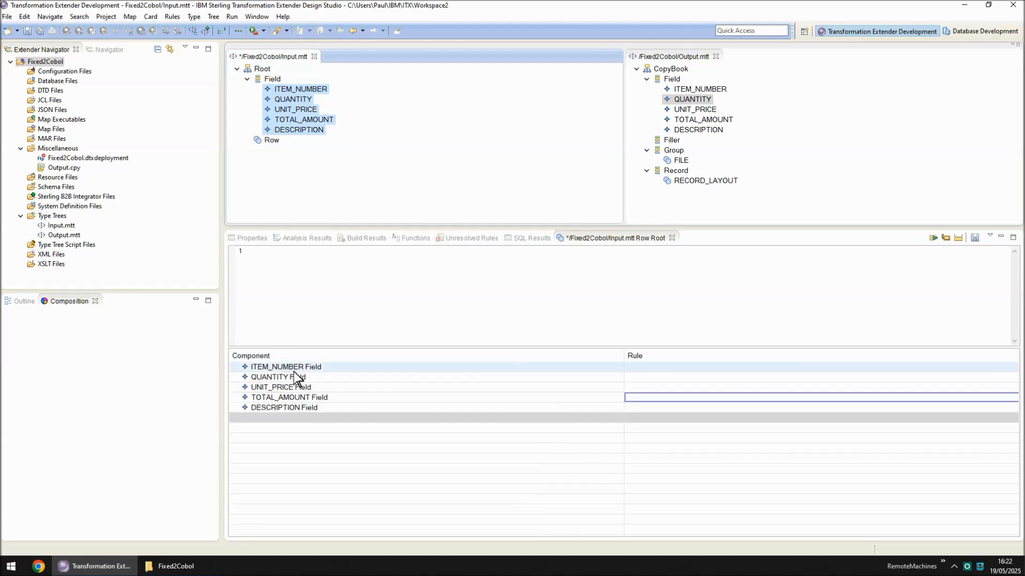
left_click(296, 409)
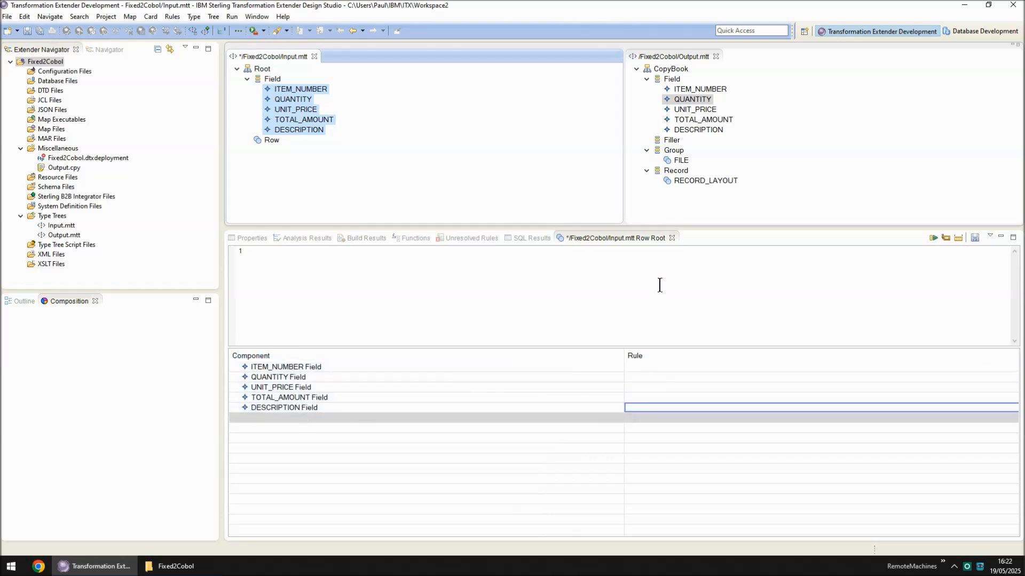
left_click(673, 238)
key("Return")
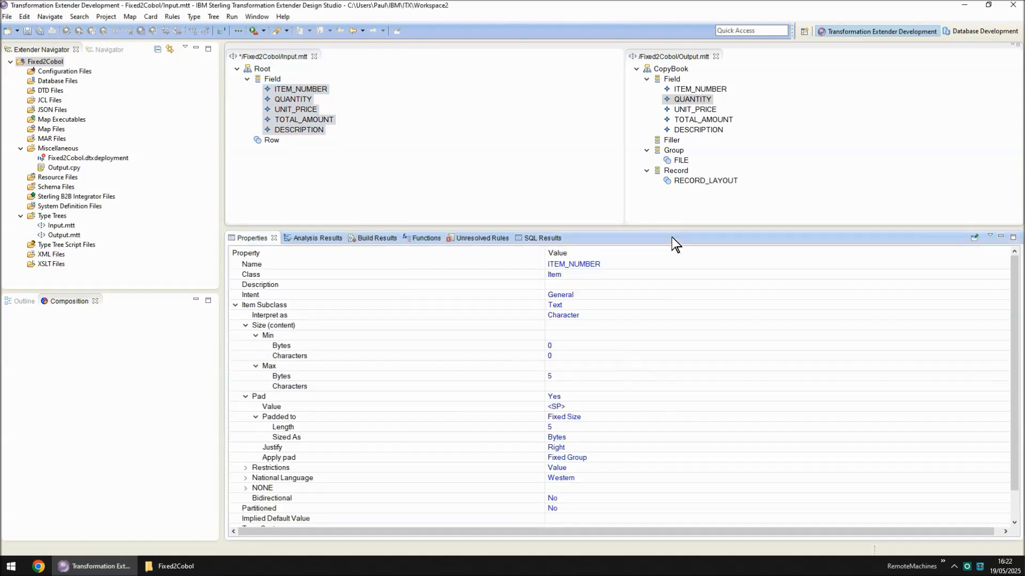
Set the Row group's format to Explicit with Fixed component syntax
left_click(259, 69)
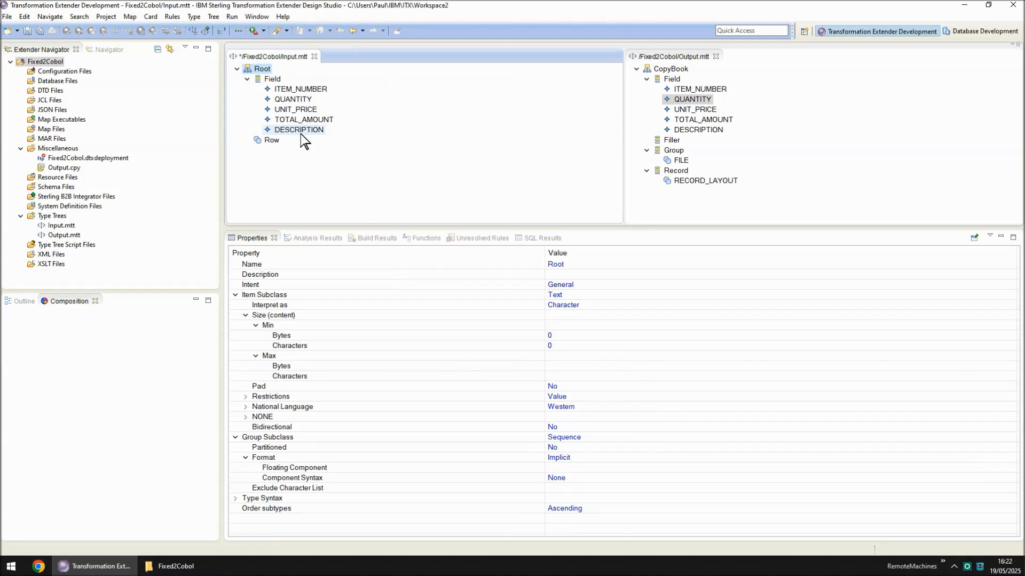
left_click(272, 140)
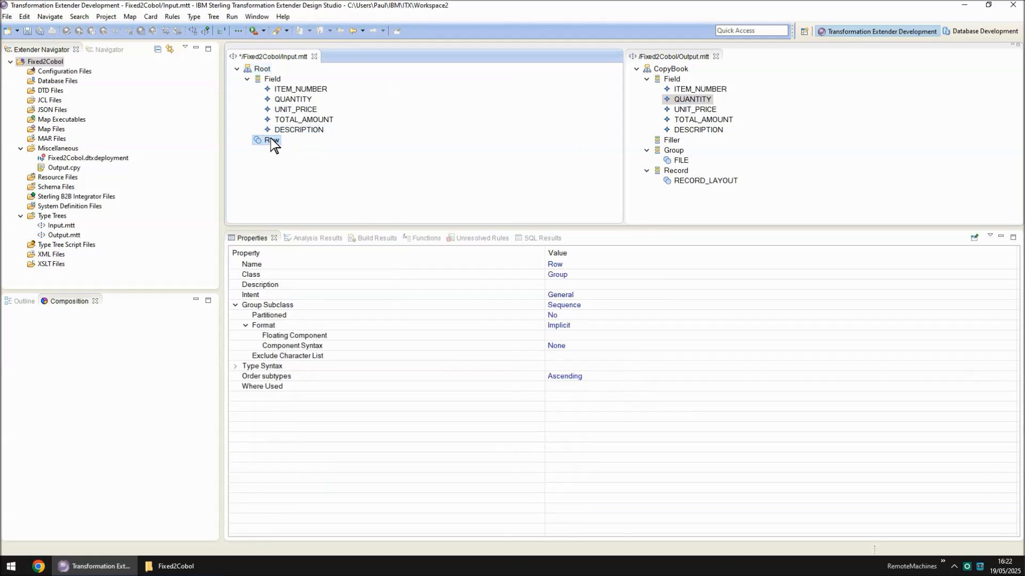
left_click(598, 327)
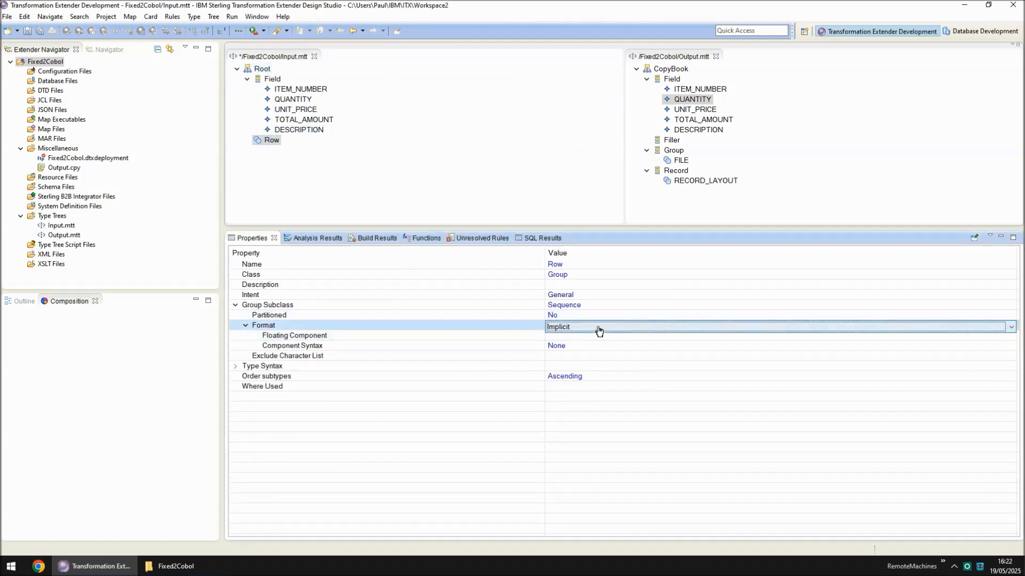
key("Down")
key("Return")
left_click(577, 344)
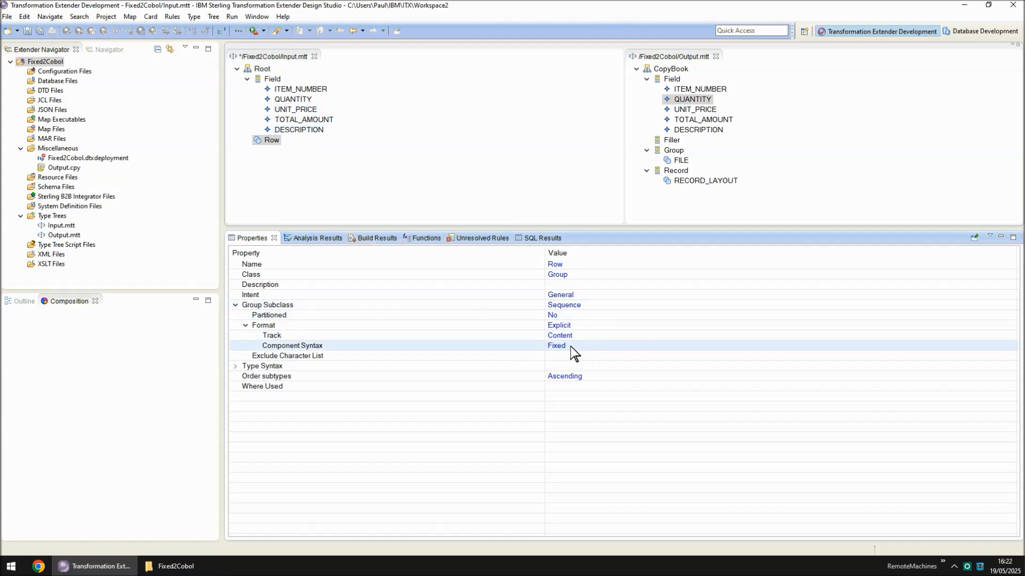
Add a new type named File under the Input tree's Root and change its class to Group
left_click(260, 69)
left_click_drag(268, 124, 271, 140)
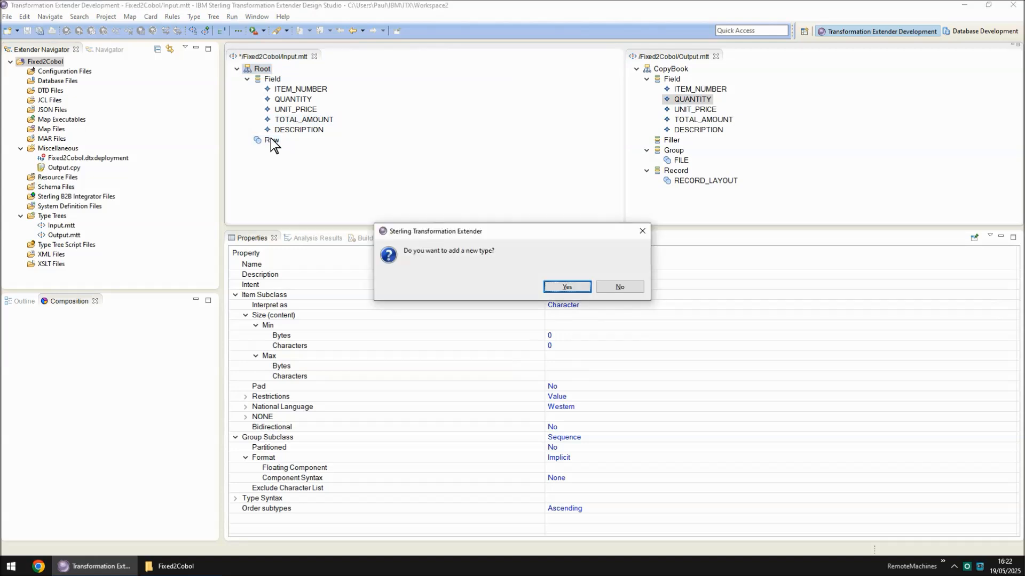
key("Return")
type("File")
key("Return")
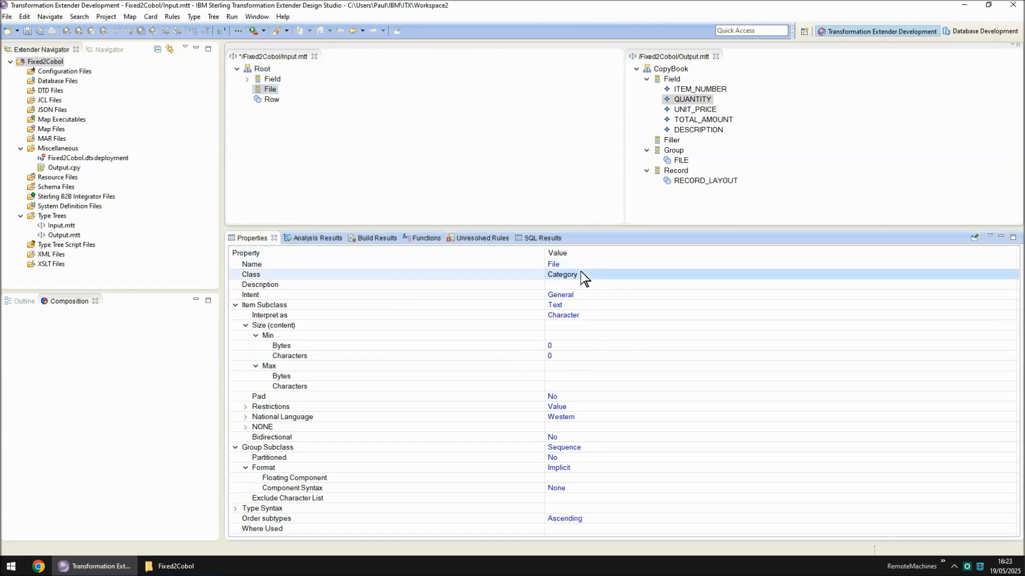
left_click(581, 271)
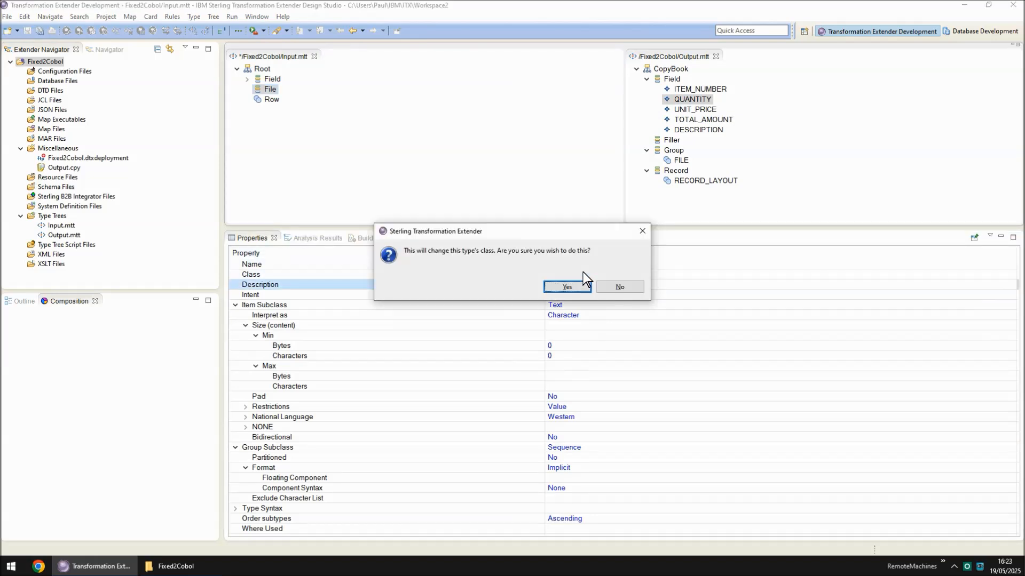
key("Return")
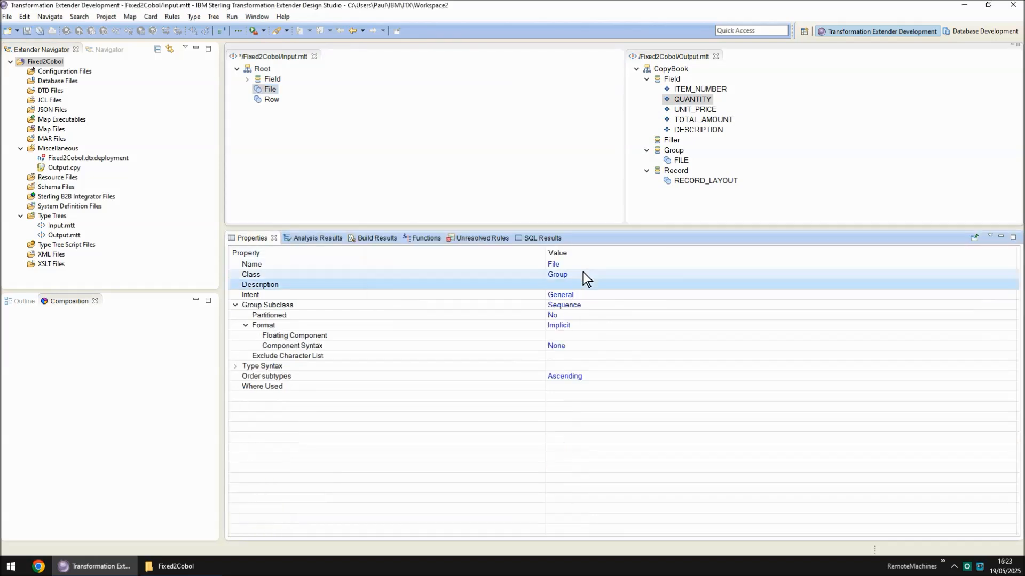
Add Row as a component of the File group with a range from 0 to S, and close its component definition with the changes saved
double_click(270, 90)
left_click_drag(271, 101, 276, 366)
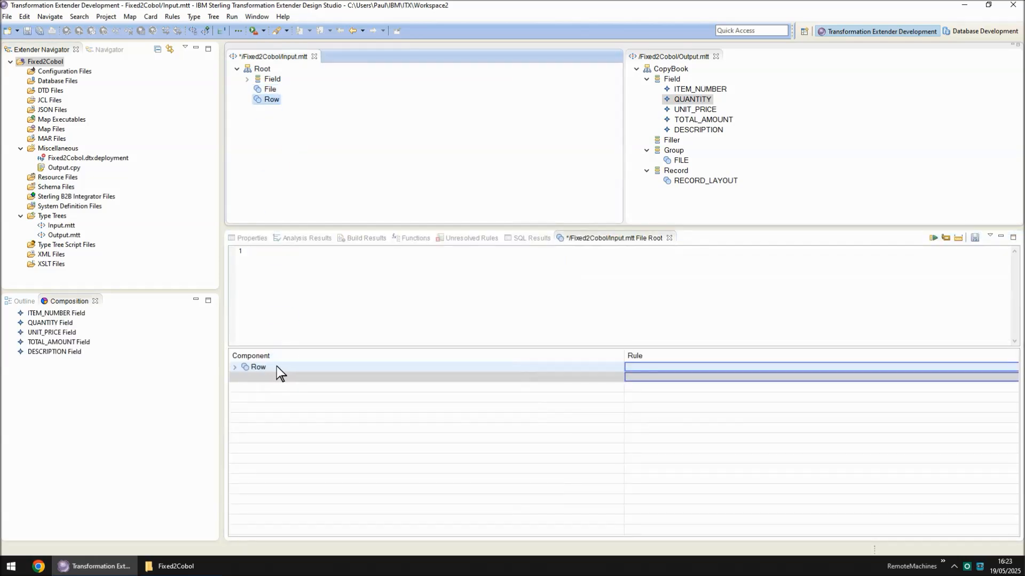
right_click(276, 366)
left_click(334, 248)
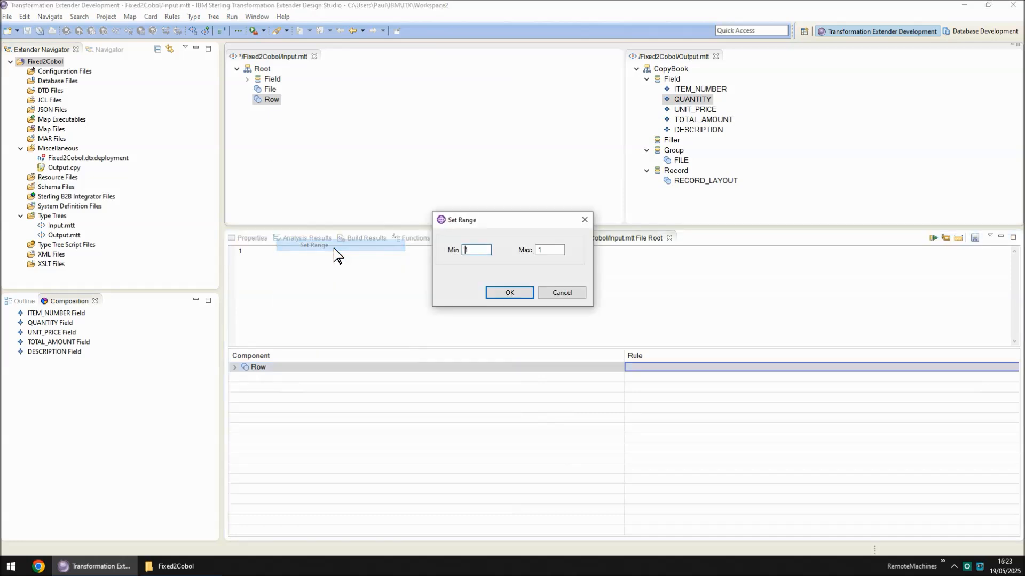
type("0")
key("Tab")
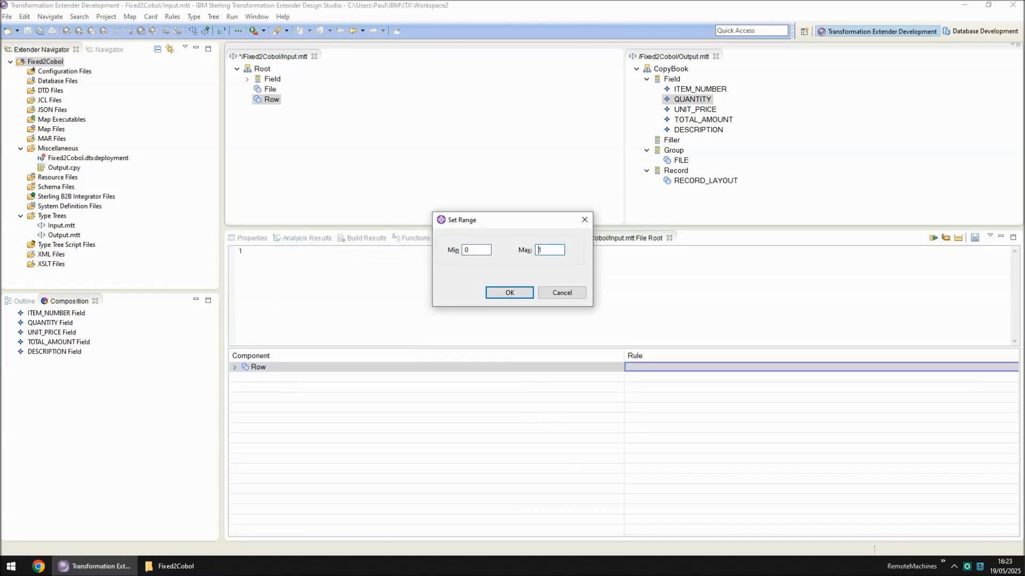
type("S")
key("Return")
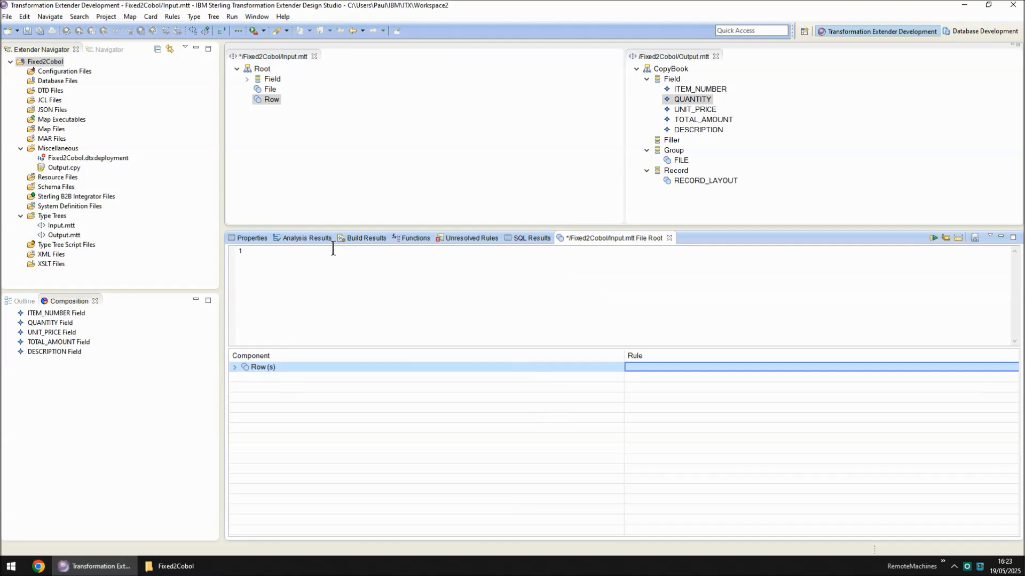
left_click(669, 238)
key("Escape")
left_click(669, 238)
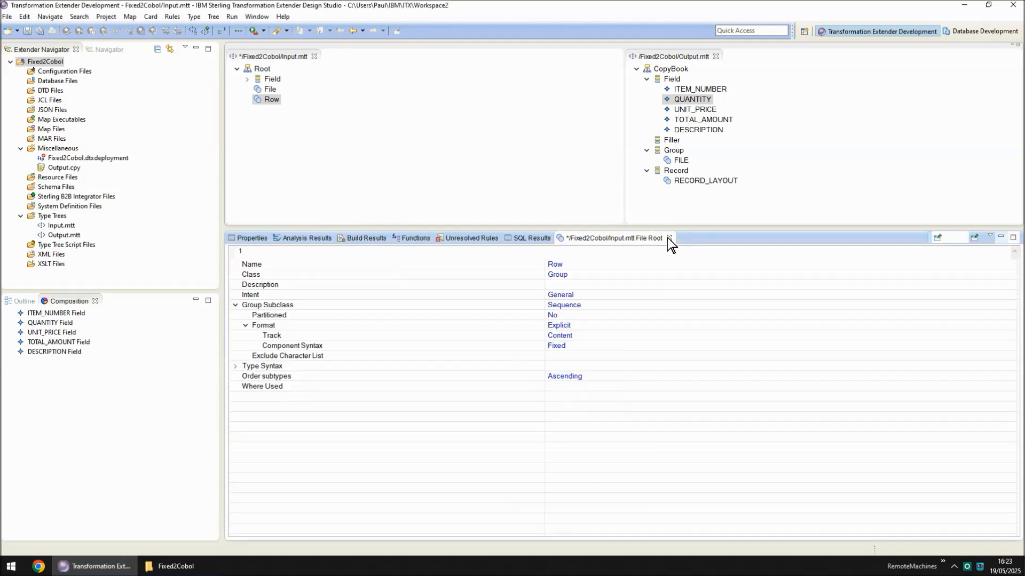
Analyze the Input type tree's structure and logic, and save it before closing both the Input and Output trees
left_click(247, 79)
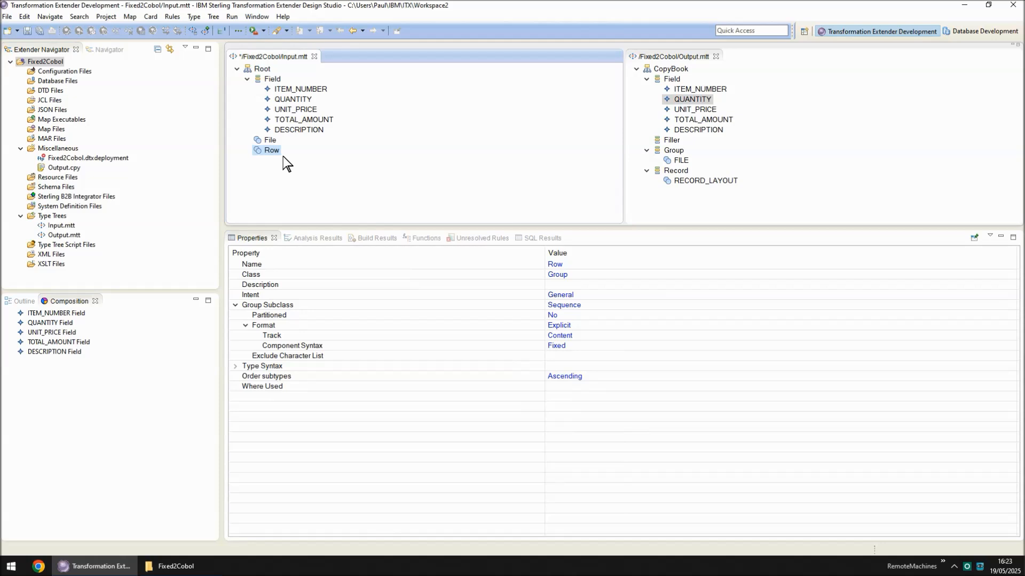
left_click(212, 16)
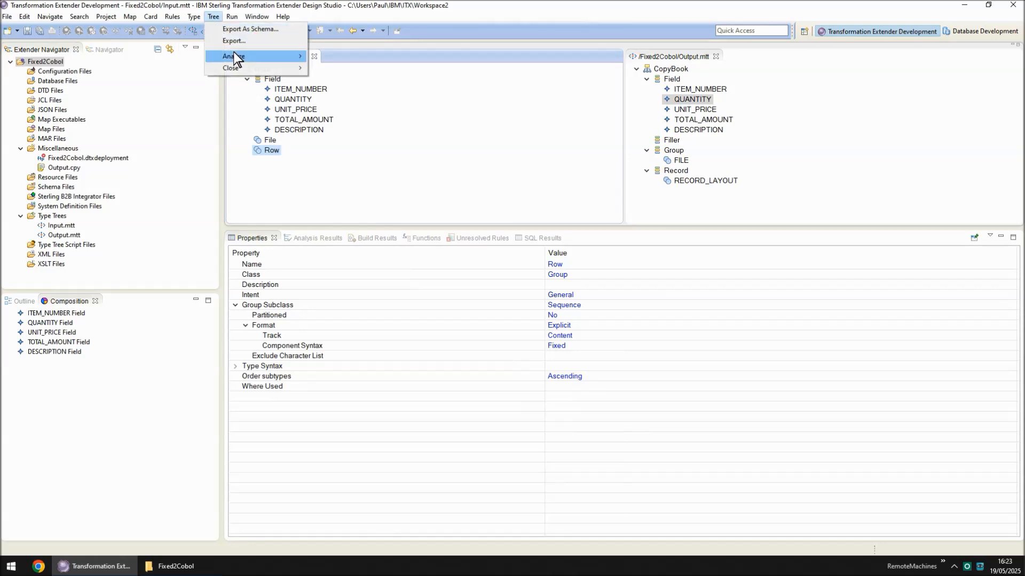
mouse_move(233, 53)
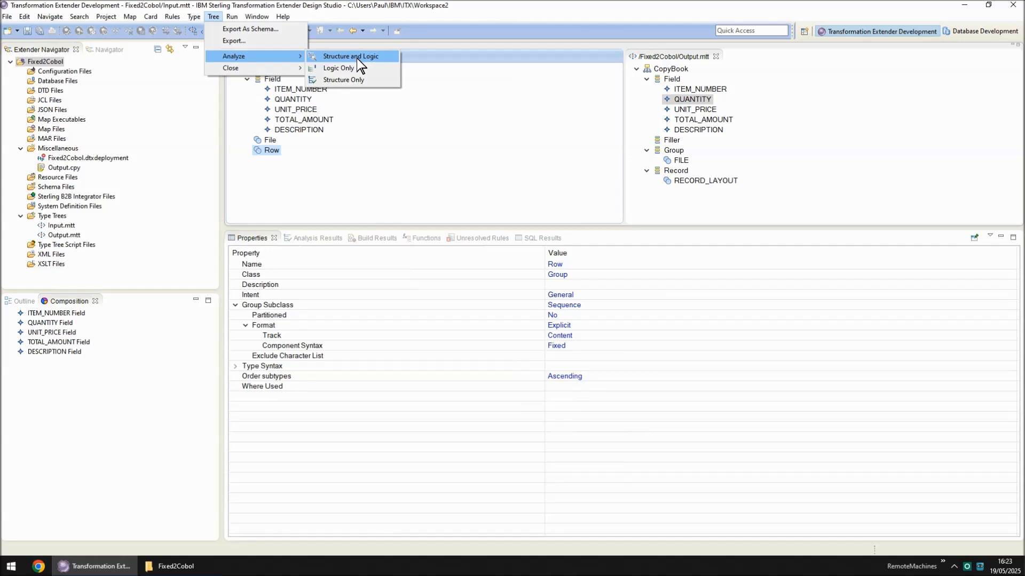
left_click(356, 57)
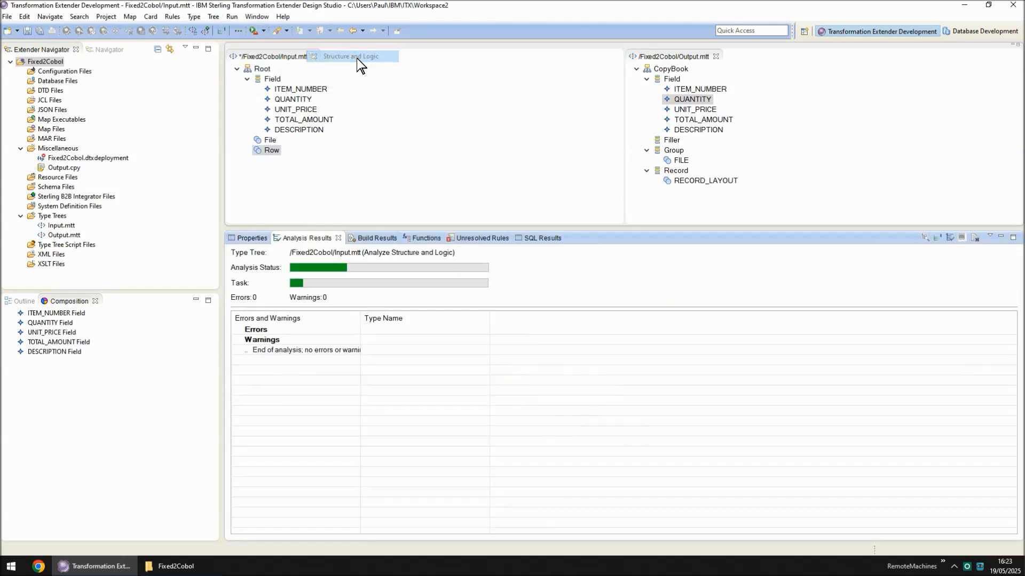
left_click(299, 88)
left_click(40, 33)
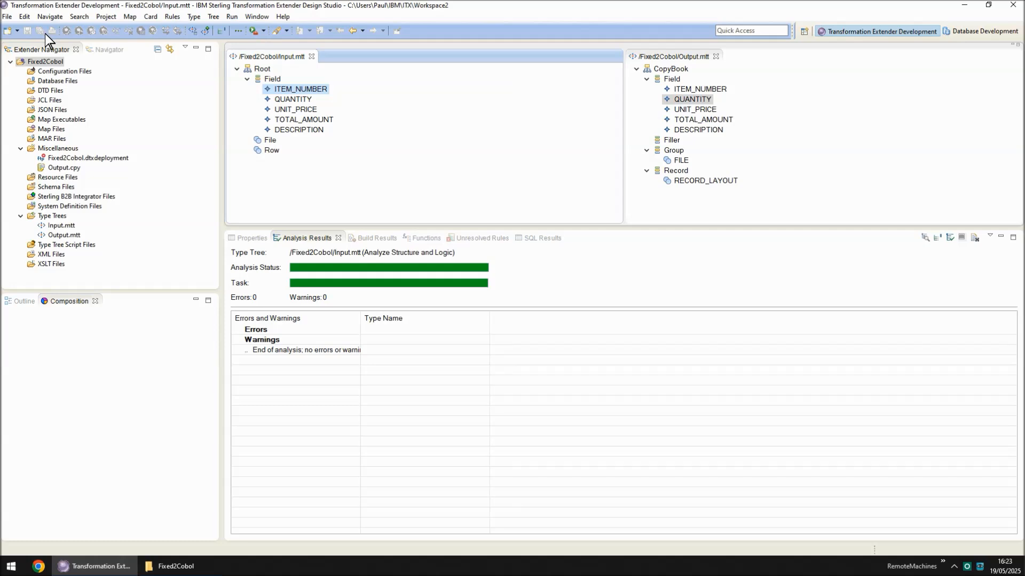
left_click(716, 57)
left_click(311, 56)
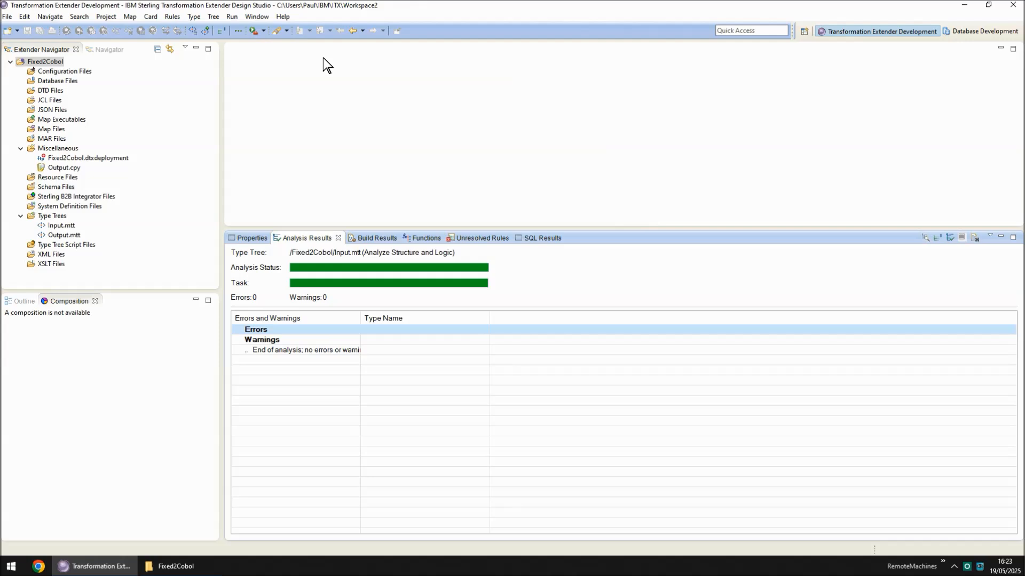
Create a new map source file named Examples in the Fixed2Cobol project
right_click(43, 63)
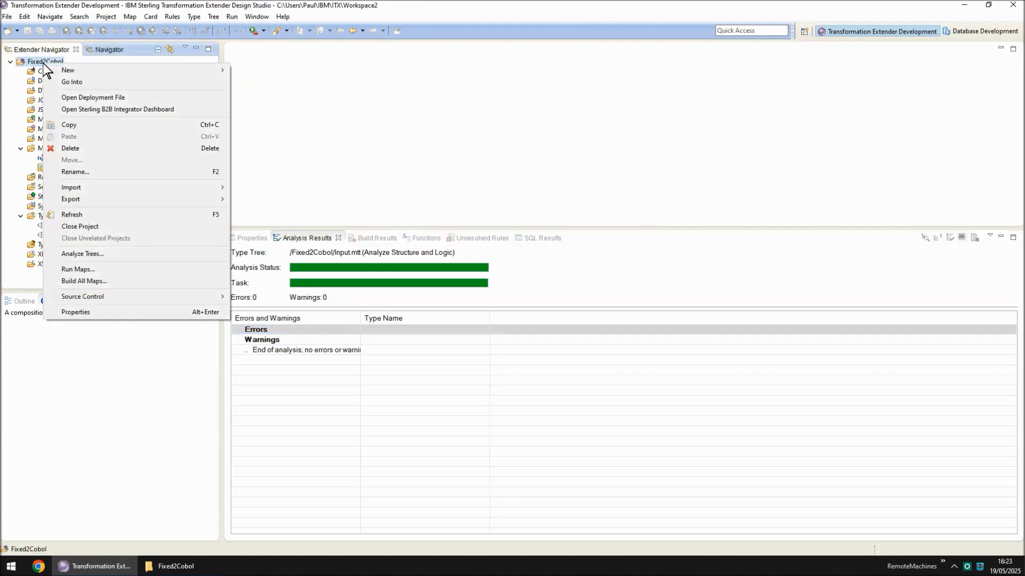
mouse_move(80, 70)
left_click(275, 132)
type("Examples")
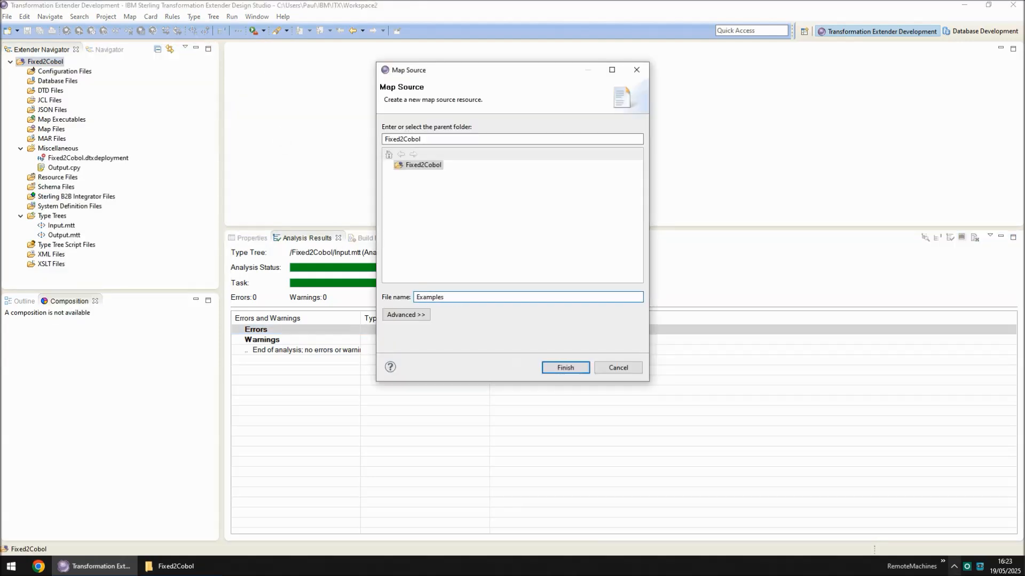
left_click(567, 371)
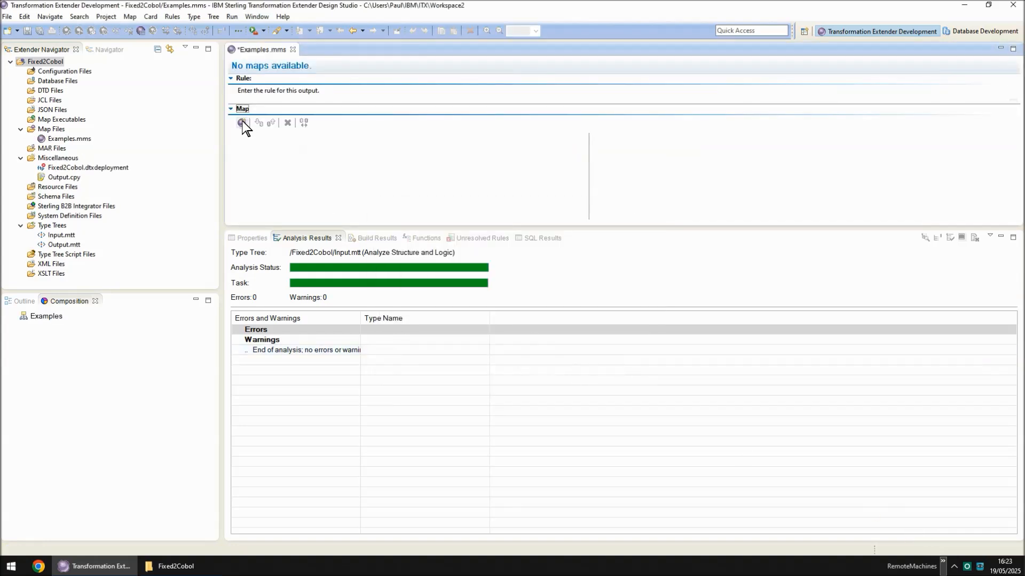
Add a new map named Example1 to the Examples map source
left_click(242, 122)
type("Example1")
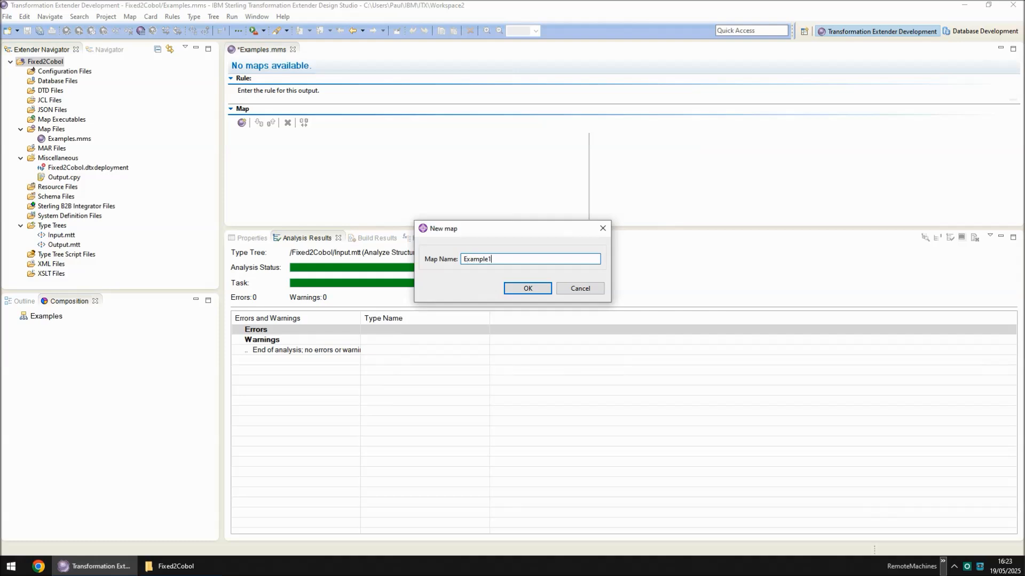
key("Return")
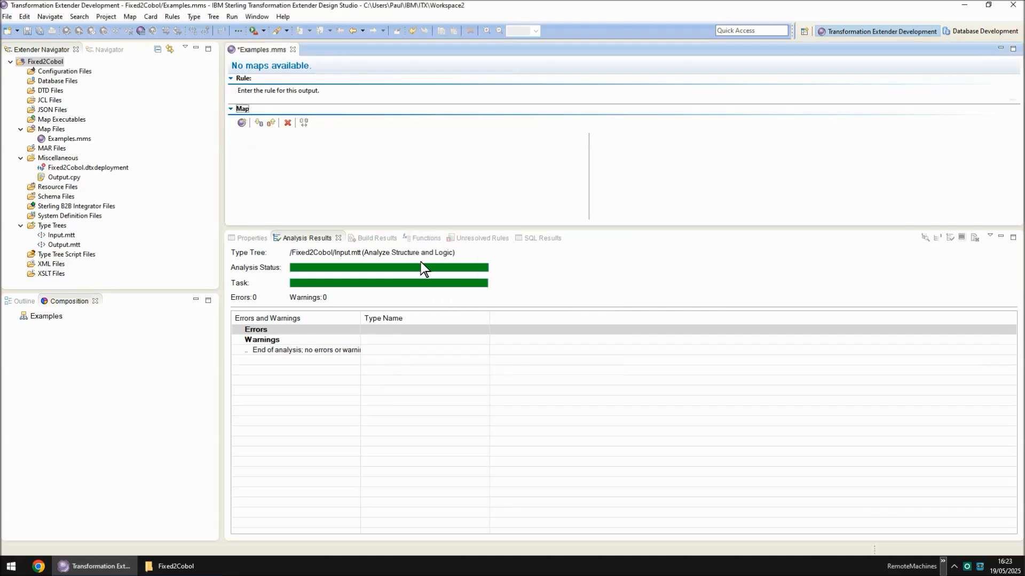
Start a new output card in the Example1 map named Out1, using the Input.mtt type tree
left_click(18, 300)
left_click(60, 329)
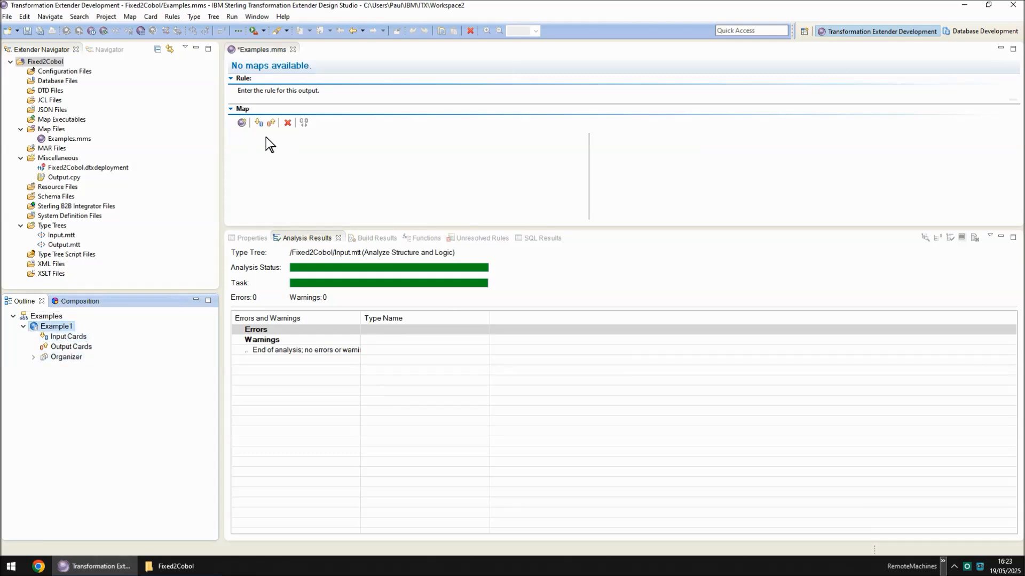
left_click(271, 123)
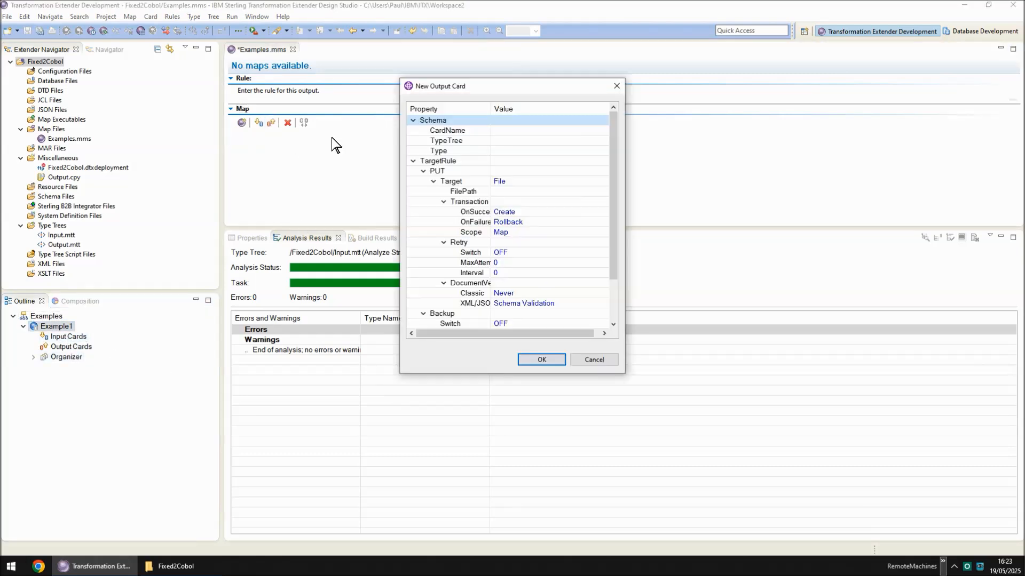
left_click(495, 130)
type("Out1")
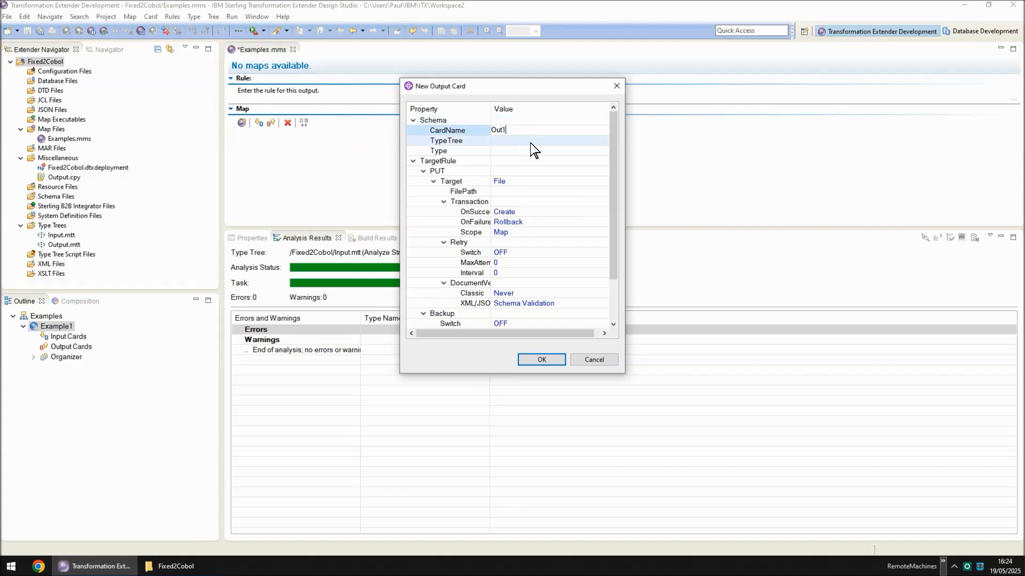
left_click(534, 140)
left_click(601, 141)
double_click(459, 89)
Set the Out1 card's type to File Root and its file path to Input.txt, and create the card
left_click(596, 150)
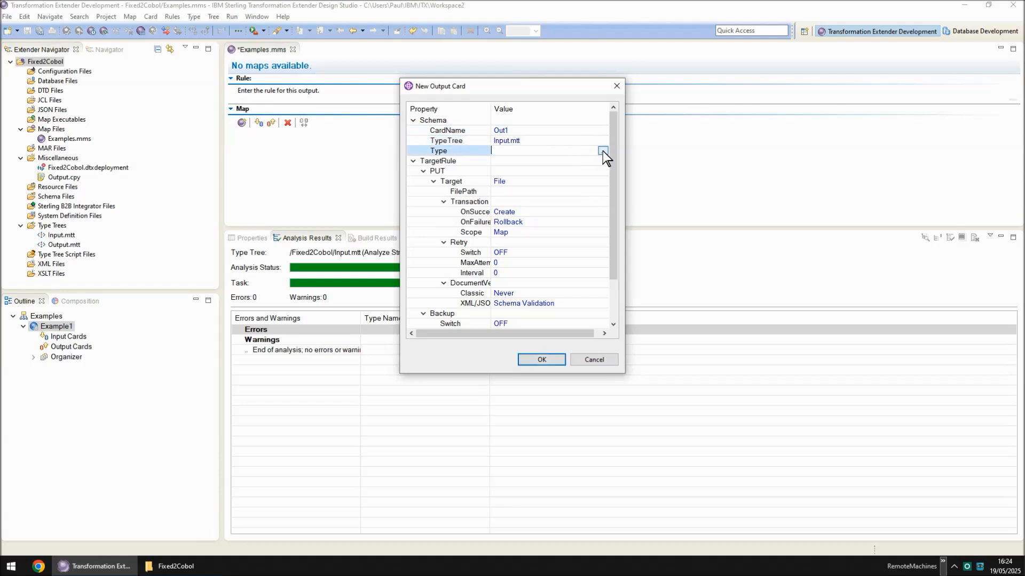
left_click(602, 151)
left_click(407, 186)
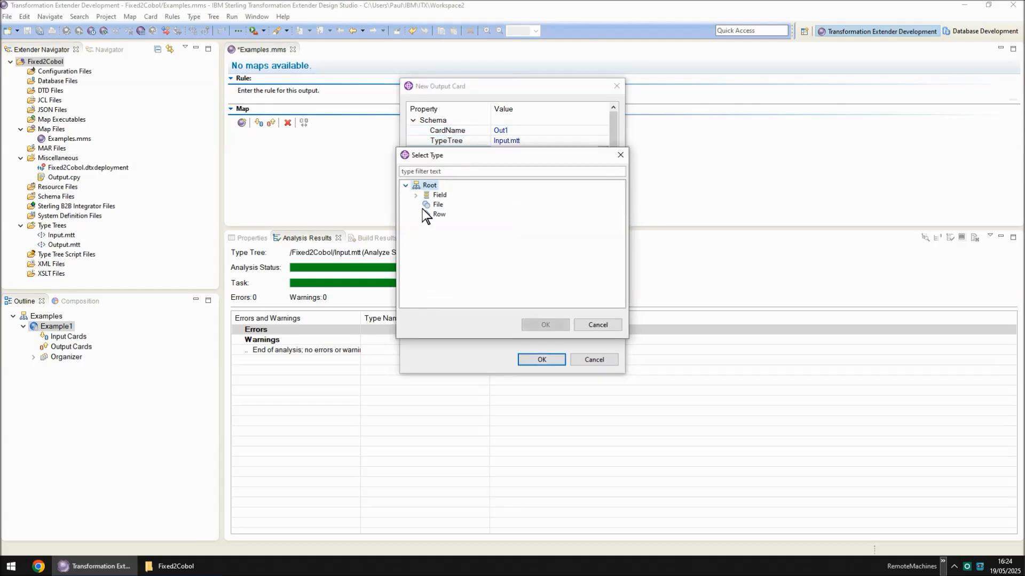
double_click(437, 204)
left_click(525, 192)
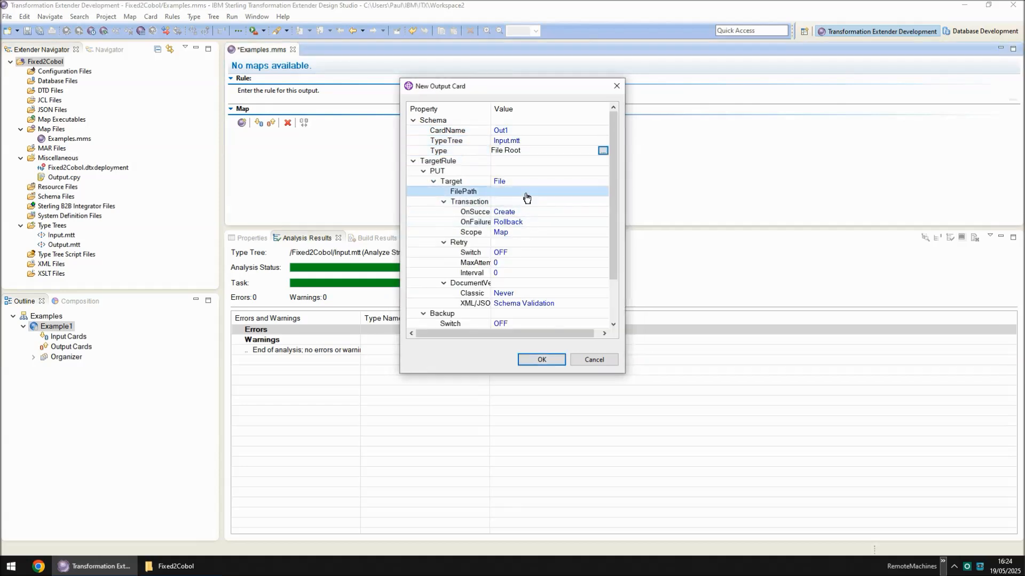
type("Inp")
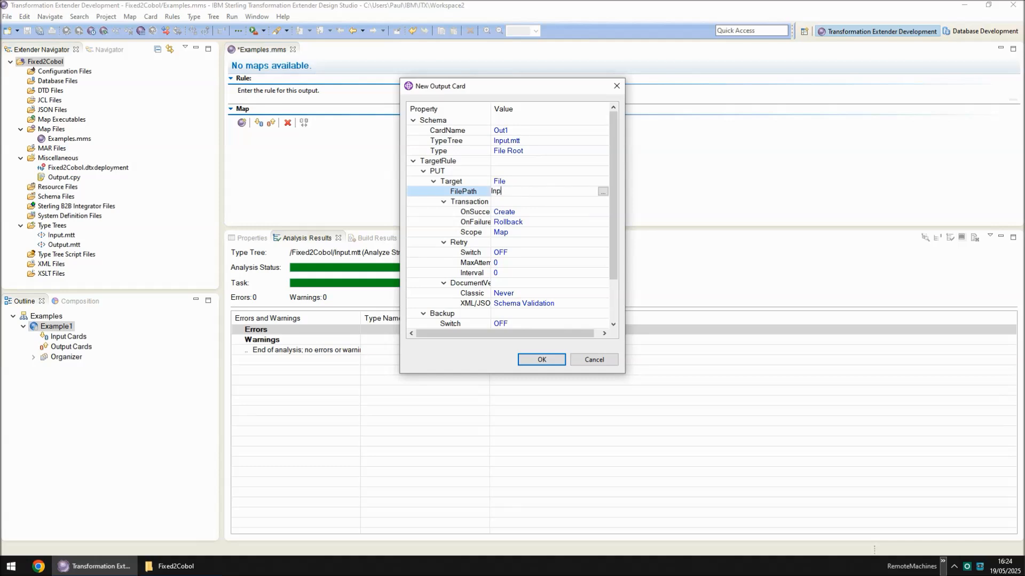
type("ut.txt")
left_click(541, 359)
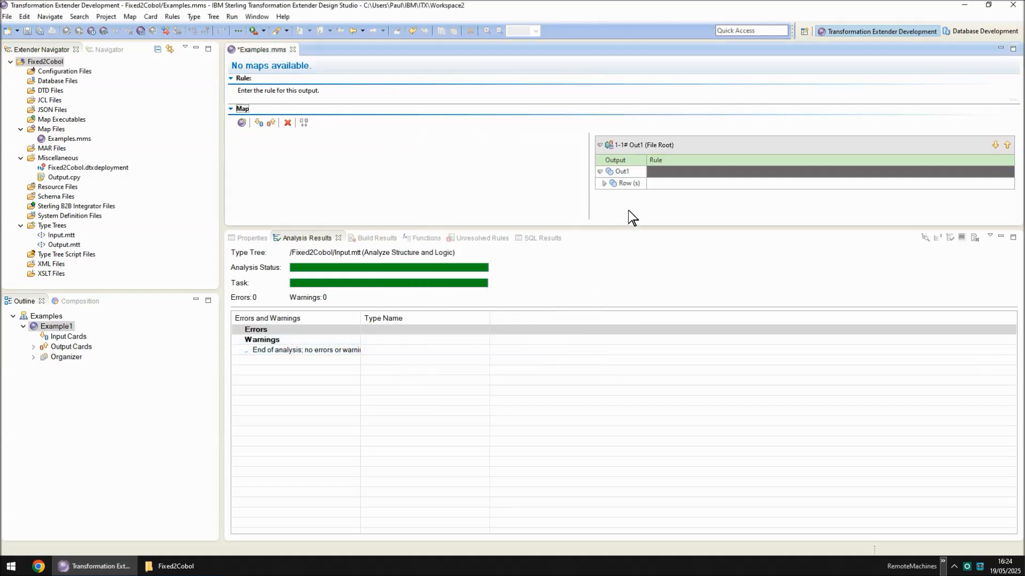
Set the rule for Row (s) in Out1 to NONE, and add an indexed Row to map its fields
right_click(671, 182)
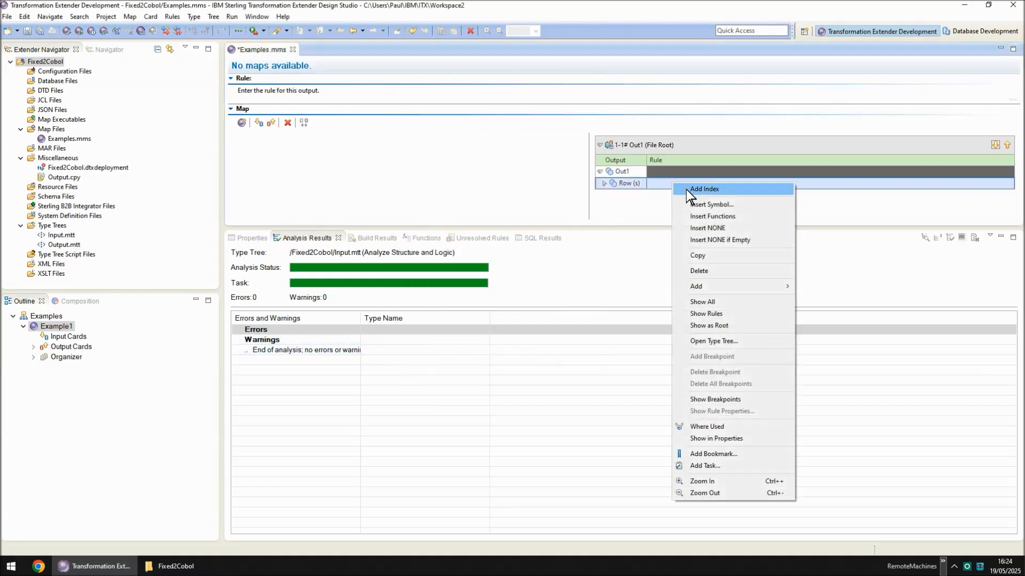
left_click(705, 224)
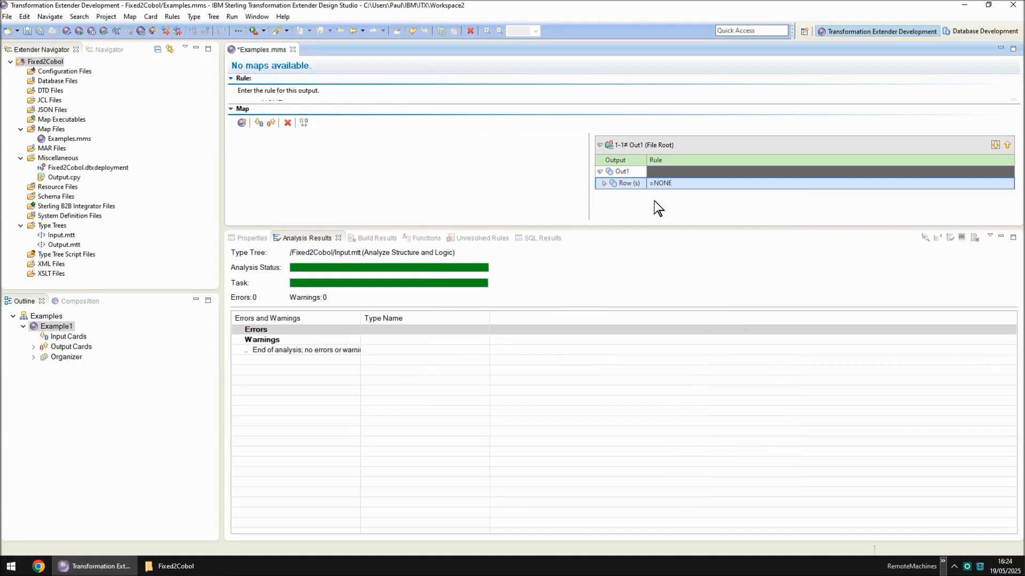
right_click(625, 182)
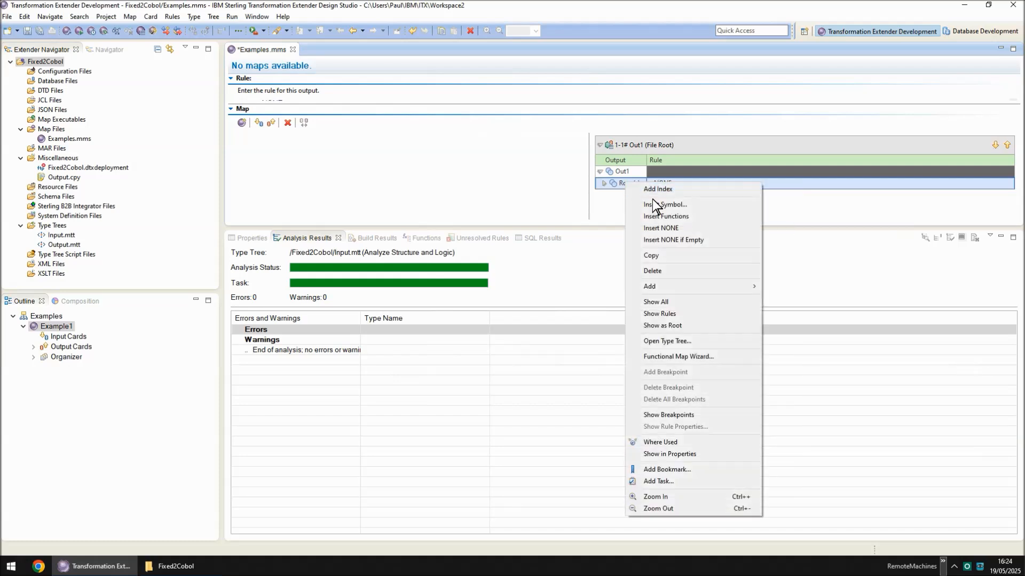
left_click(660, 191)
left_click(603, 183)
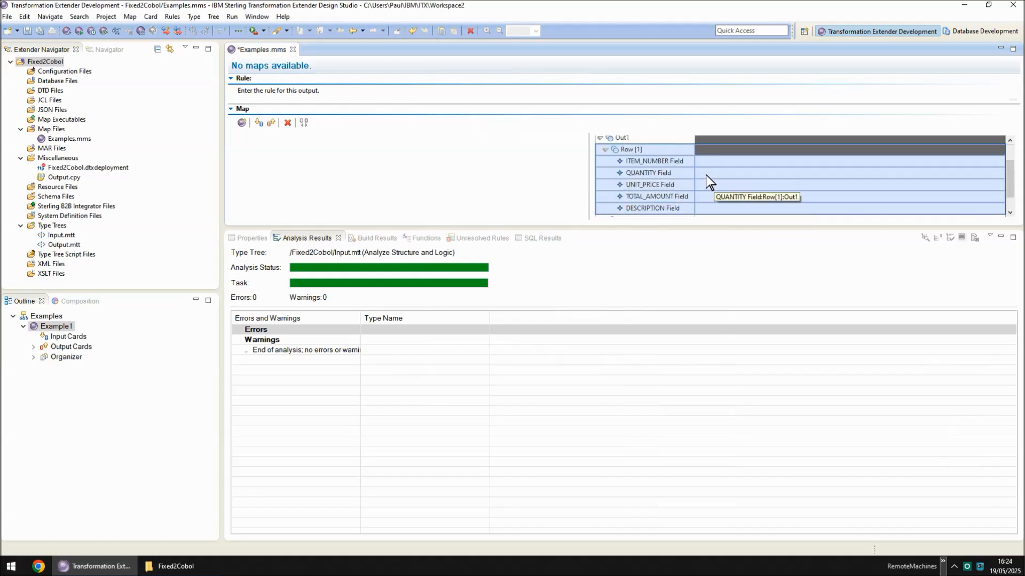
left_click(716, 165)
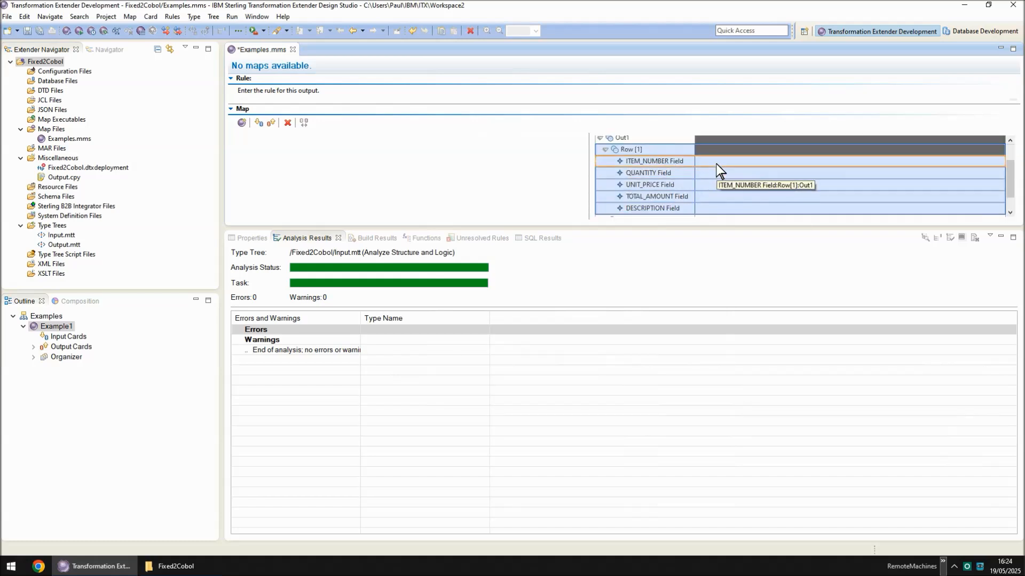
Review the properties of Out1, open its type tree, and select the File group with its component definition closed
left_click(648, 181)
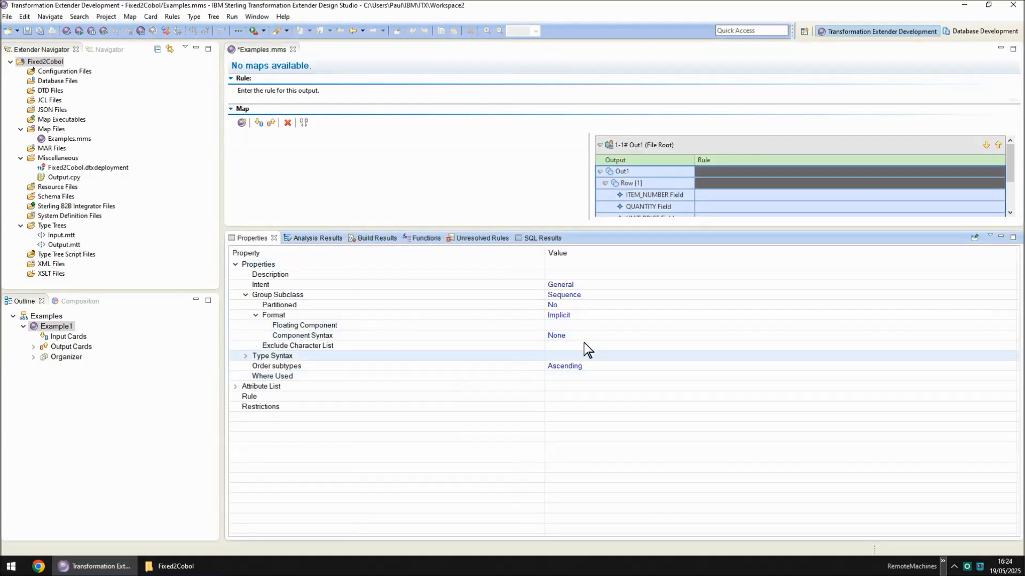
right_click(623, 171)
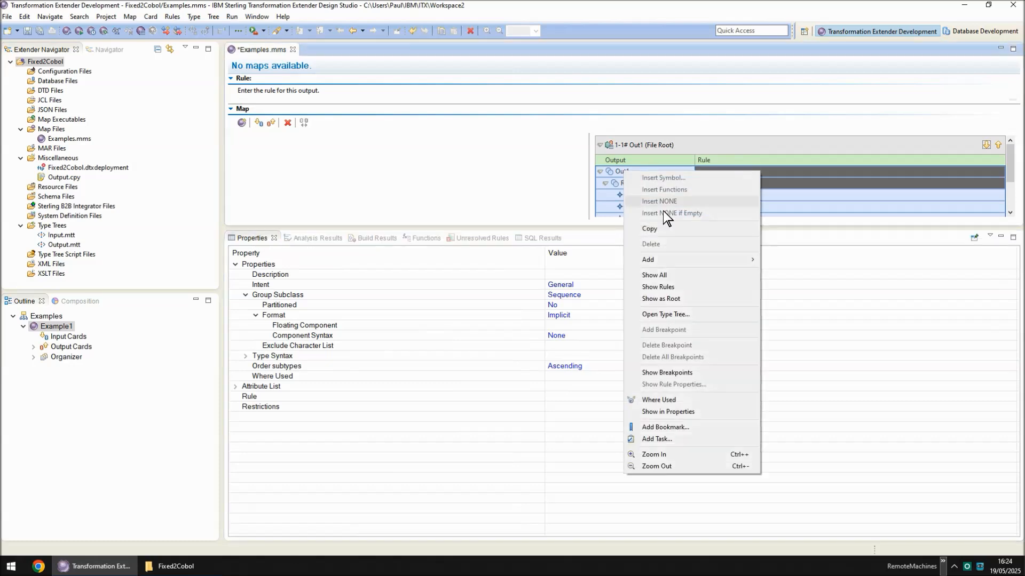
left_click(687, 316)
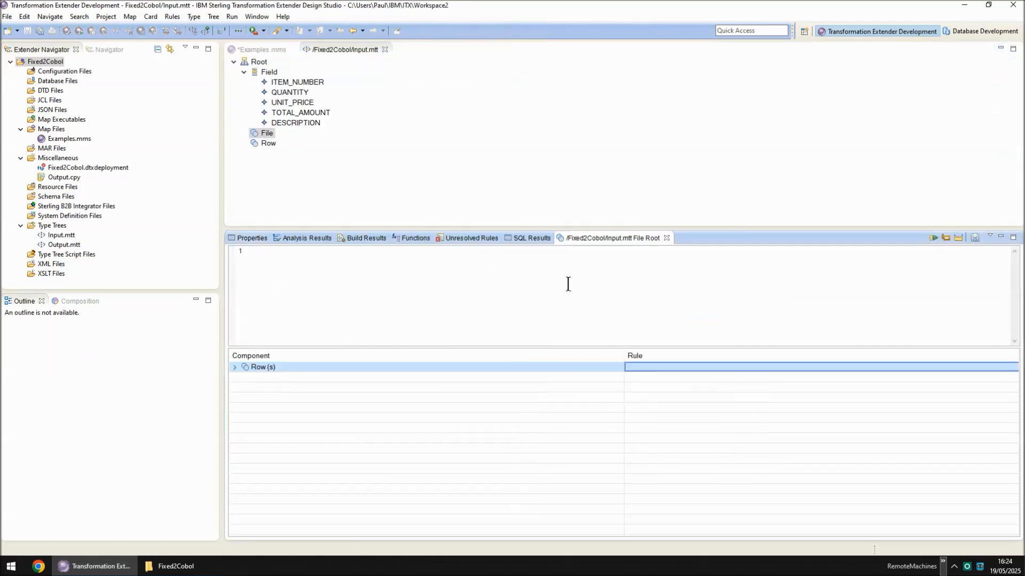
left_click(666, 238)
left_click(261, 134)
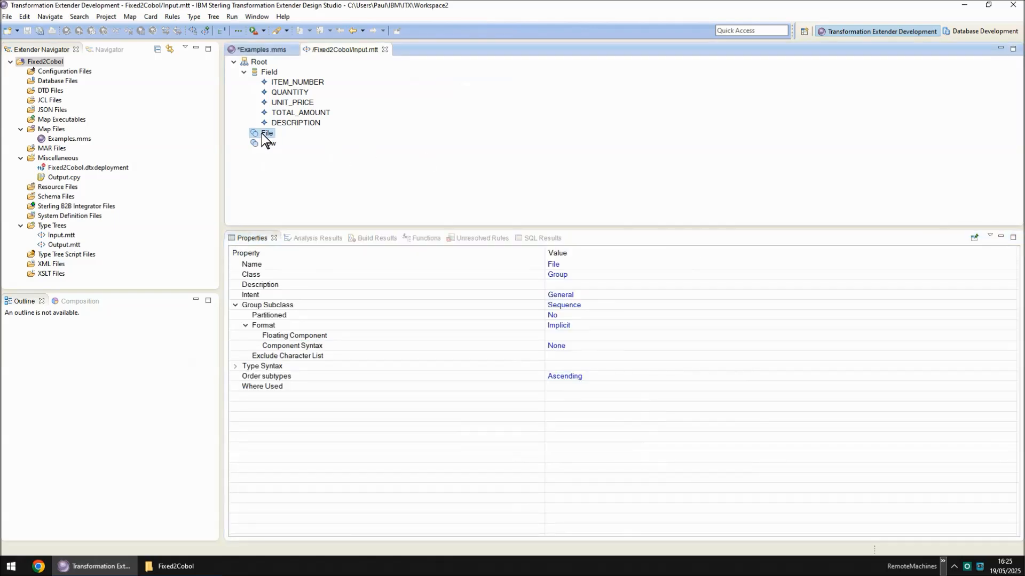
Set the File group's format to Explicit with Delimited component syntax
left_click(583, 325)
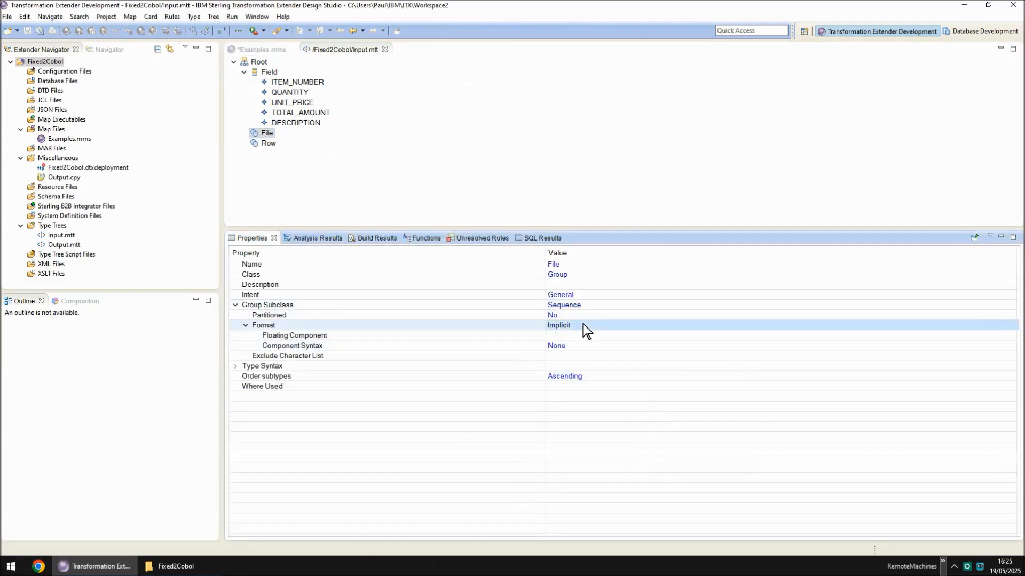
key("Down")
key("Return")
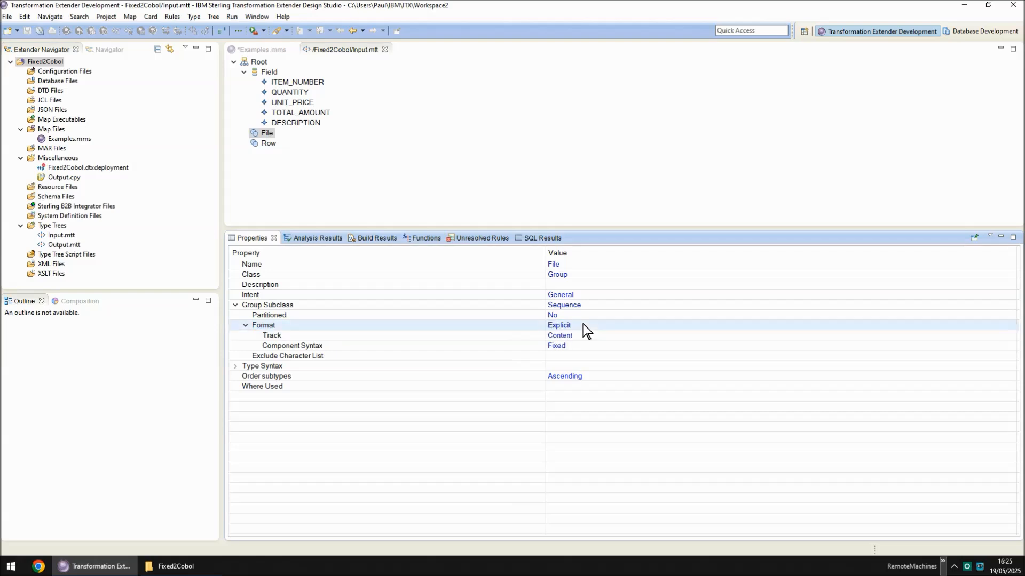
left_click(572, 346)
key("Down")
key("Return")
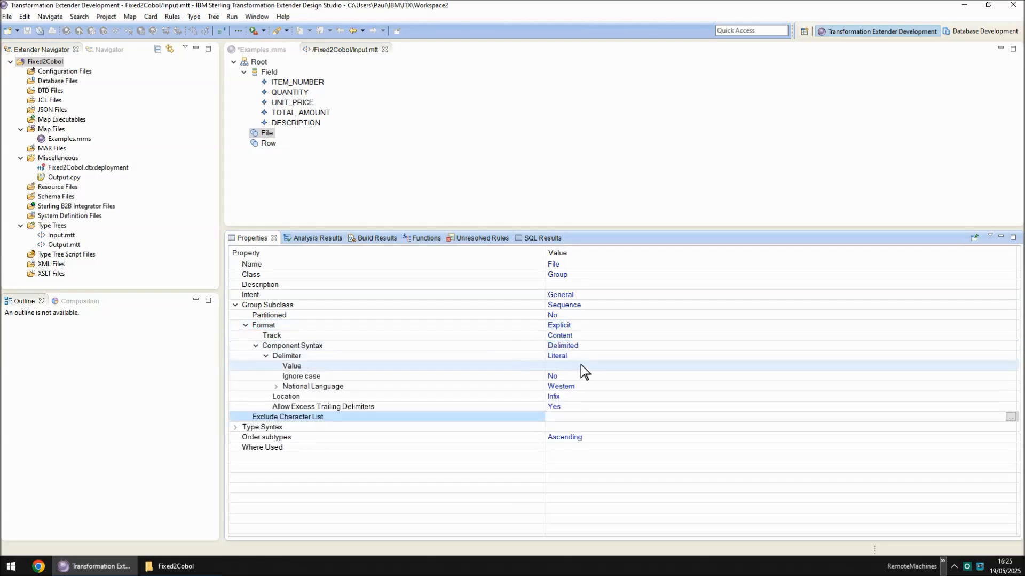
Set the File group's delimiter value to <NL> and its location to Postfix
left_click(575, 366)
type("<NL>")
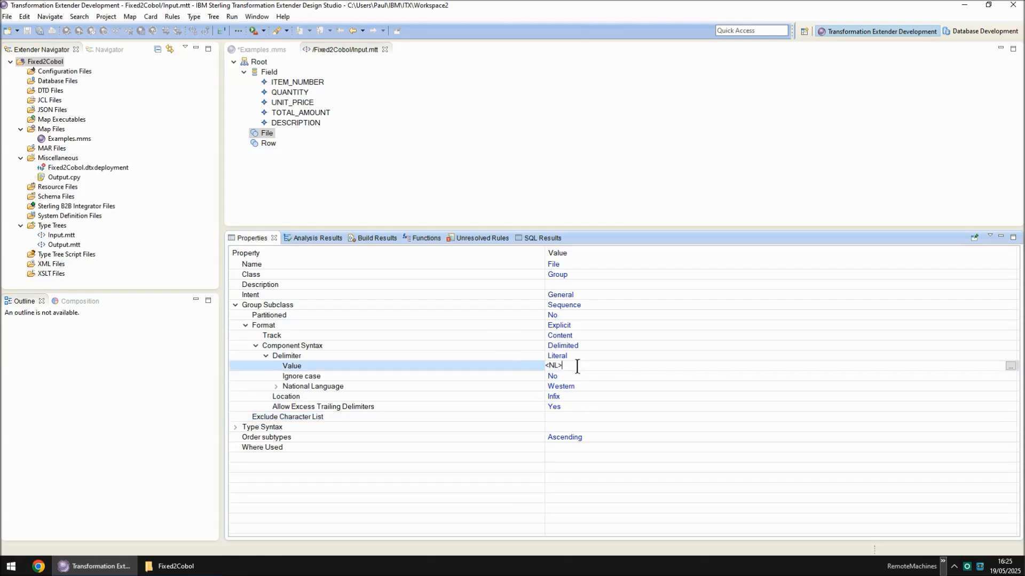
key("Return")
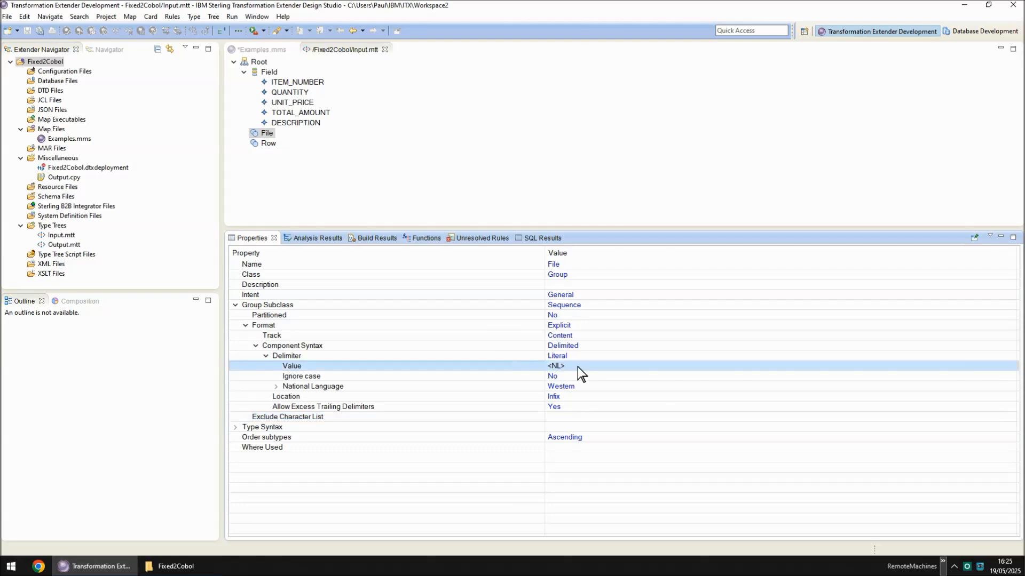
left_click(580, 399)
key("p")
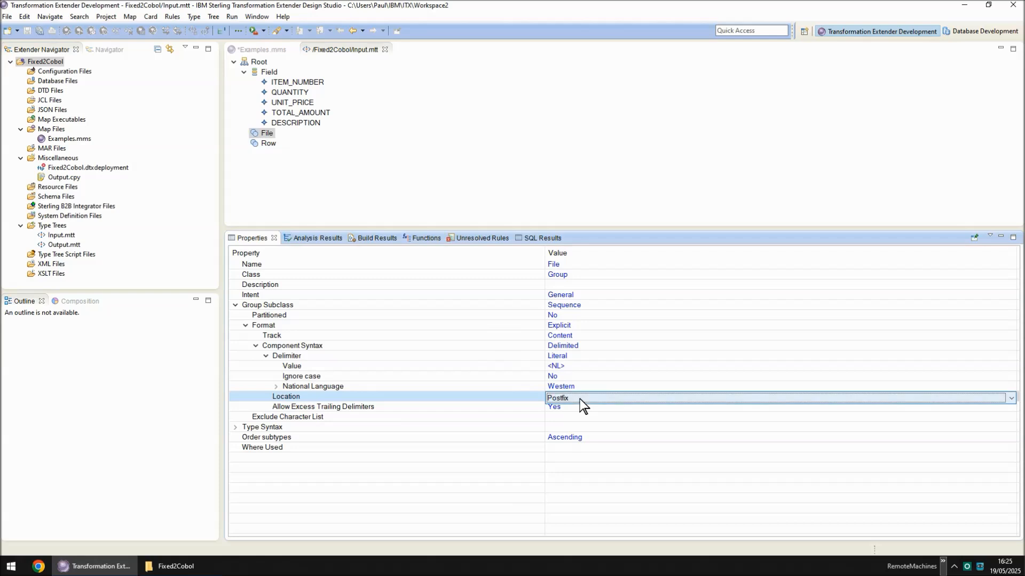
key("Return")
Analyze the structure and logic of the modified Input type tree, save it, and close it
left_click(272, 133)
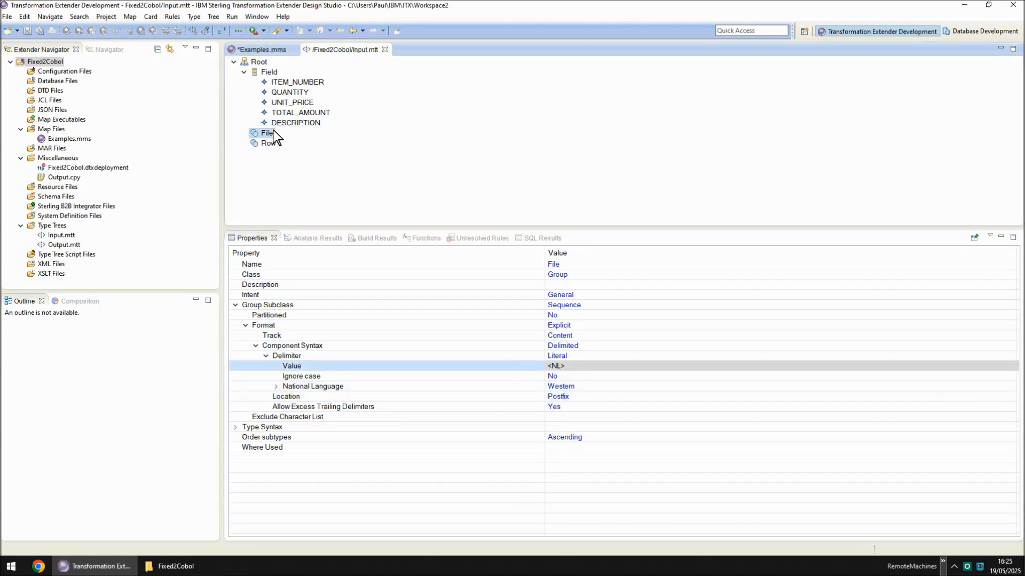
left_click(209, 16)
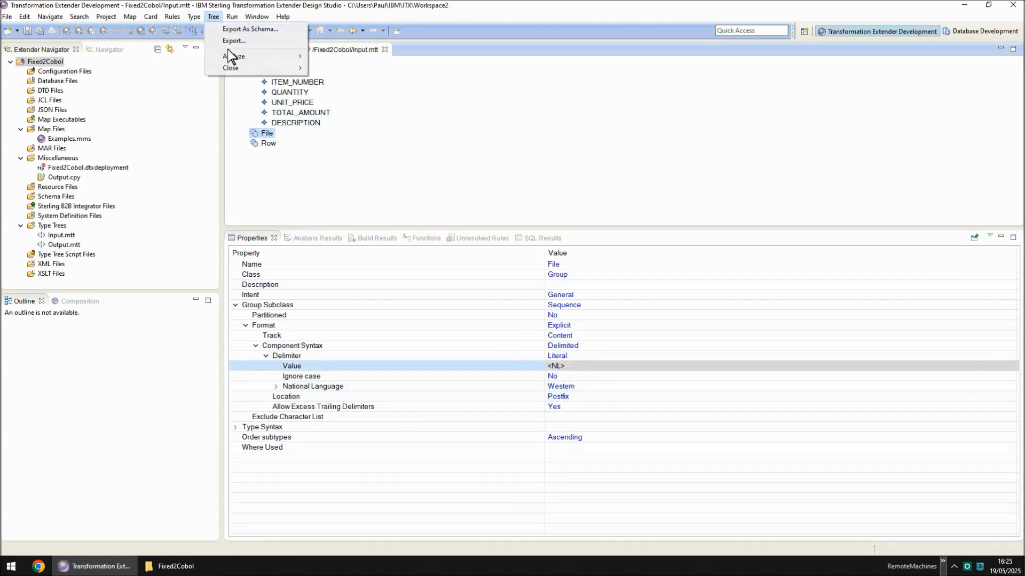
mouse_move(231, 55)
left_click(335, 57)
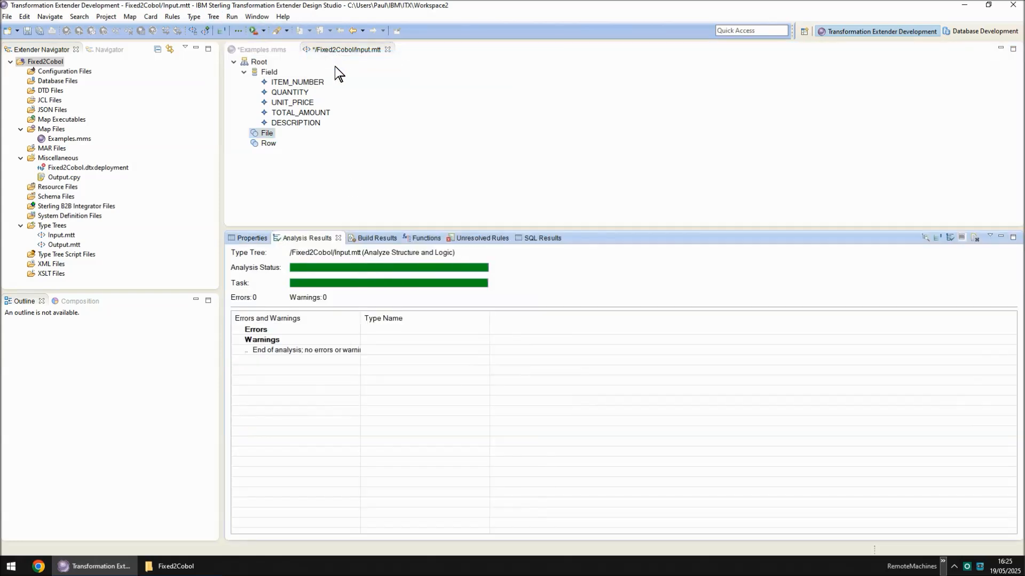
left_click(315, 114)
key("ctrl+s")
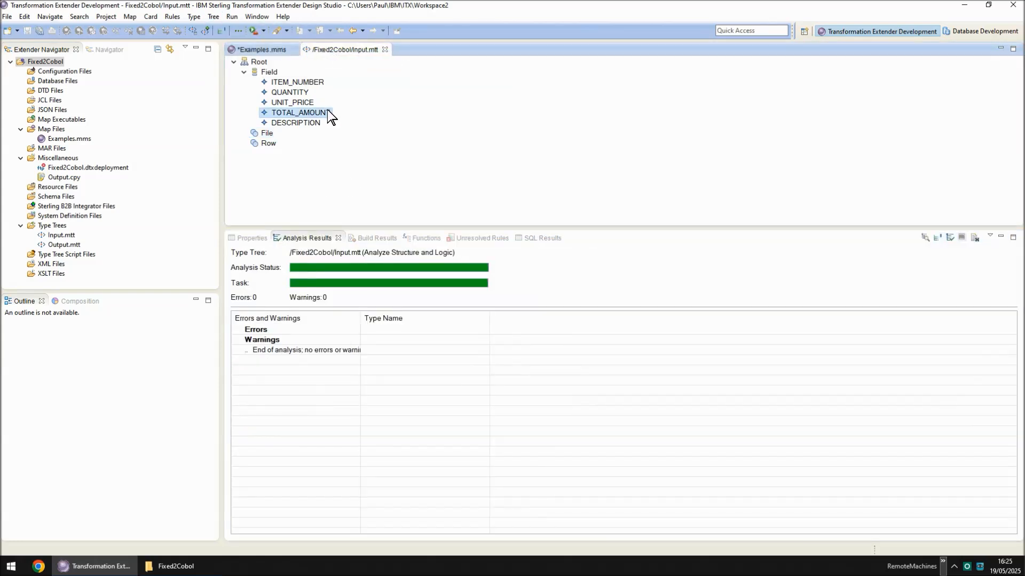
key("Return")
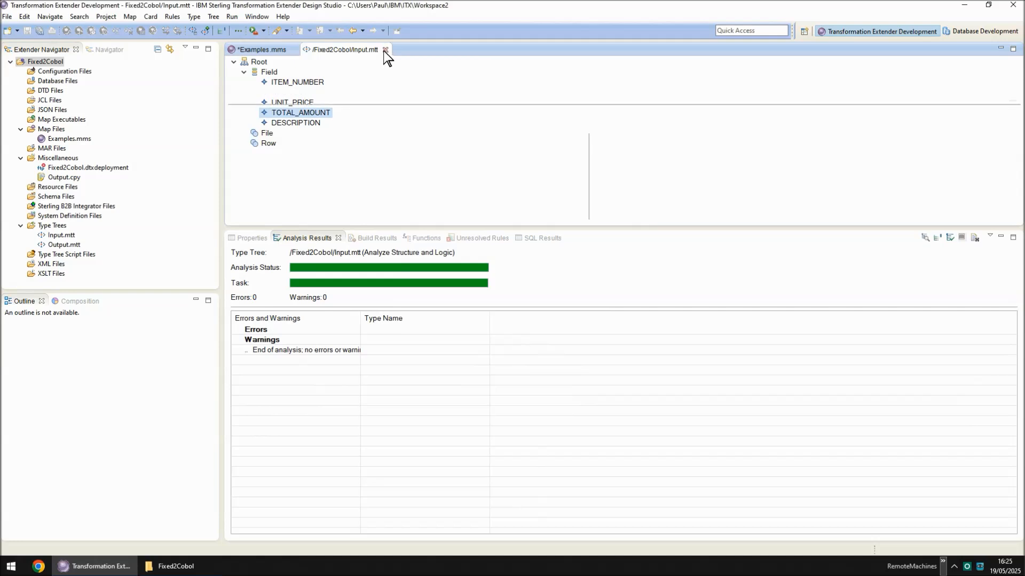
left_click(384, 49)
Add an index to Row in the Out1 card again and expand Row [1] to show its fields
left_click(619, 186)
right_click(626, 184)
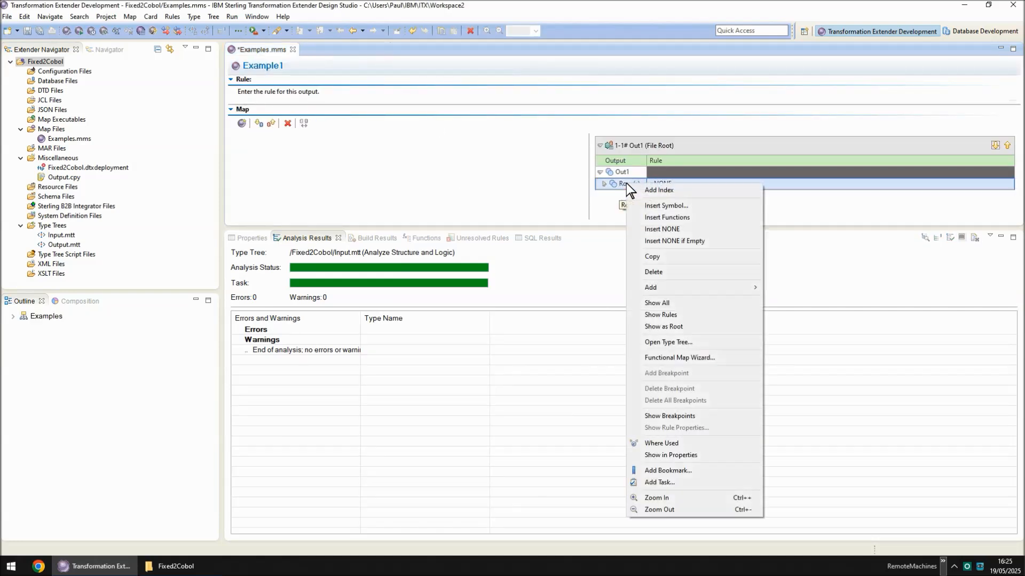
left_click(649, 191)
left_click(605, 185)
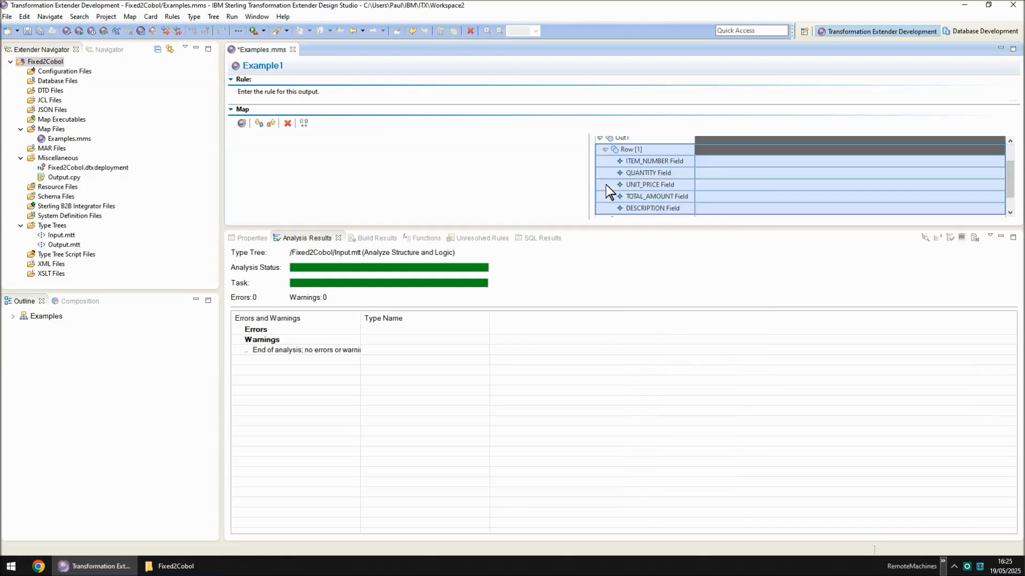
Enlarge the map editing area, and enter the Row [1] rules ="1" for ITEM_NUMBER and =10 for QUANTITY
left_click(716, 161)
left_click_drag(428, 228, 415, 399)
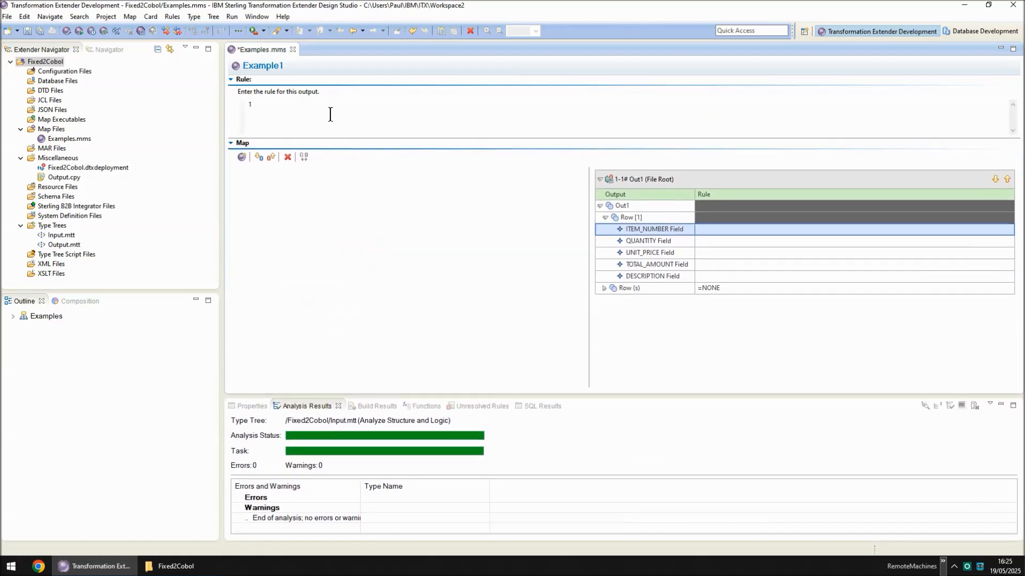
type("=\"1\"")
key("Return")
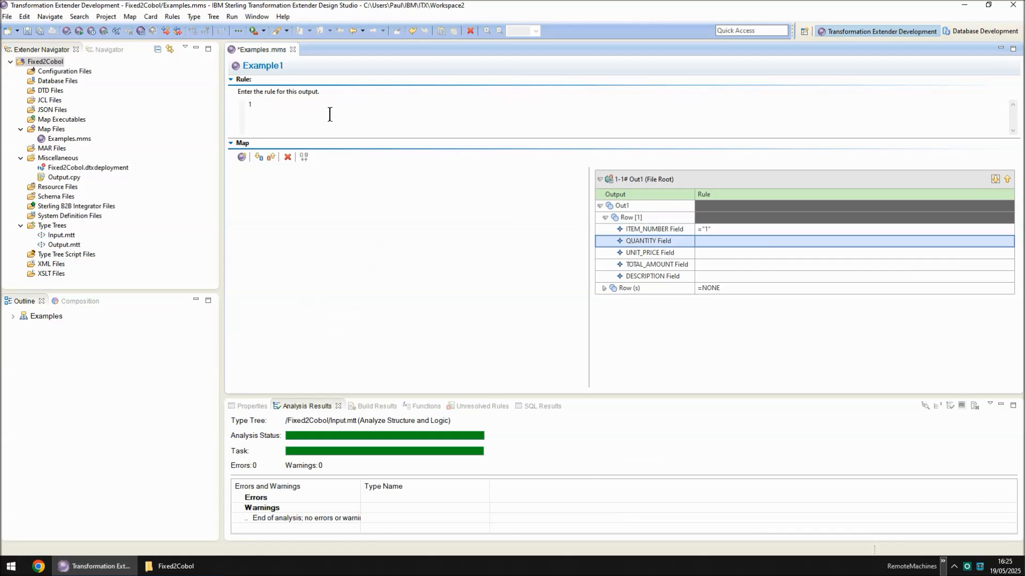
type("=10")
key("Return")
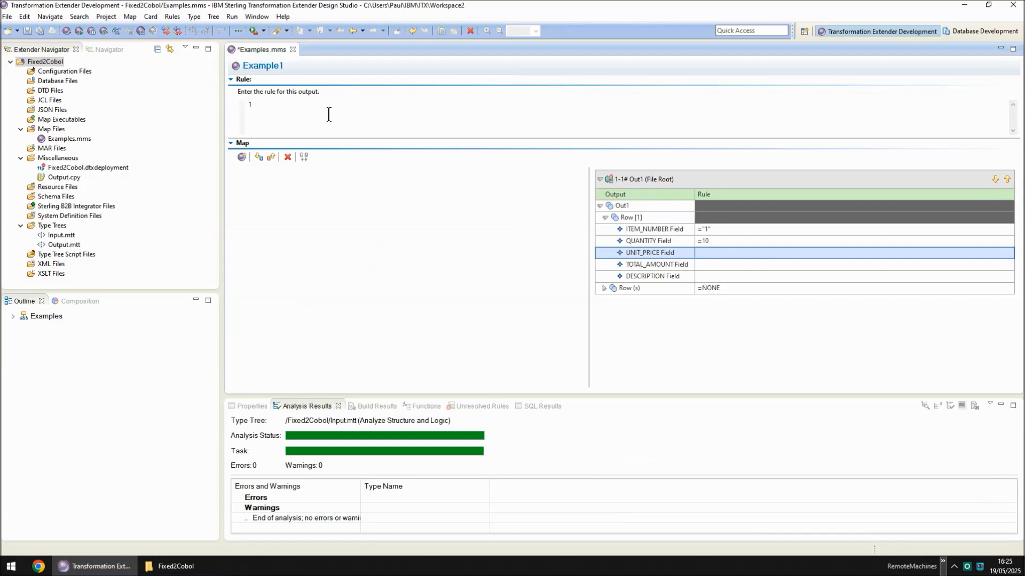
Enter the Row [1] rules =9.99 for UNIT_PRICE, =99.90 for TOTAL_AMOUNT and ="Widgets" for DESCRIPTION
type("=9.99")
key("Return")
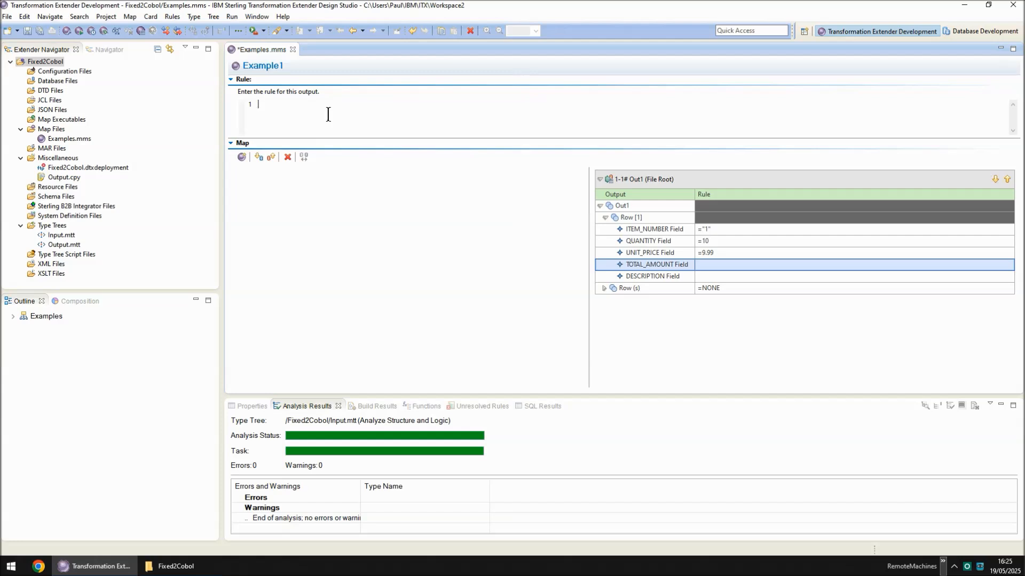
type("=99.90")
key("Return")
type("=\"")
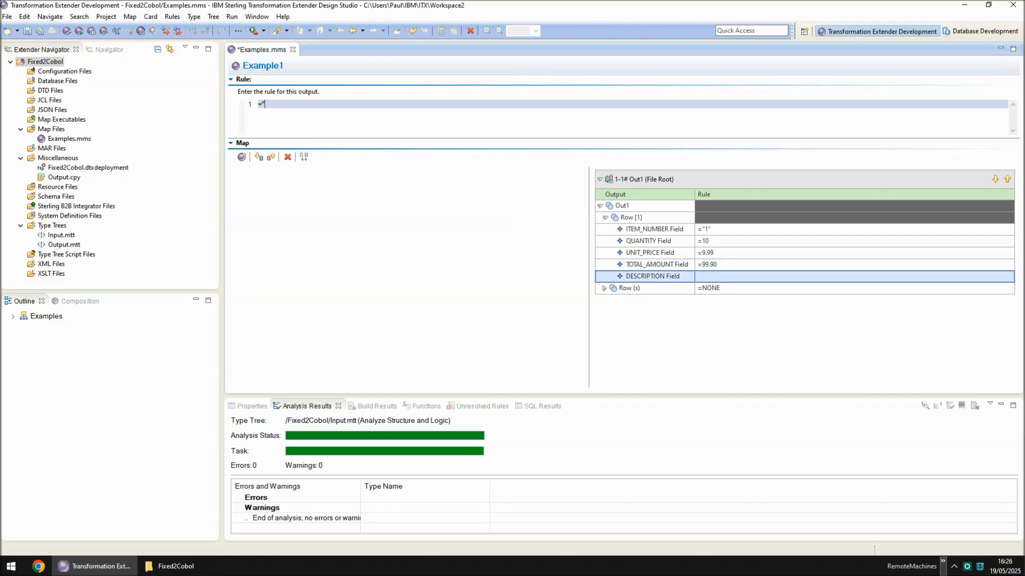
type("Widgets\"")
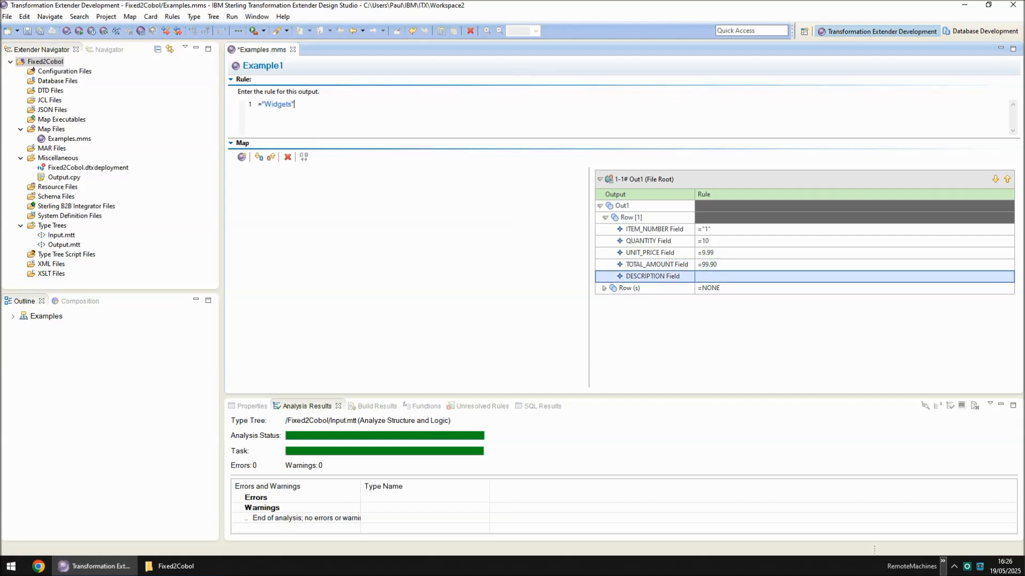
key("Return")
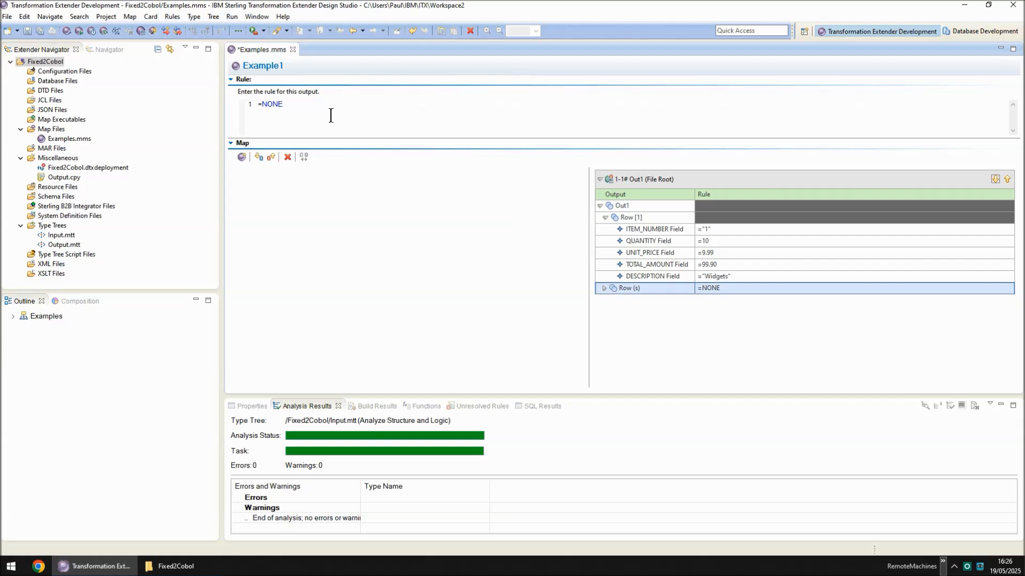
Save, build and run Example1, and open the generated Input.txt side by side with the map
key("ctrl+s")
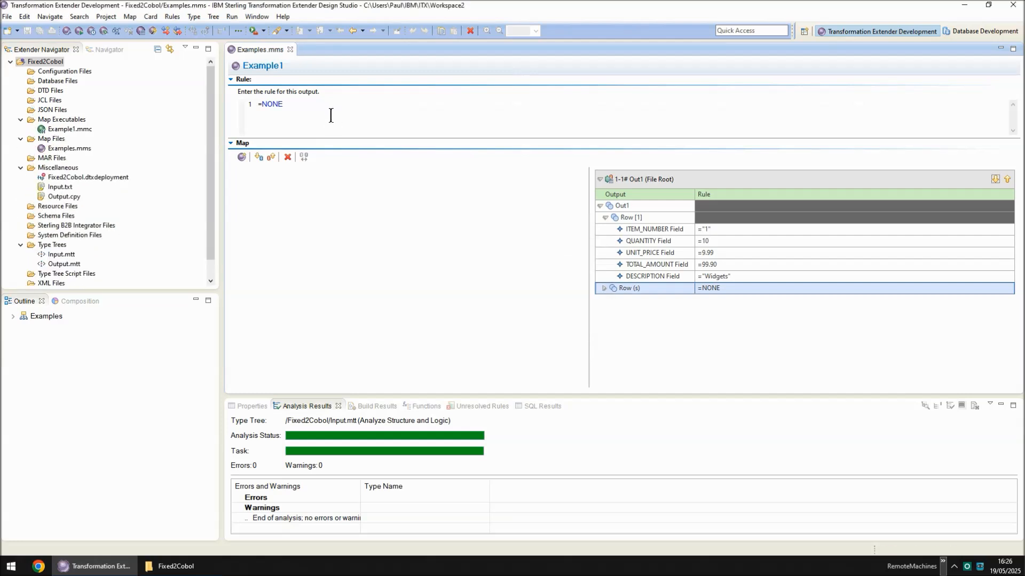
double_click(59, 187)
left_click_drag(325, 49, 893, 235)
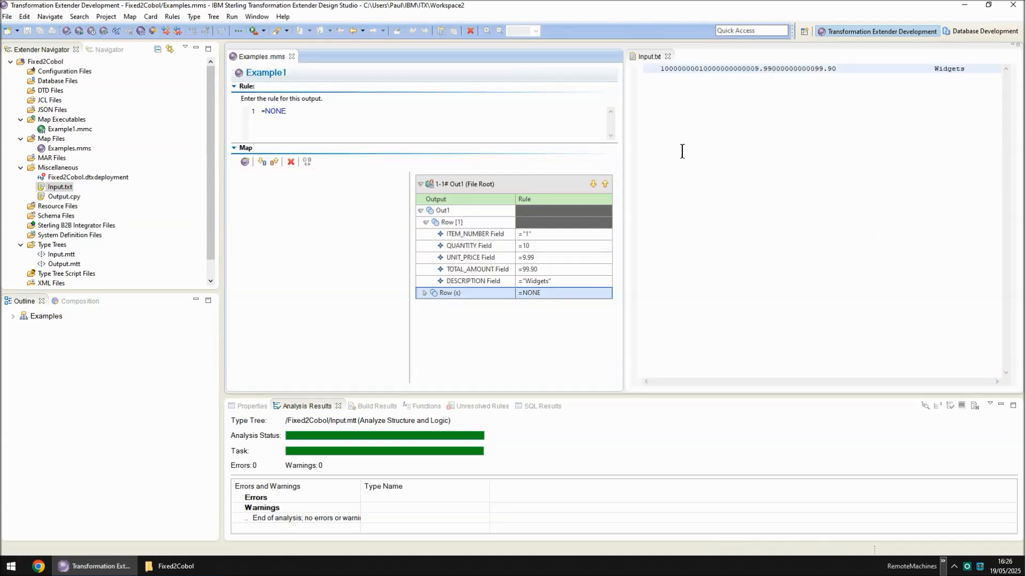
Examine the fixed-length fields of the record in Input.txt, from the padded item number through to the description
triple_click(664, 73)
left_click(663, 68)
left_click_drag(663, 68, 633, 65)
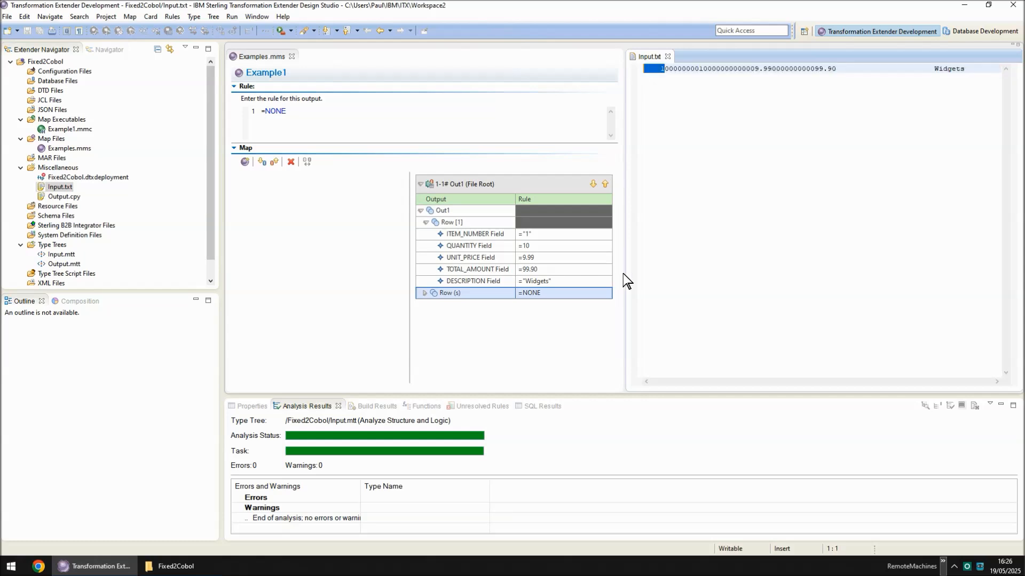
left_click_drag(665, 69, 708, 70)
left_click_drag(708, 71, 835, 71)
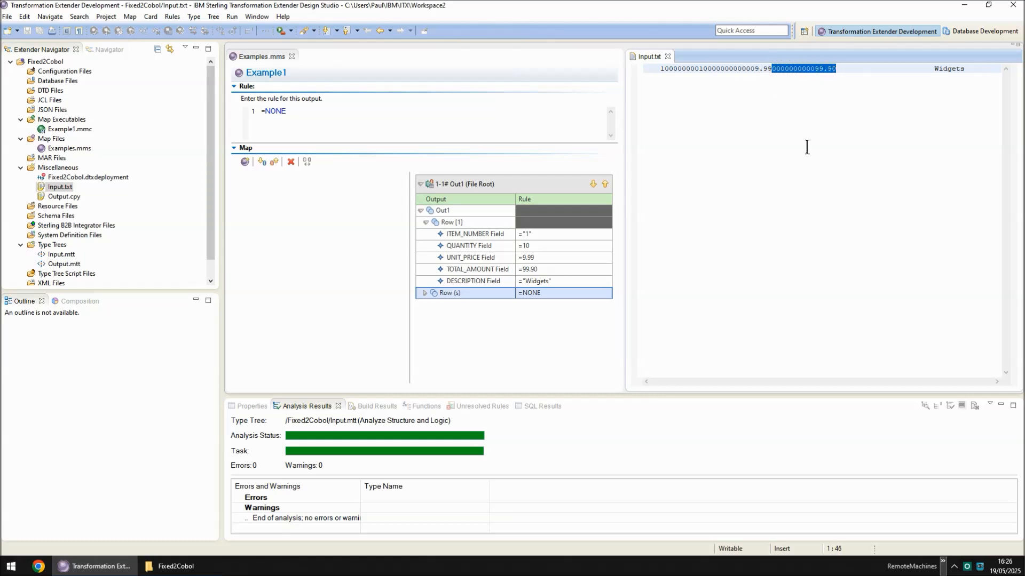
left_click(838, 76)
left_click_drag(962, 69, 933, 65)
key("ctrl+z")
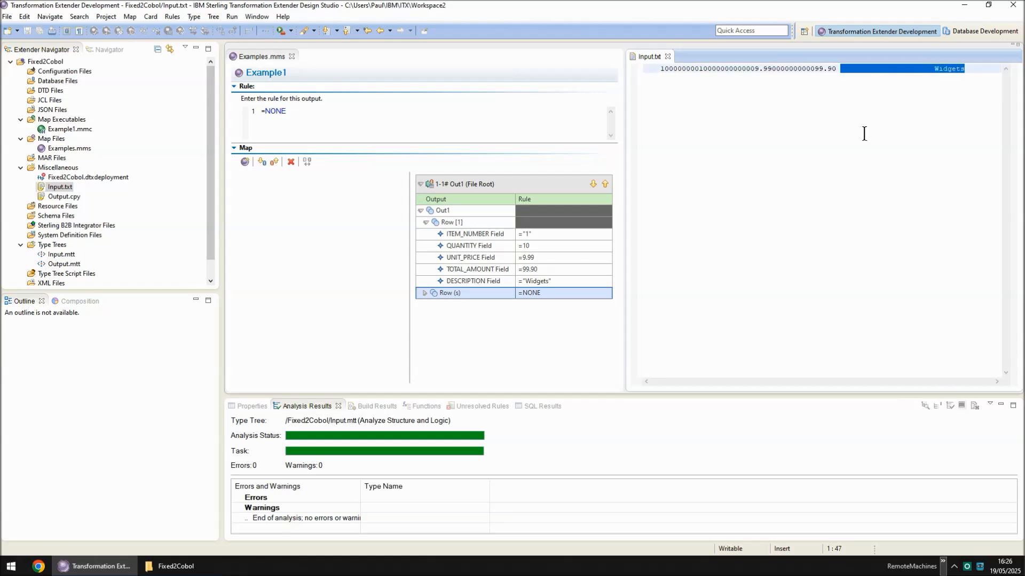
left_click(882, 159)
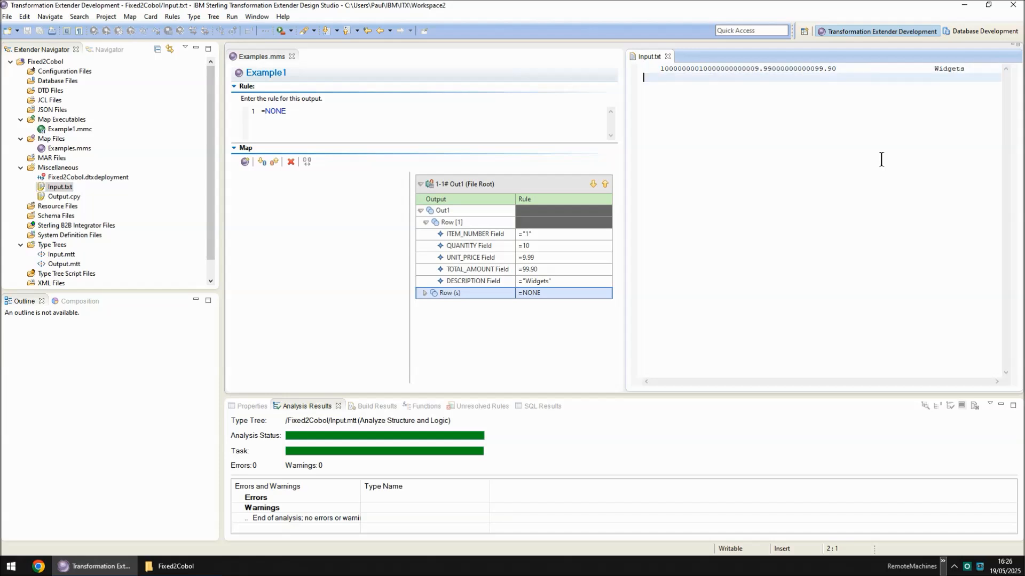
Duplicate the record in Input.txt to make three records, and remove the extra indentation around the last one
key("ctrl+a")
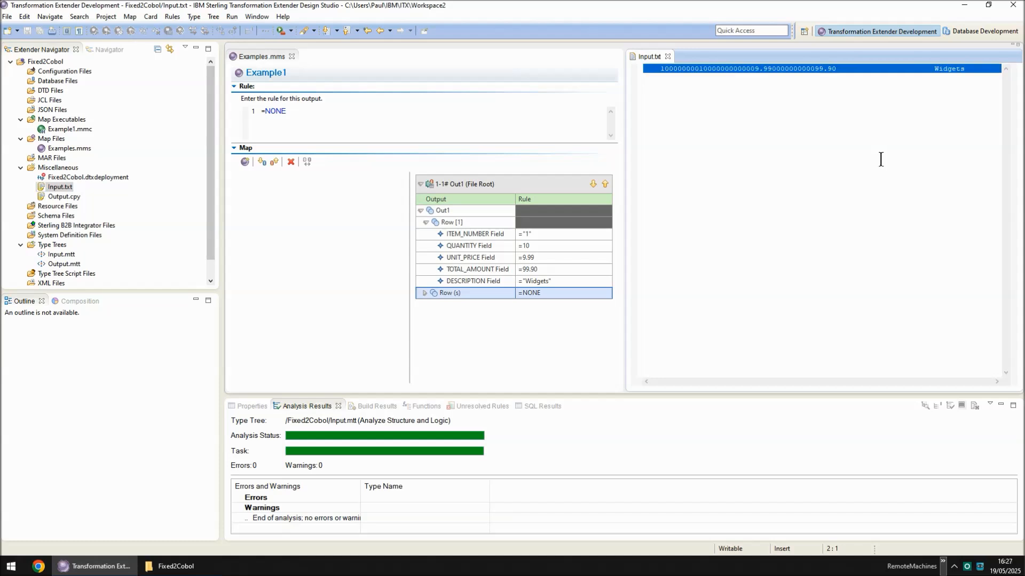
key("ctrl+c")
key("ctrl+v")
key("ctrl+v")
key("ctrl+v")
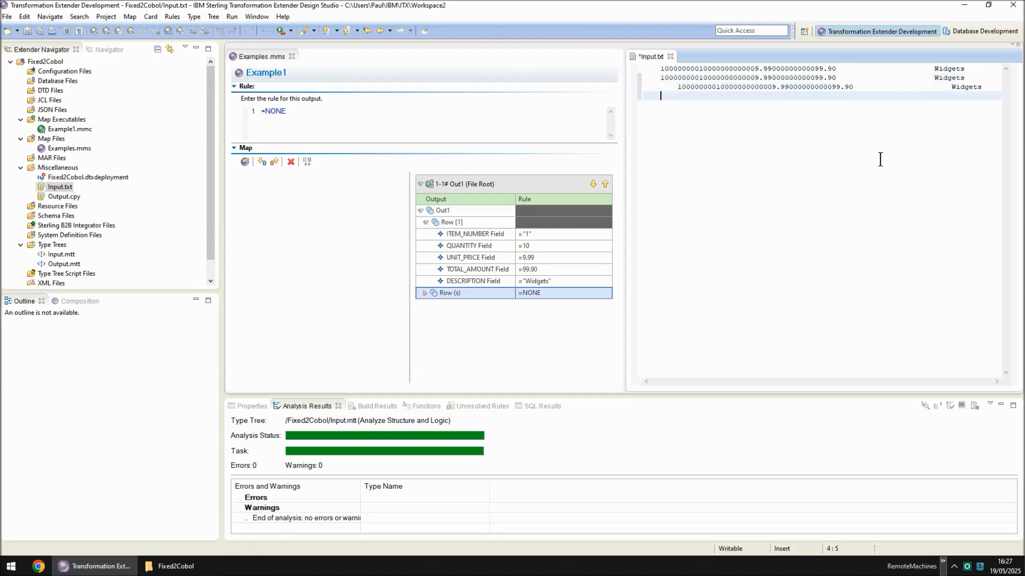
key("BackSpace")
key("BackSpace")
key("BackSpace")
key("BackSpace")
key("Up")
key("Delete")
key("Delete")
key("Delete")
key("Delete")
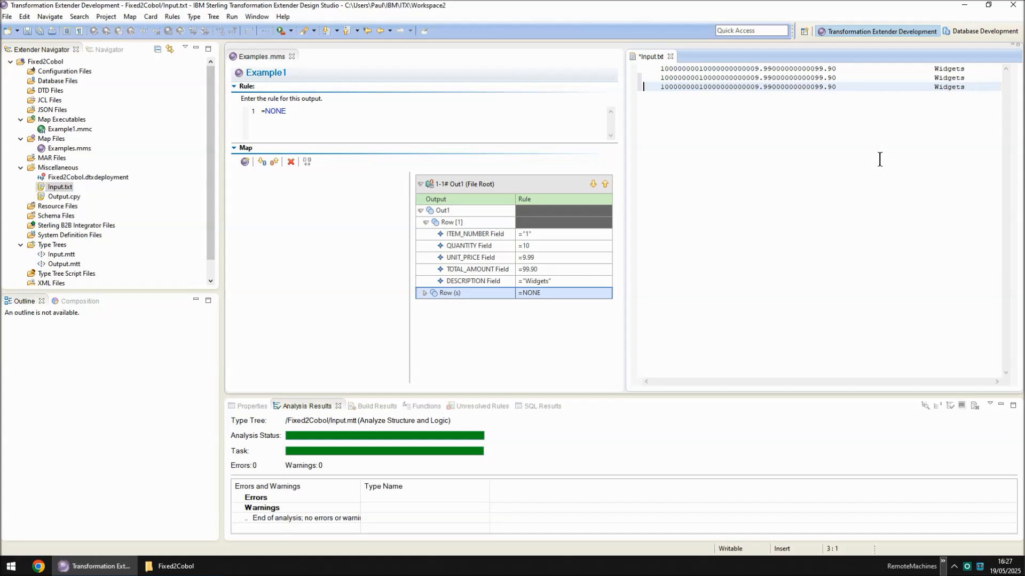
Set the item numbers of the second and third records in Input.txt to 2 and 3
left_click(662, 78)
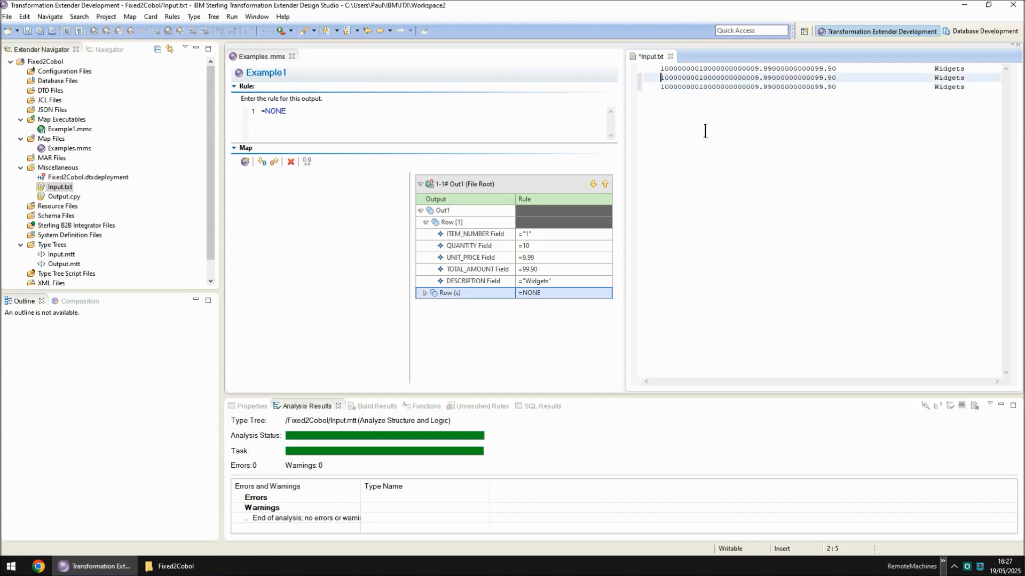
key("Delete")
type("2")
key("Down")
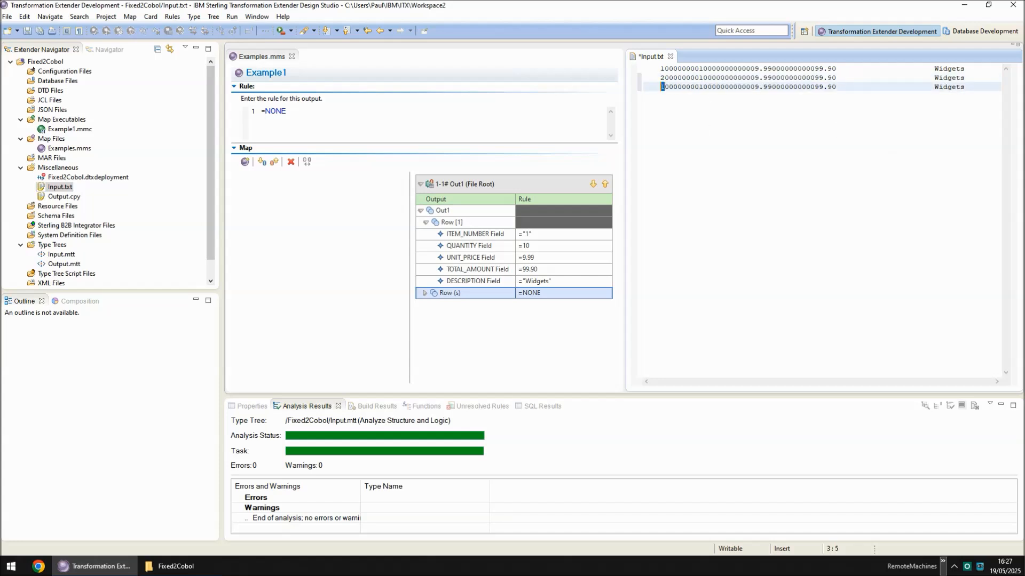
type("3")
Set the second record's quantity to 100, keeping the field's zero-padded width
key("Right")
key("Right")
key("Right")
key("Right")
key("Right")
key("Right")
key("Up")
key("Left")
key("Left")
key("shift+Right")
type("1")
key("shift+Right")
type("0")
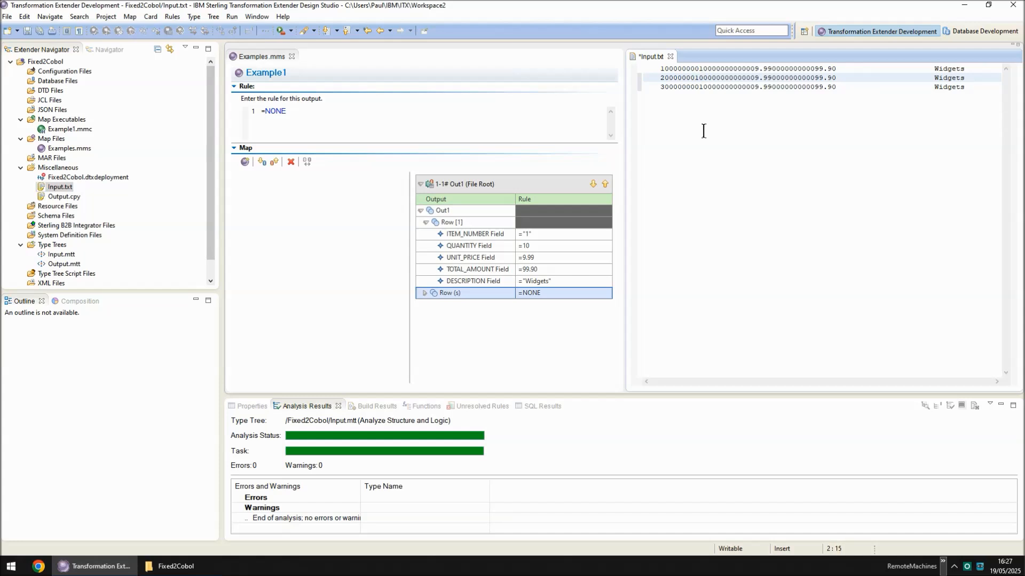
Set the second record's unit price to 1.99 and its total amount to 199.00, keeping the field widths
key("Right")
key("Right")
key("Right")
key("Right")
key("Right")
key("Right")
key("Right")
key("Right")
key("Right")
key("Right")
key("Right")
key("Right")
key("Right")
key("Right")
key("Left")
key("shift+Left")
type("1")
key("Right")
key("Right")
key("Right")
key("Right")
key("Right")
key("Right")
key("Right")
key("Right")
key("Right")
key("Right")
key("Right")
key("shift+Right")
type("1")
key("Right")
key("Right")
key("Right")
key("Right")
key("Right")
key("shift+Left")
type("0")
Replace the second record's description with Whotsits and remove a padding space to keep the fixed width
key("ctrl+shift+Left")
type("Whotsits")
left_click(923, 77)
key("BackSpace")
Set the third record's quantity to 1000, its unit price to 4.00 and its total amount to 4000.00
left_click(699, 87)
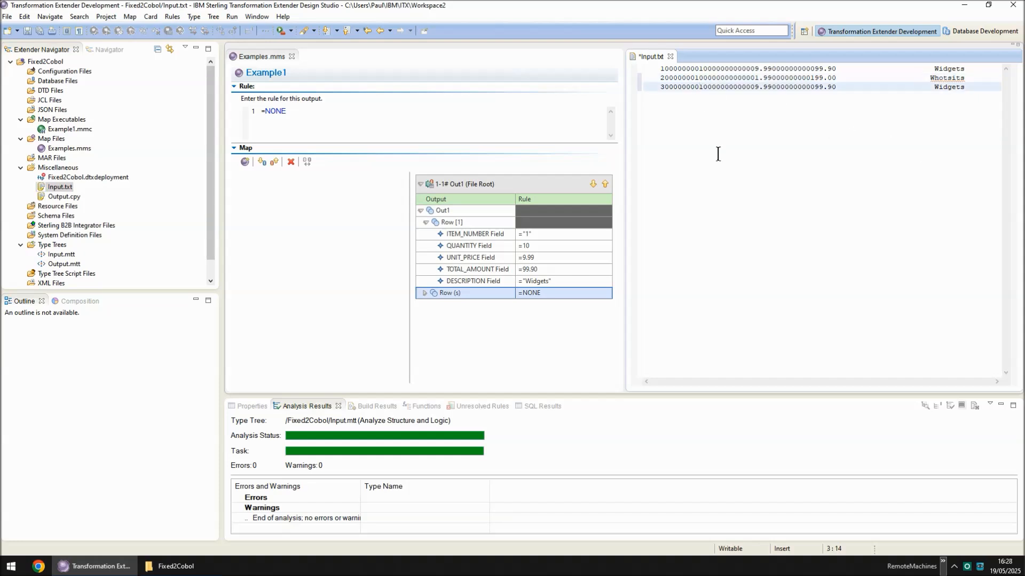
key("shift+Right")
type("1")
key("shift+Left")
type("0")
key("ctrl+Right")
key("shift+Right")
type("4")
key("shift+Right")
key("shift+Right")
type("00")
key("shift+Right")
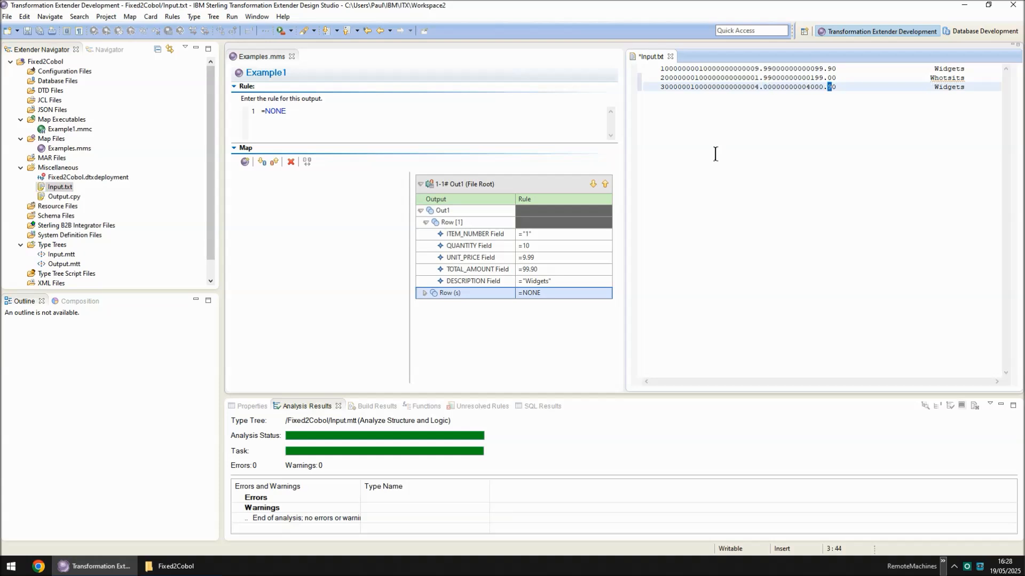
type("0")
Replace the third record's description with Thingumys, trim two padding spaces to keep the fixed width, and save Input.txt
key("Right")
key("Right")
key("Right")
key("Right")
key("Right")
key("Right")
key("Right")
key("Right")
key("Right")
key("Right")
key("Right")
key("Right")
key("Right")
key("Right")
key("Right")
key("Right")
key("Right")
key("Right")
key("Right")
key("Right")
key("shift+Left")
key("shift+Left")
key("shift+Left")
key("shift+Left")
key("shift+Left")
key("shift+Left")
key("shift+Left")
type("Thingumys")
key("Left")
key("Left")
key("Left")
key("Left")
key("BackSpace")
key("BackSpace")
key("ctrl+s")
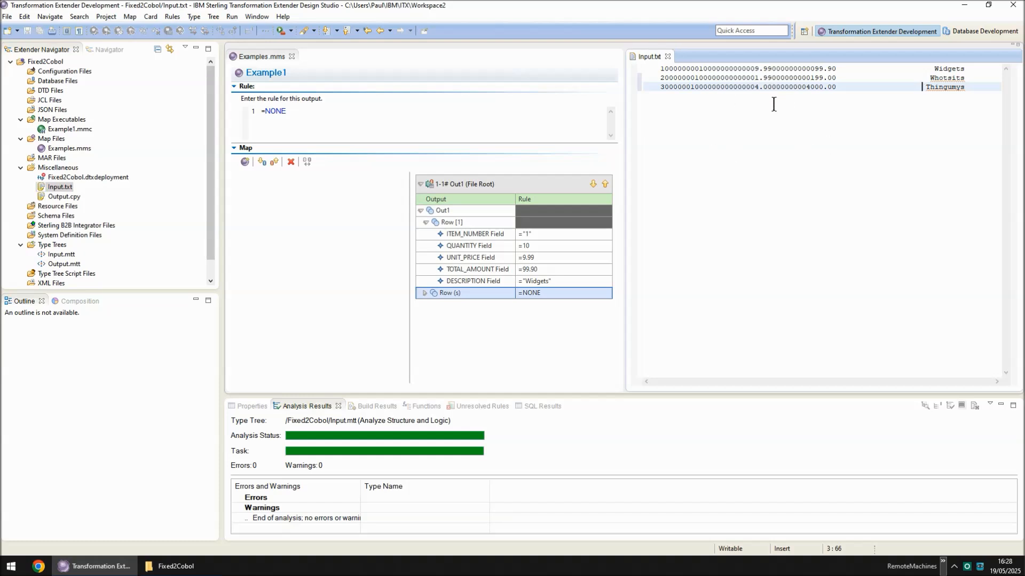
Copy the Out1 card into a new map Example2 in Examples.mms as an input card named In1
left_click(270, 226)
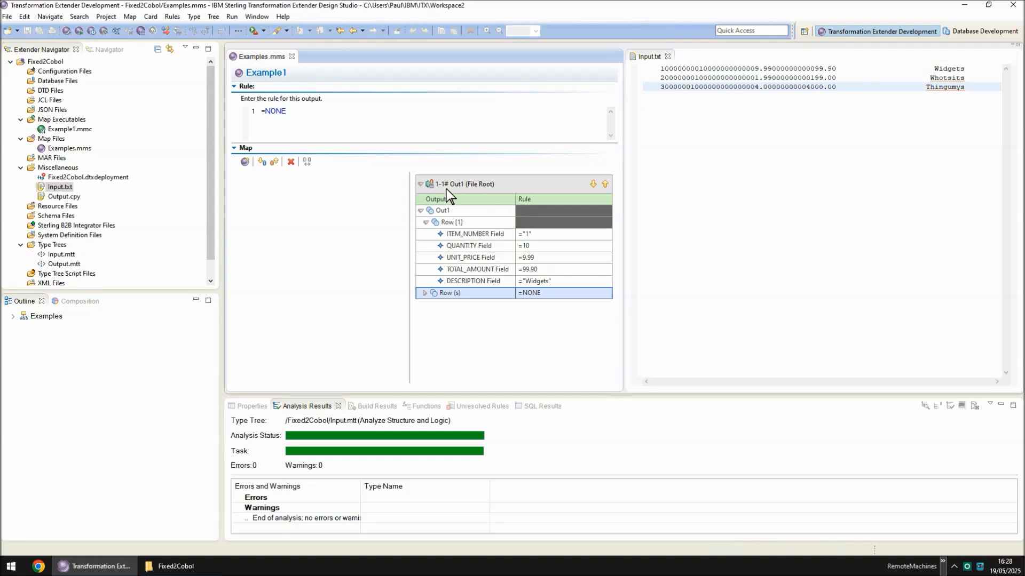
right_click(495, 184)
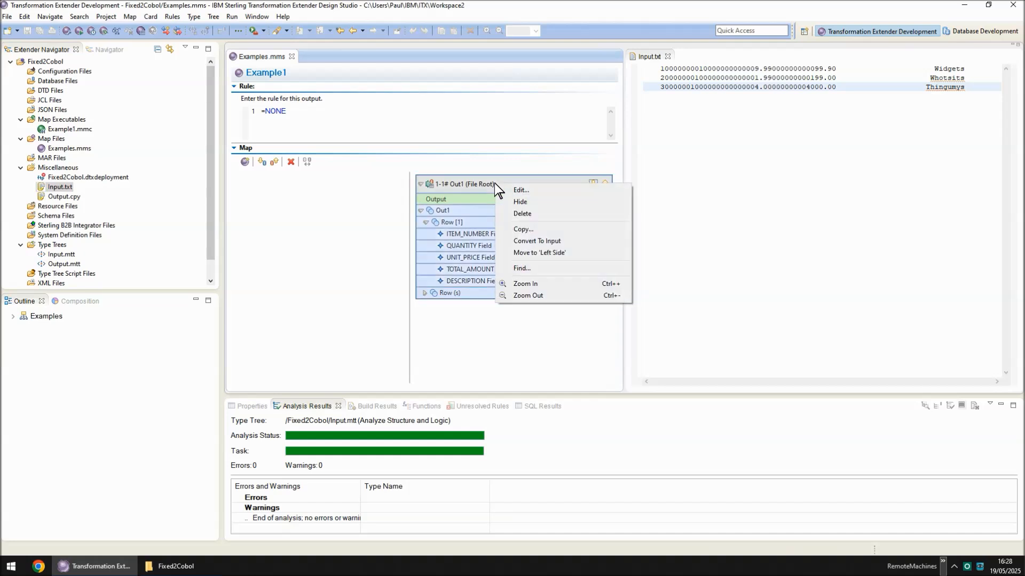
left_click(529, 229)
double_click(466, 233)
type("Example2")
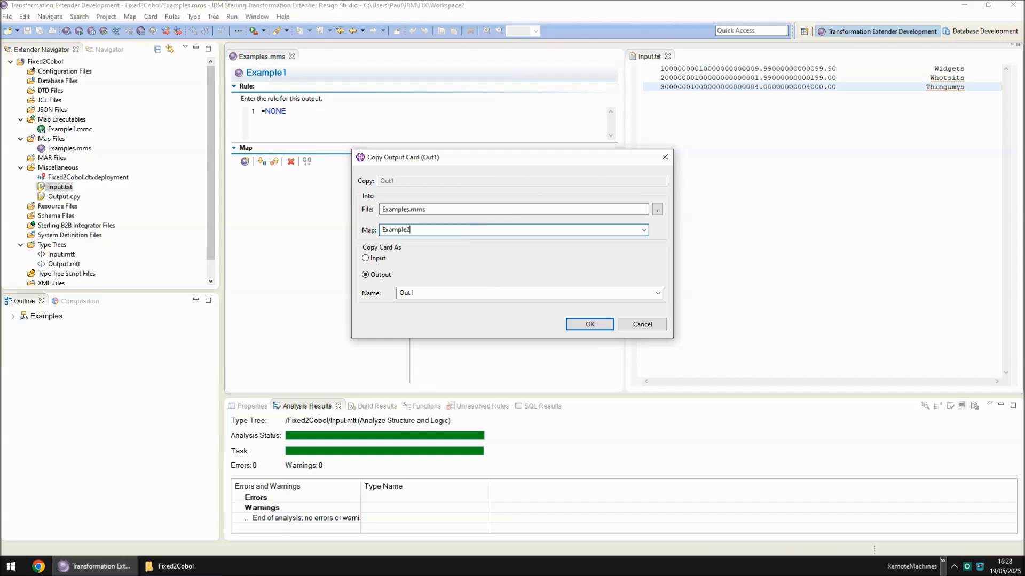
left_click(378, 259)
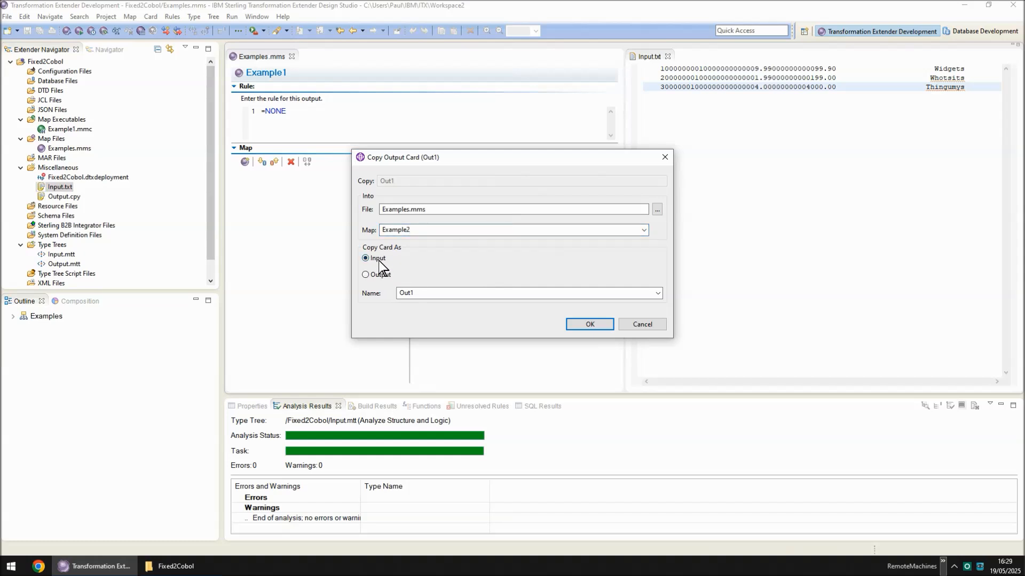
double_click(431, 292)
type("In1")
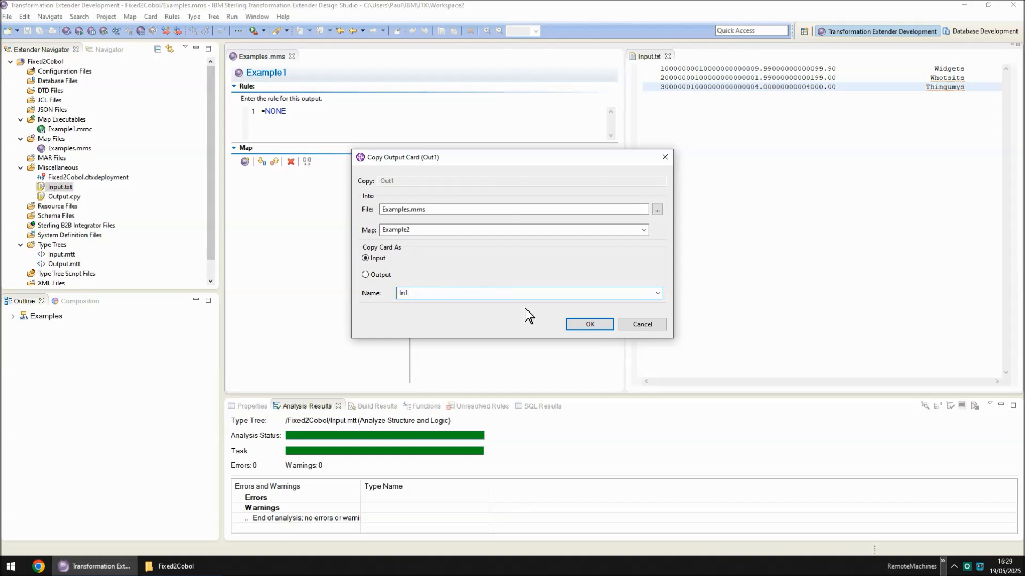
left_click(579, 324)
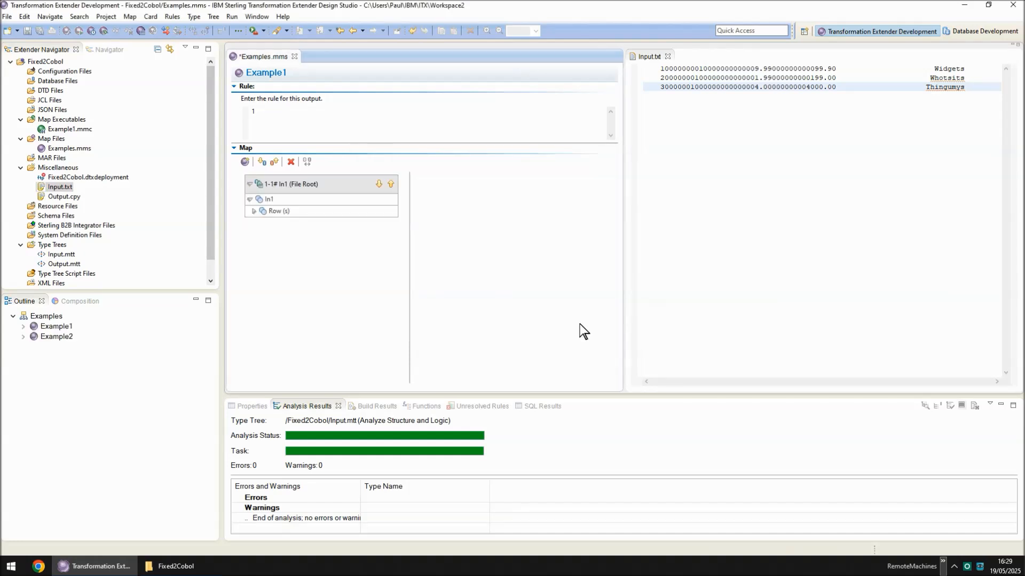
Select the Example2 map, and save, build and run it
left_click(63, 338)
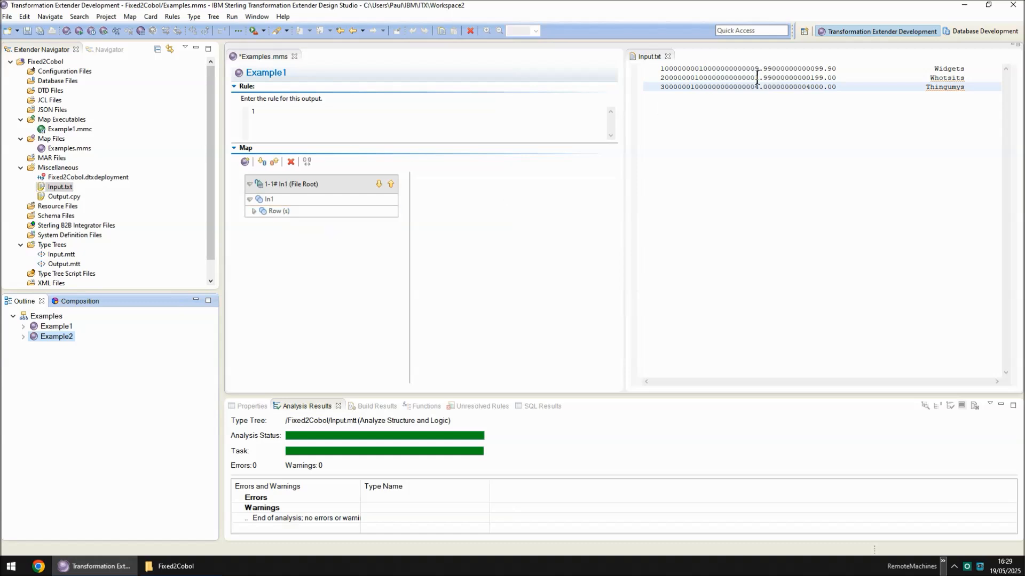
left_click(326, 243)
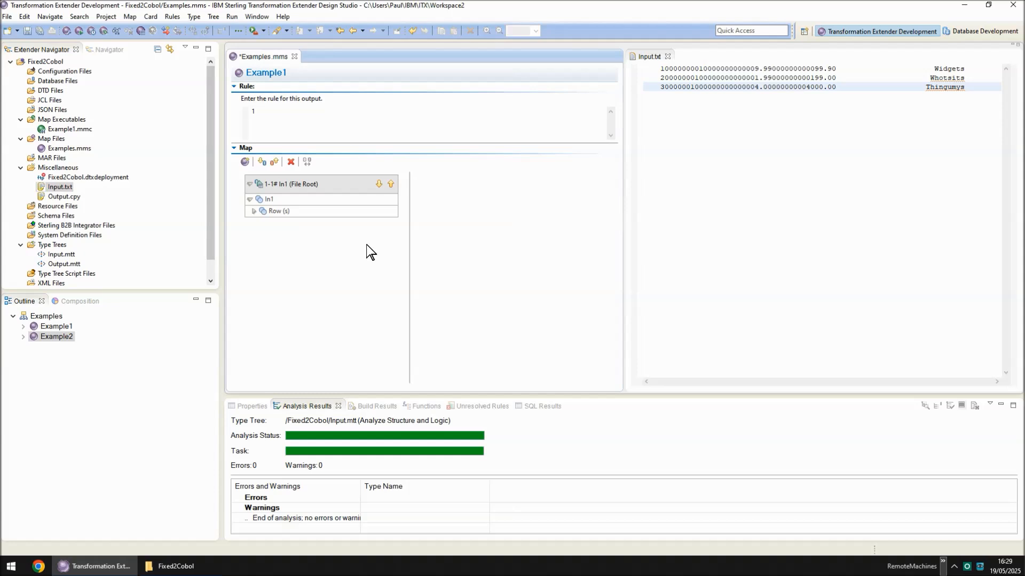
key("ctrl+r")
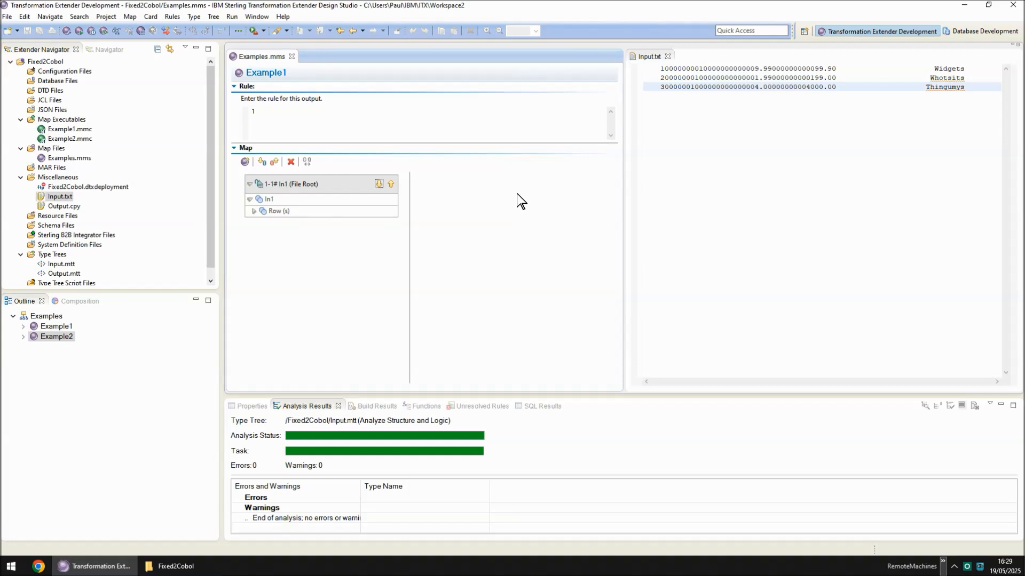
Start a new output card named Out1 in Example2 and assign the Output.mtt type tree to it
left_click(272, 163)
left_click(516, 130)
type("Out1")
left_click(539, 141)
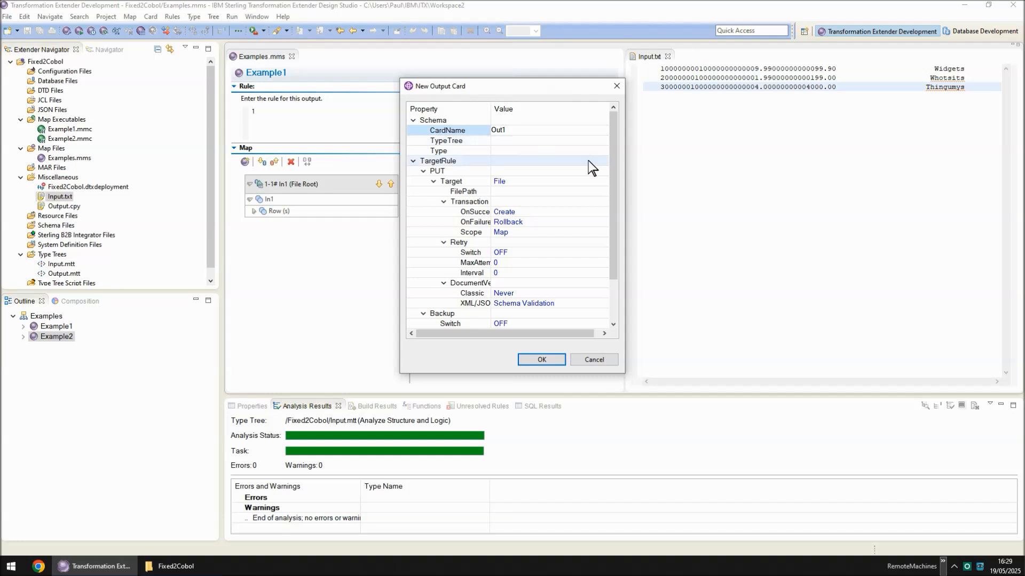
left_click(602, 141)
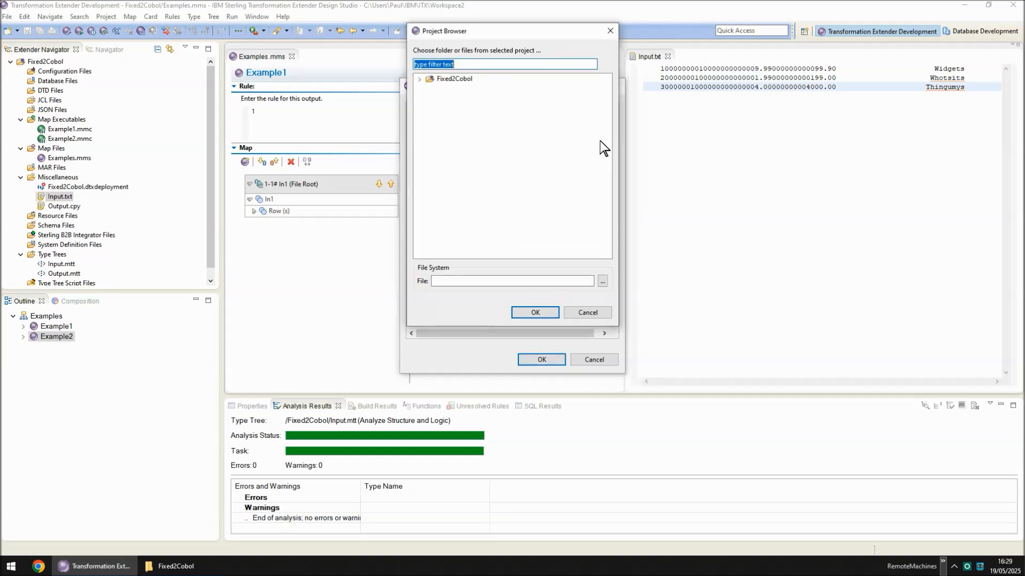
double_click(427, 79)
double_click(462, 98)
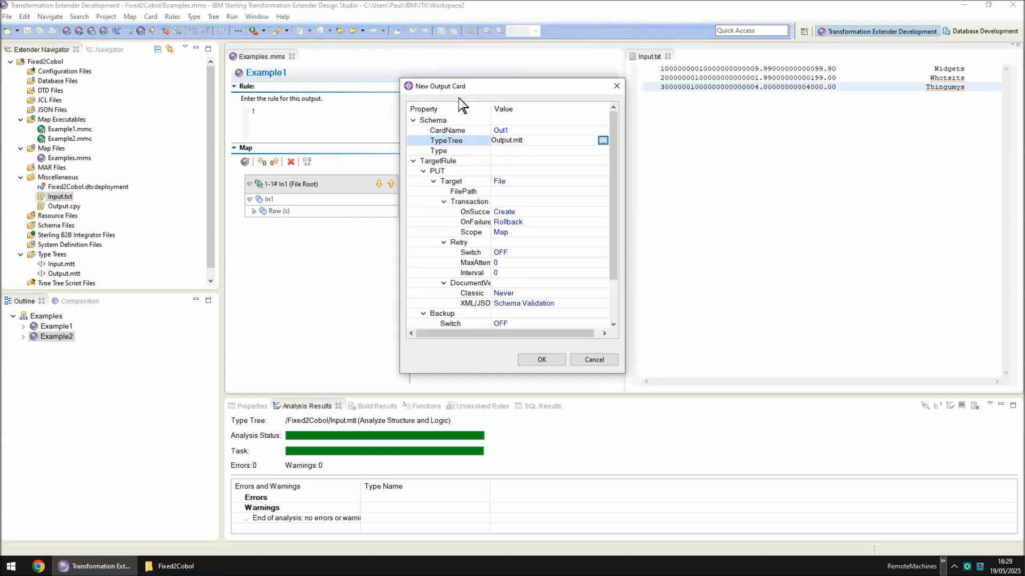
Set the Out1 card's type to FILE Group CopyBook and its target file path to Output.txt, and create the card
left_click(602, 152)
left_click(603, 151)
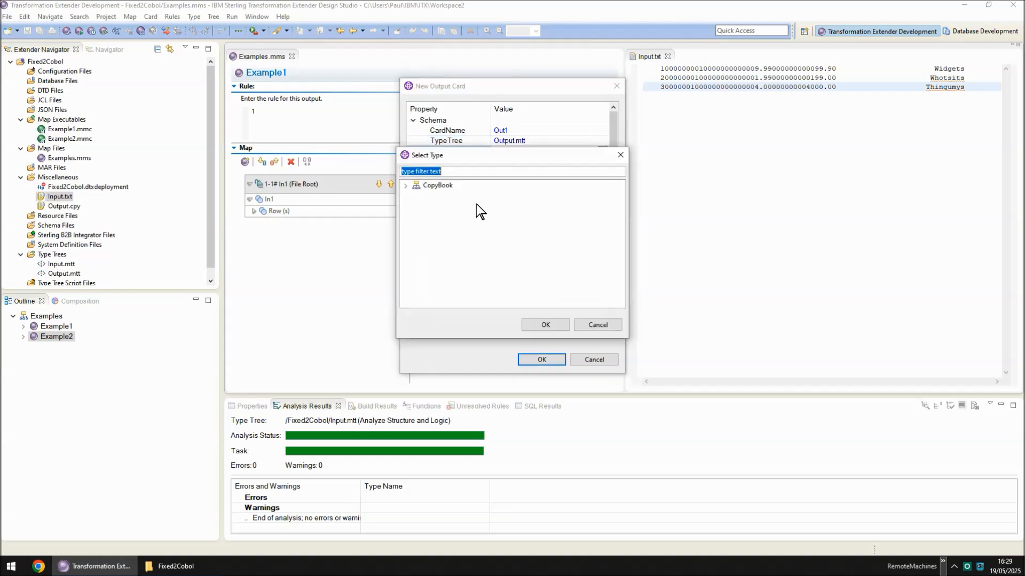
left_click(406, 185)
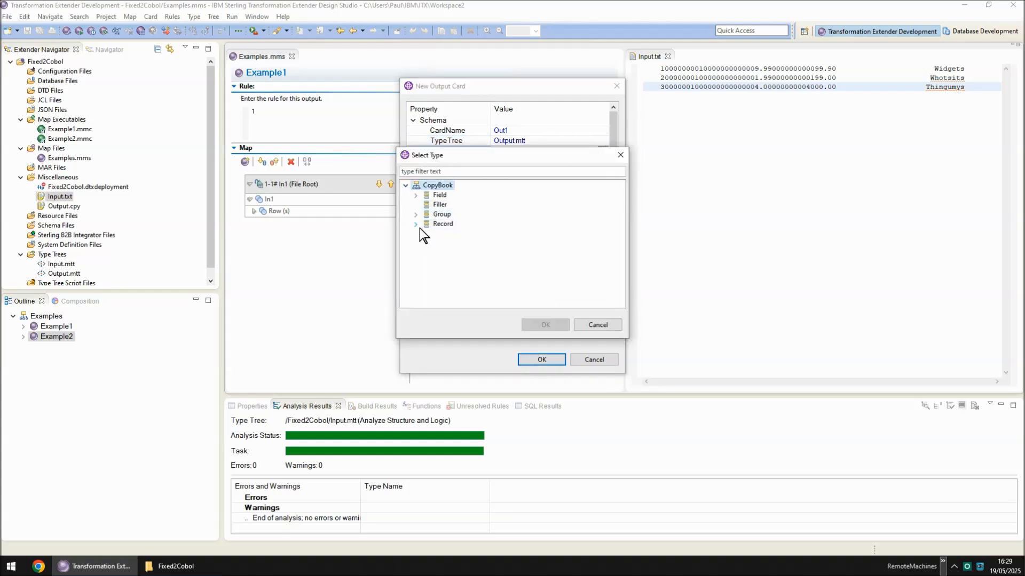
left_click(416, 214)
double_click(447, 224)
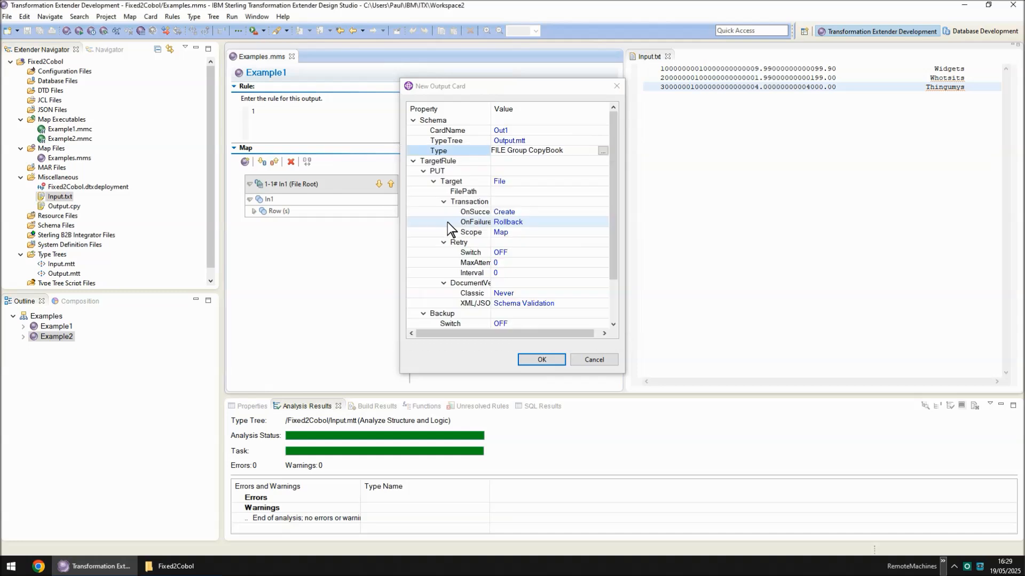
left_click(570, 192)
type("Output.txt")
left_click(541, 360)
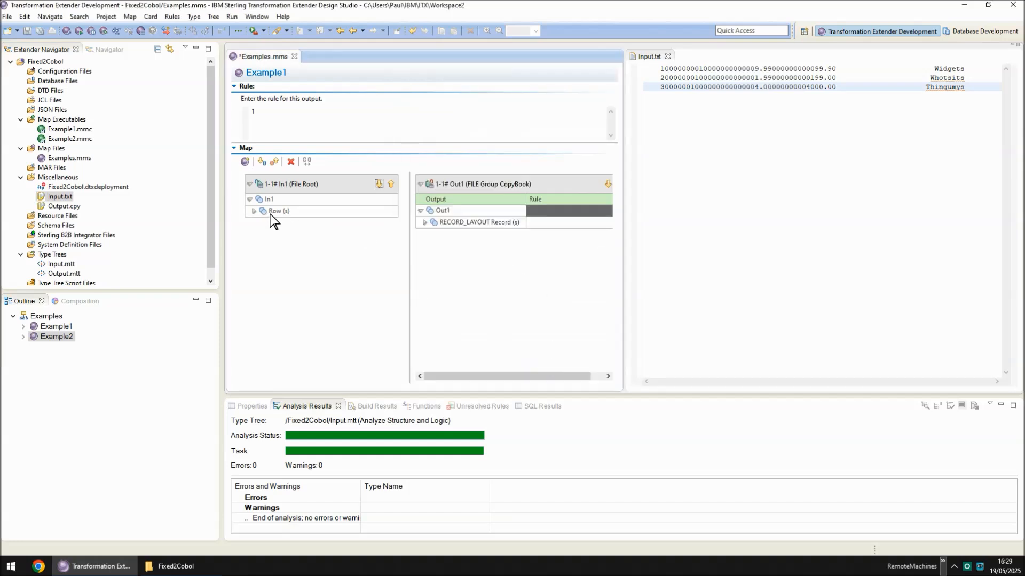
Enter the rule =F_EachRow(Row:In1) for the RECORD_LAYOUT Record output of Out1
left_click(533, 225)
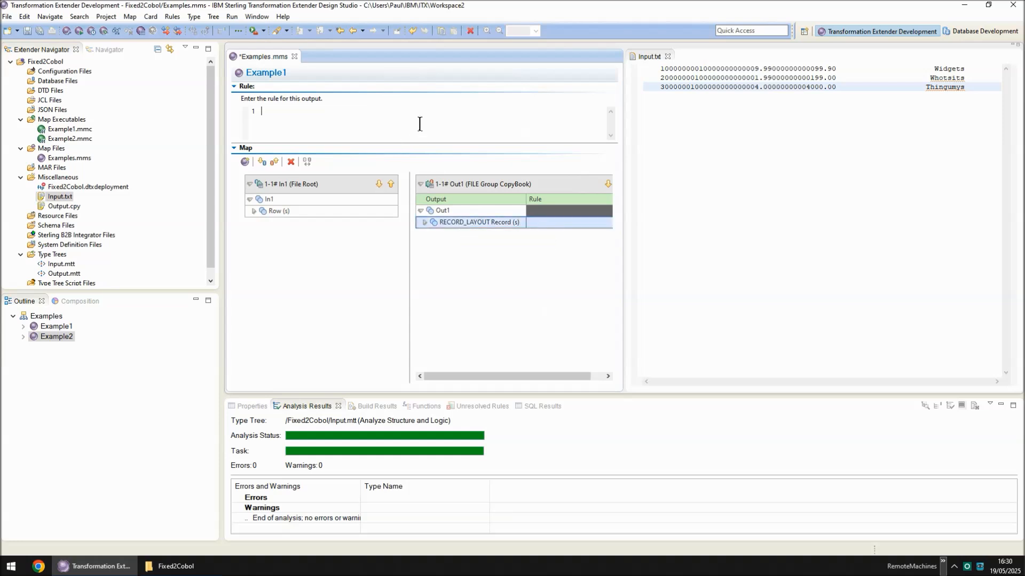
type("=F_EachRow(")
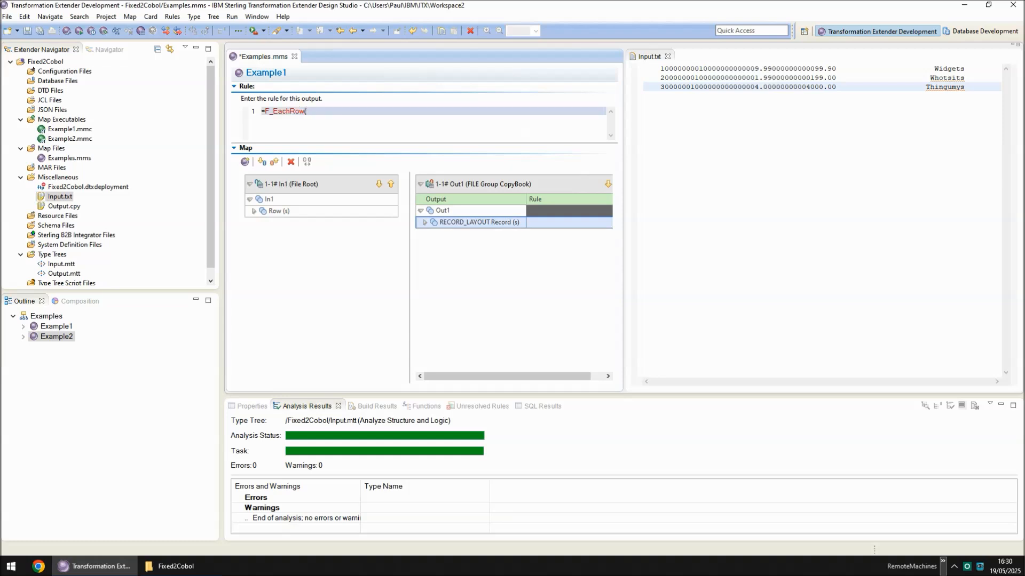
left_click_drag(284, 211, 347, 129)
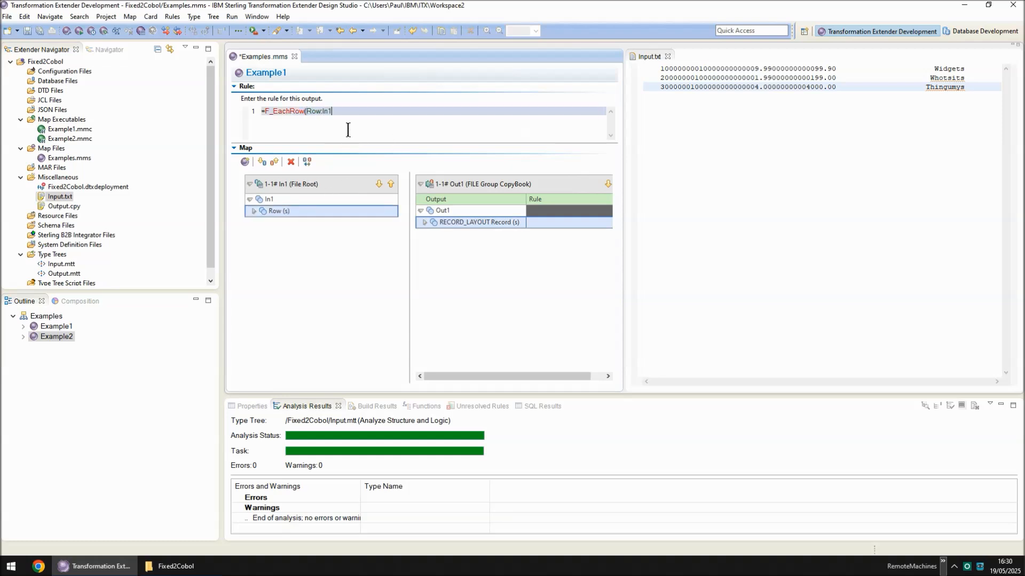
type(")")
key("Return")
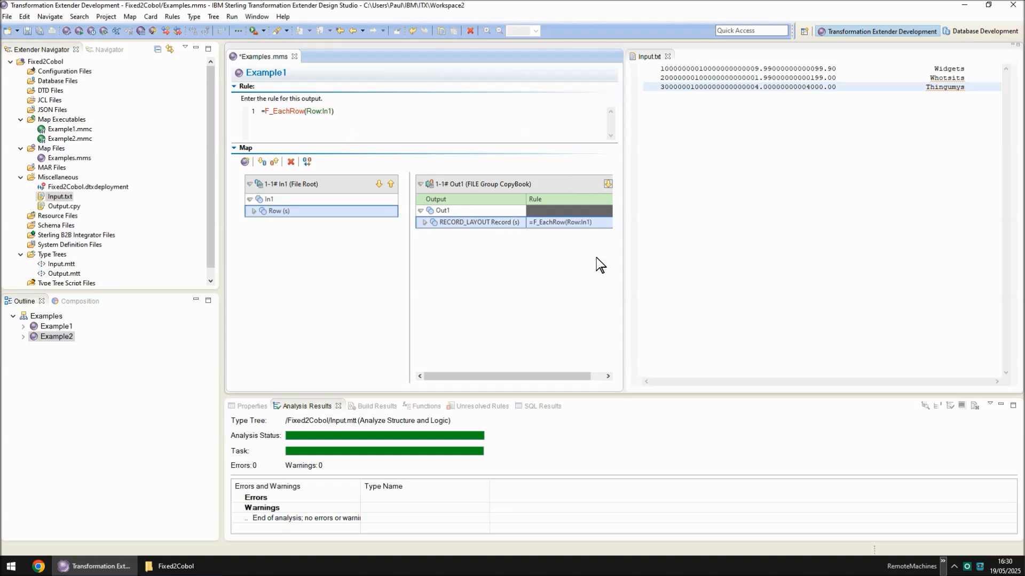
Show the composition of Example2 and generate the F_EachRow functional map with the Functional Map Wizard
left_click(23, 337)
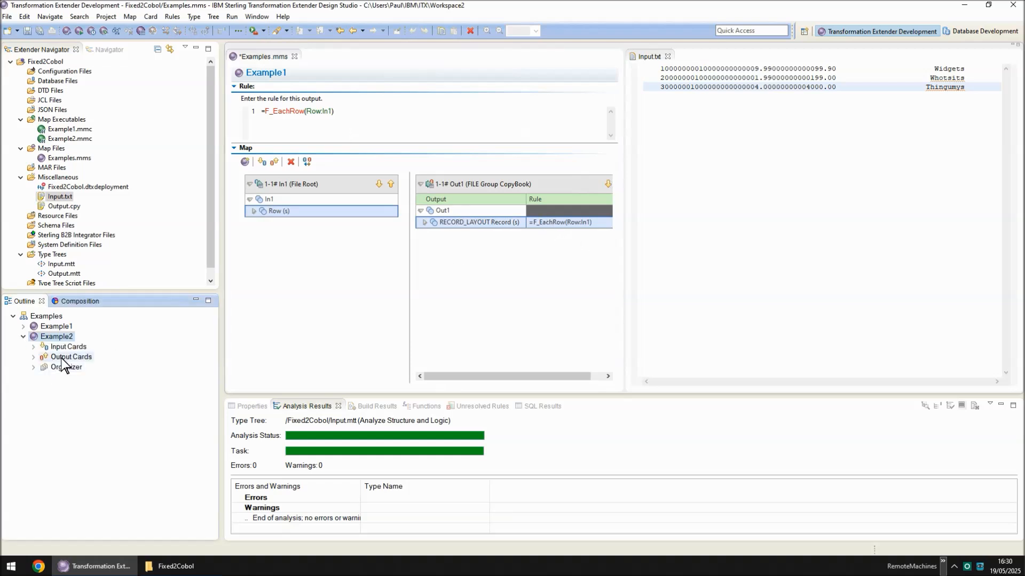
left_click(69, 301)
left_click(24, 336)
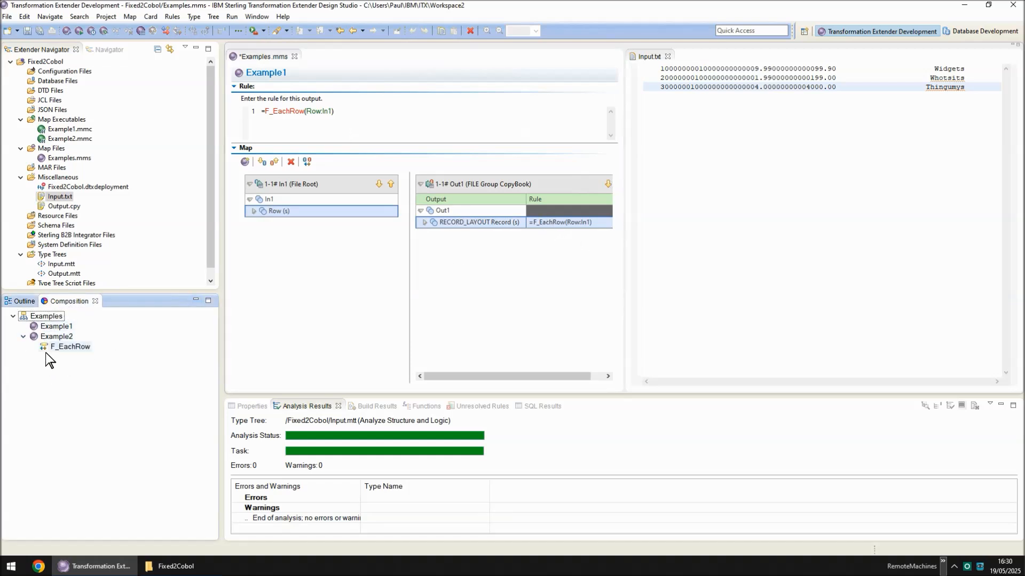
right_click(561, 225)
left_click(635, 396)
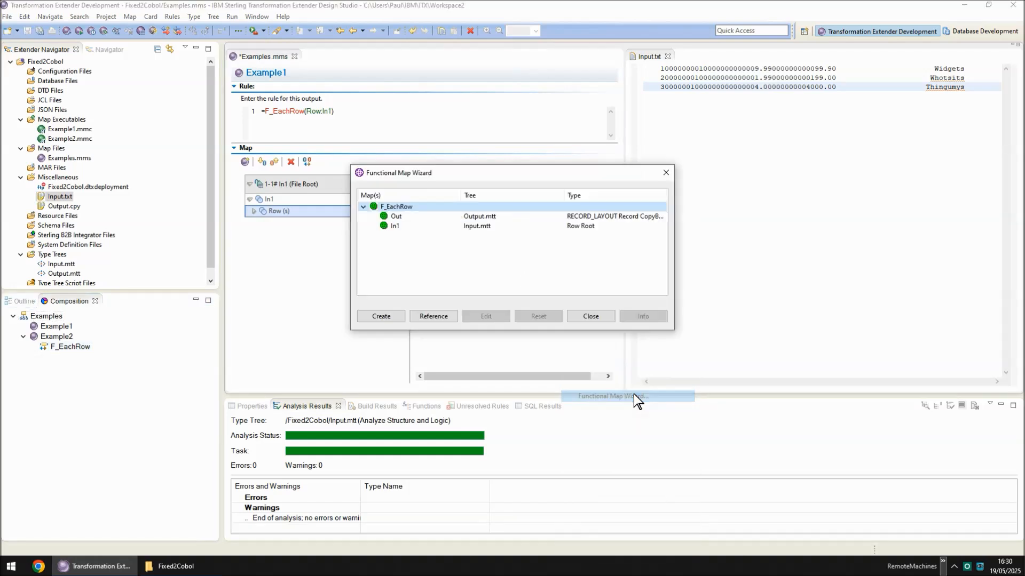
left_click(380, 316)
left_click(593, 318)
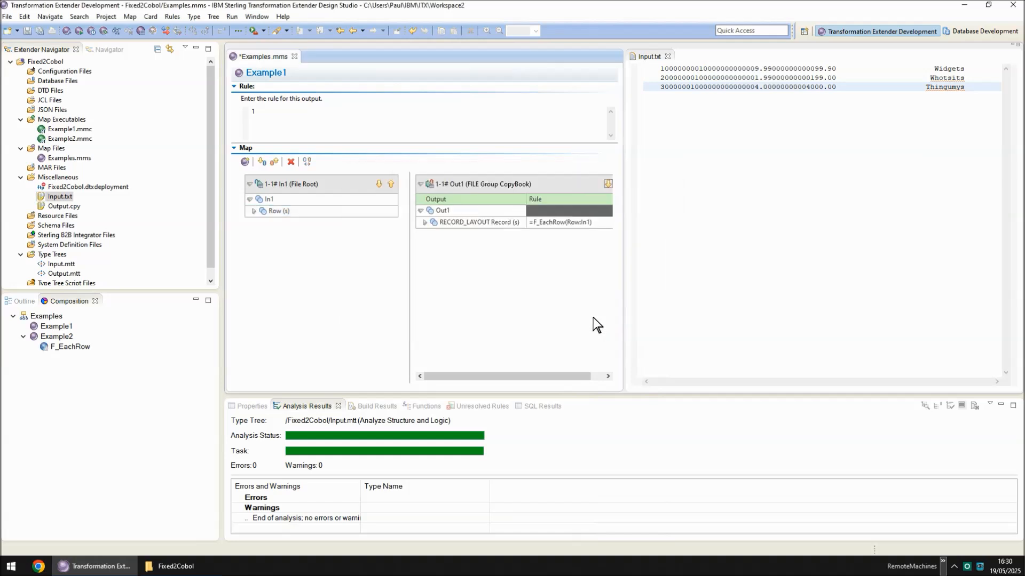
Open F_EachRow and map the item number, quantity, unit price, total amount and description inputs to the matching output fields
double_click(78, 347)
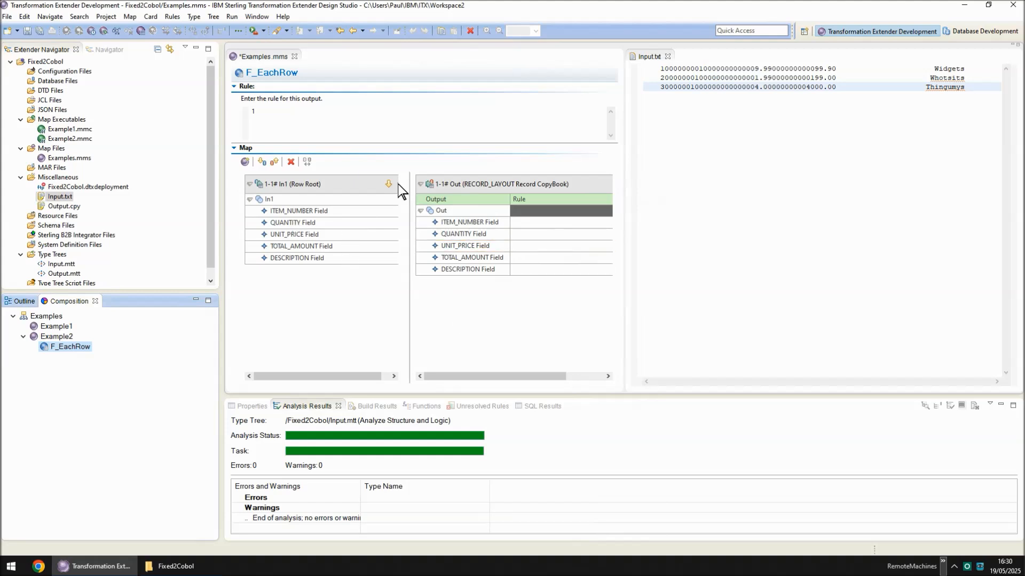
left_click_drag(302, 210, 520, 223)
left_click_drag(297, 221, 521, 235)
left_click_drag(302, 235, 529, 258)
left_click_drag(299, 258, 538, 273)
Return to the Example2 map, then save, build and run it
left_click(58, 337)
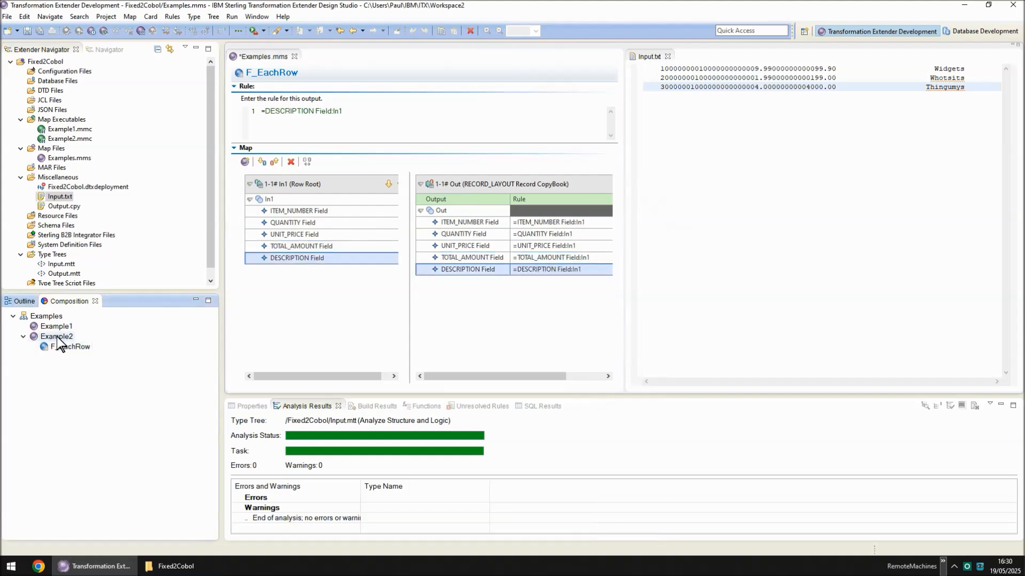
key("ctrl+s")
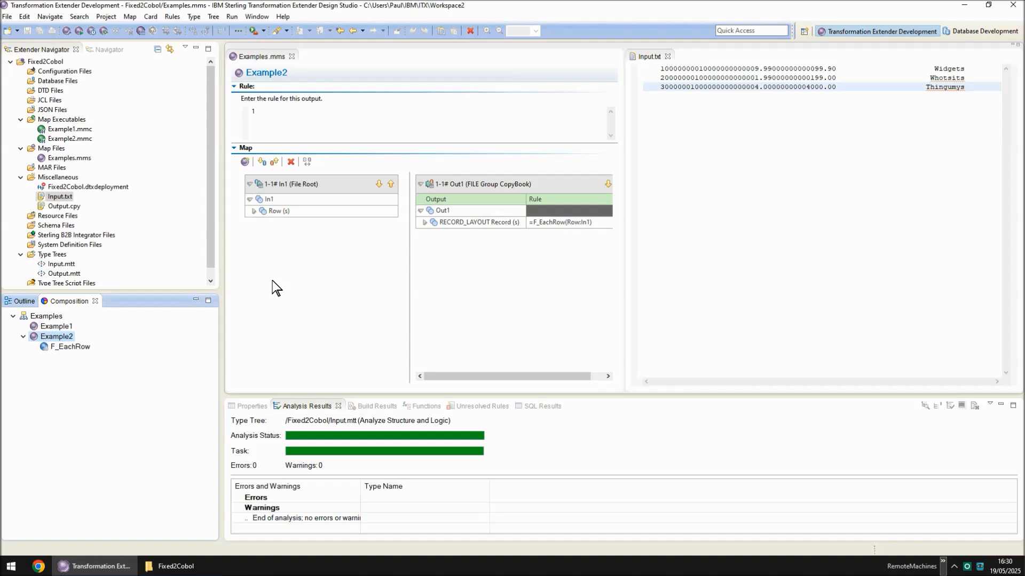
key("ctrl+r")
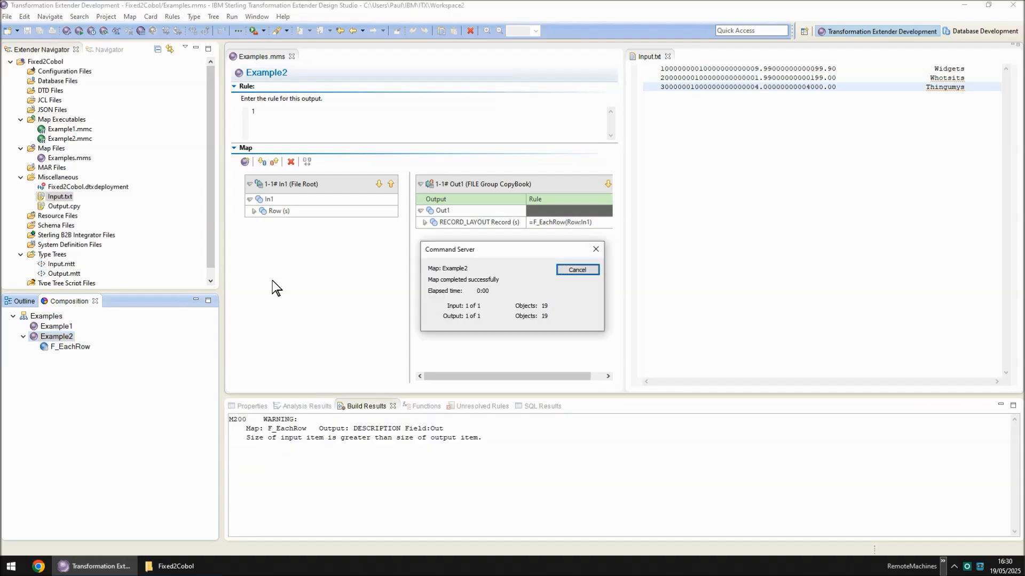
left_click(577, 270)
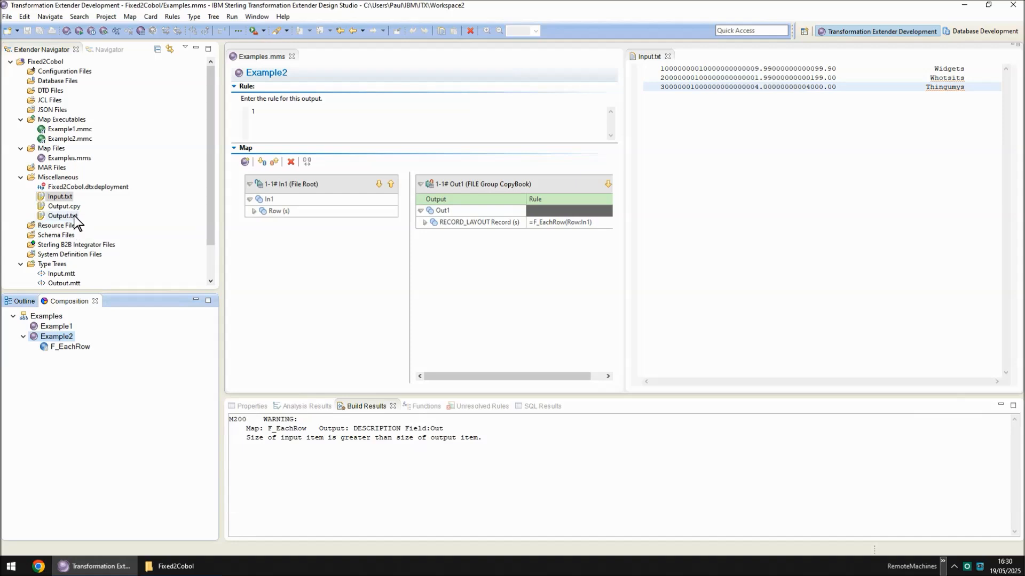
Open Output.txt, place it beneath Input.txt for comparison, and examine the converted numeric fields
left_click(691, 237)
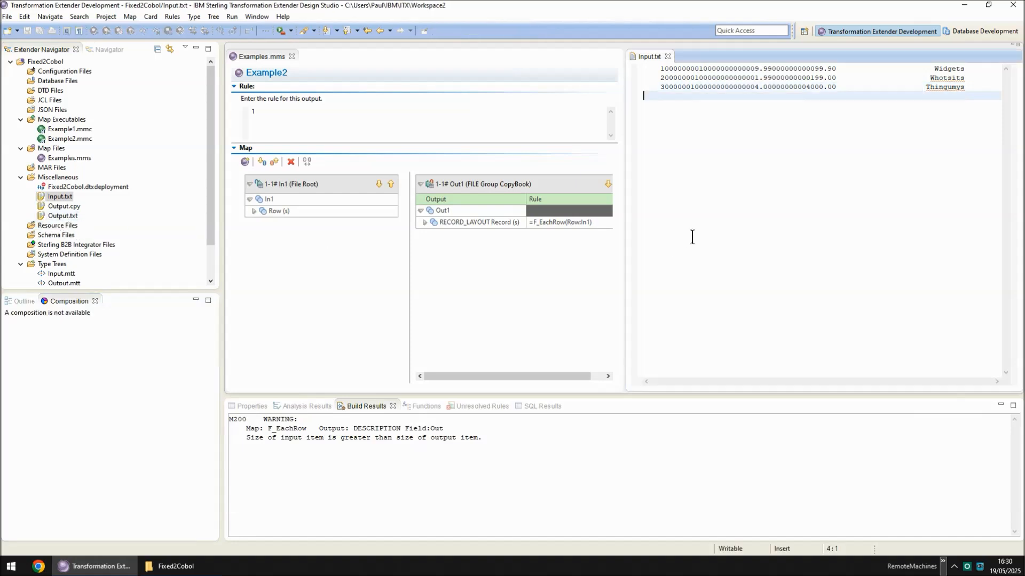
double_click(69, 217)
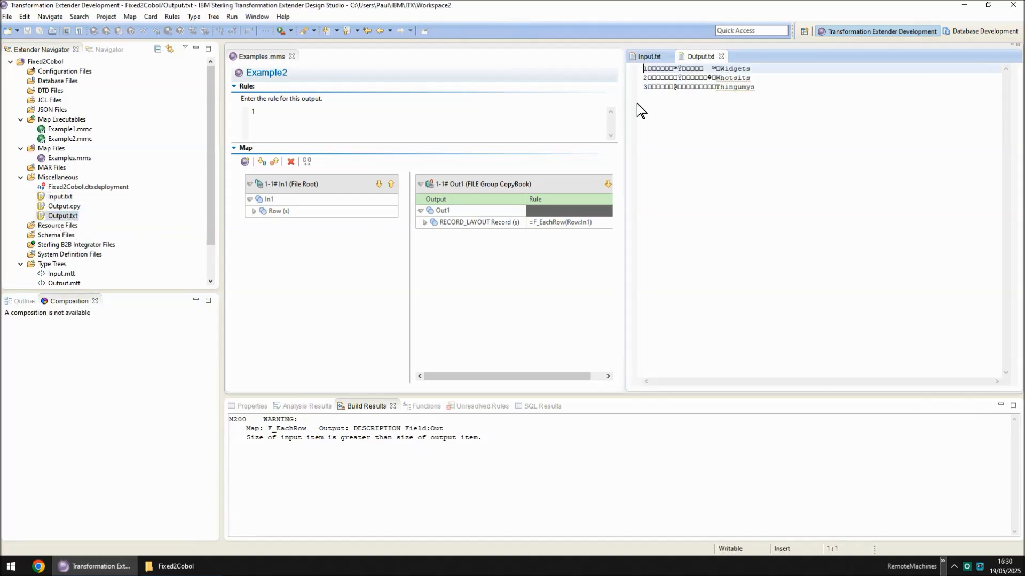
left_click_drag(702, 58, 749, 299)
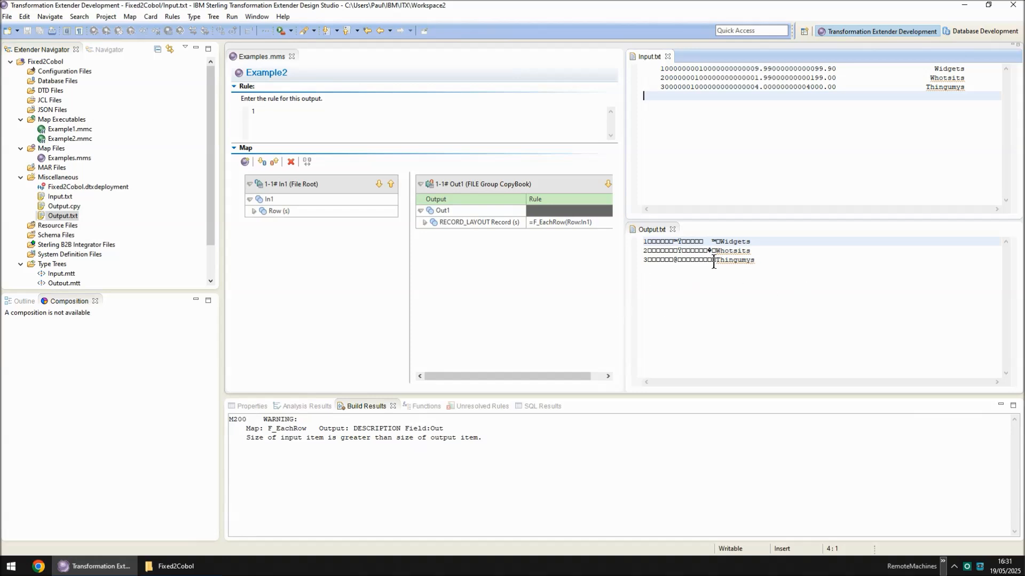
left_click_drag(713, 262, 648, 243)
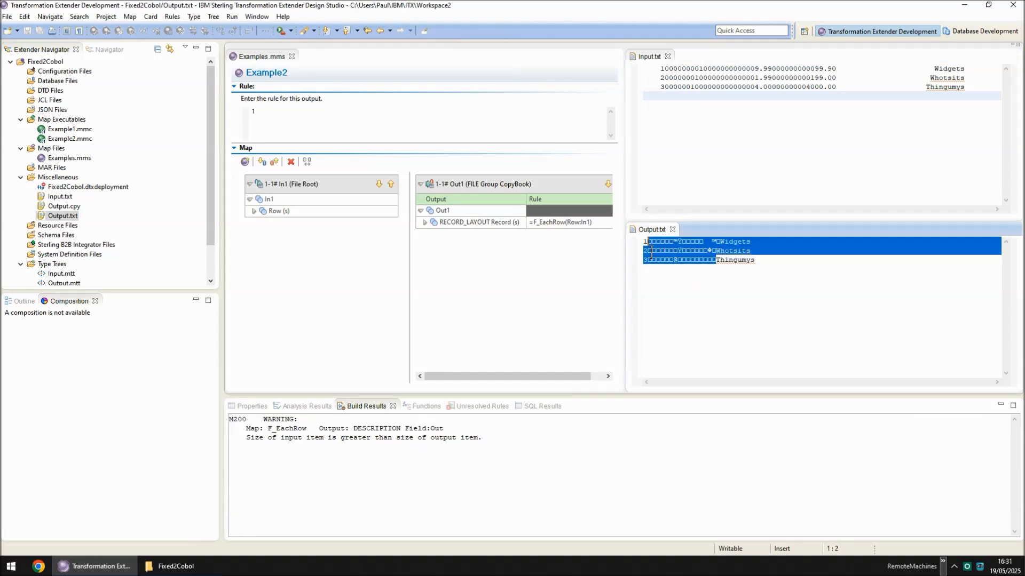
left_click(752, 317)
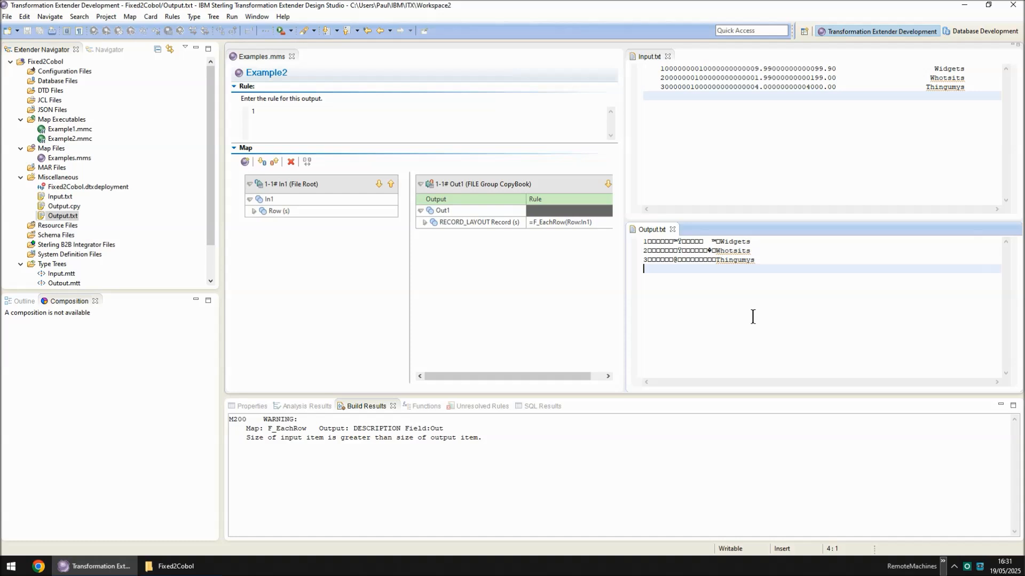
Copy Example2's Out1 card into a new map Example3 in Examples.mms as an input card named In1
left_click(347, 308)
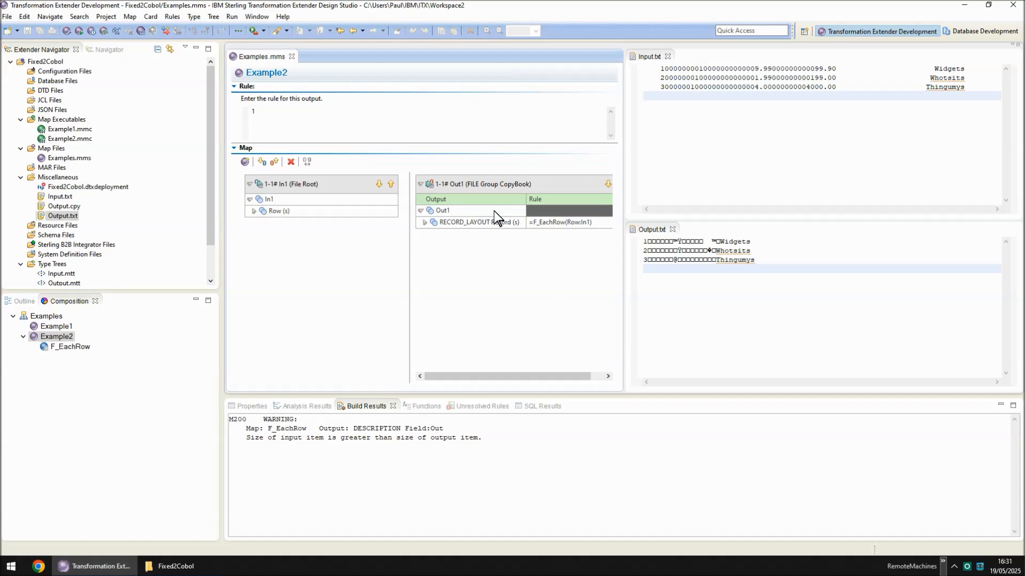
left_click(482, 183)
right_click(482, 182)
left_click(522, 229)
left_click(483, 231)
type("Example3")
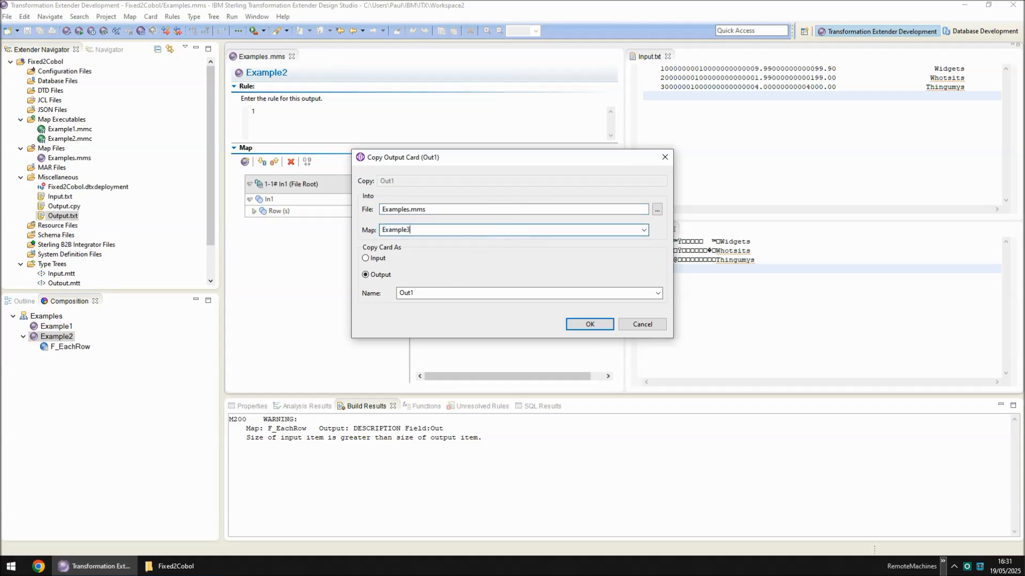
left_click(373, 261)
double_click(424, 292)
type("In1")
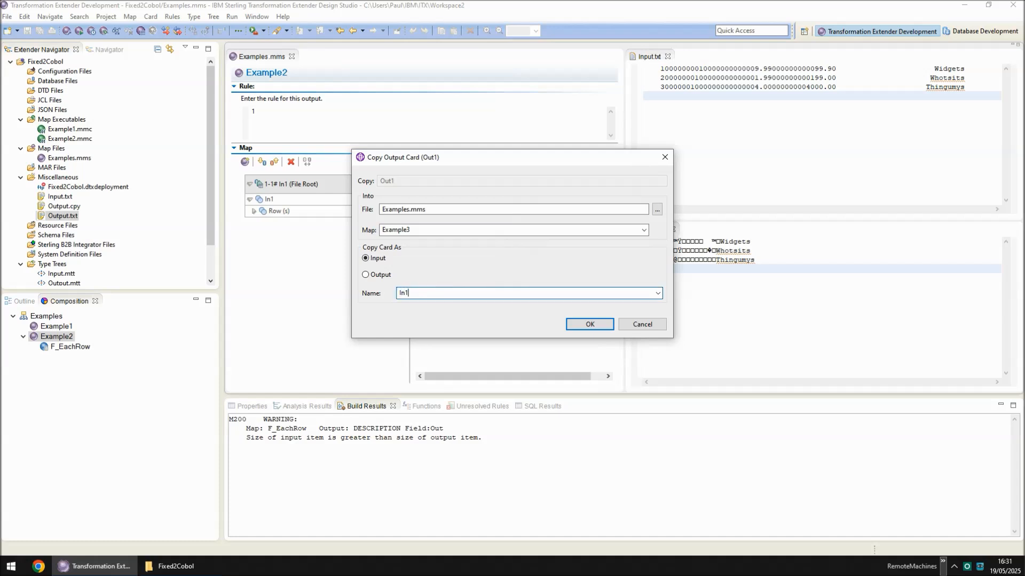
left_click(601, 328)
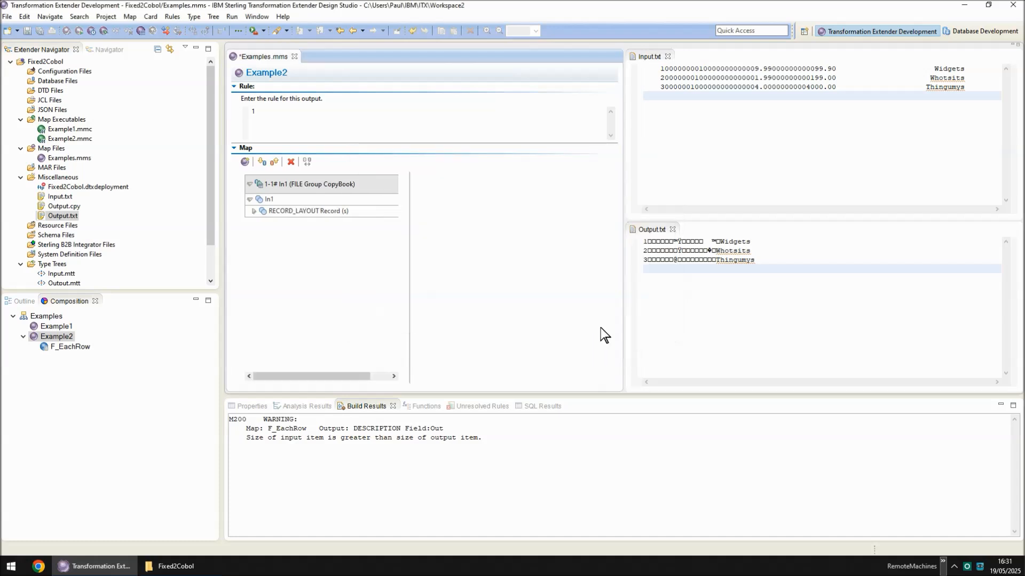
Select the Example3 map, review its In1 card's file path, and build and run the map
left_click(24, 300)
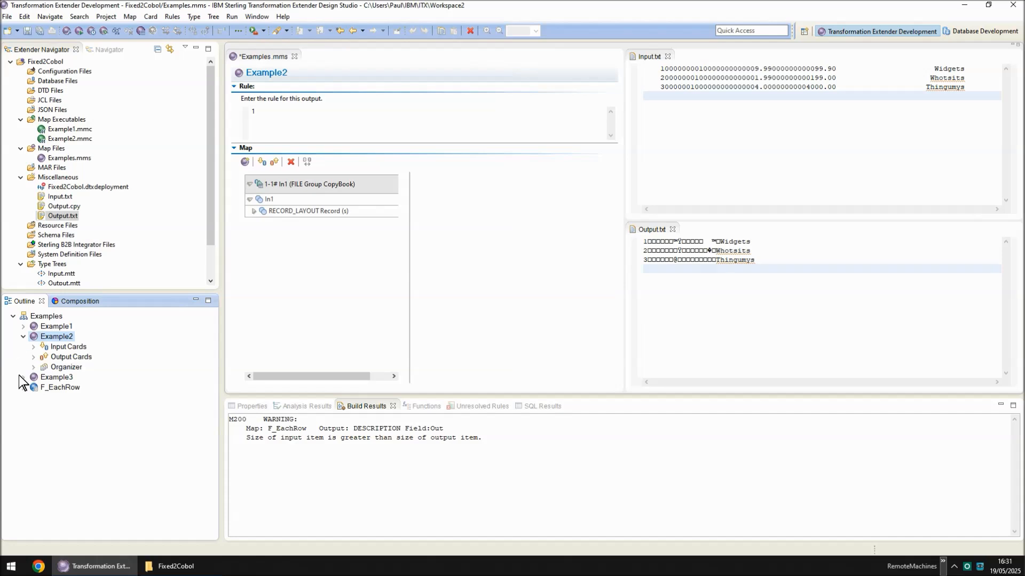
left_click(23, 337)
left_click(56, 348)
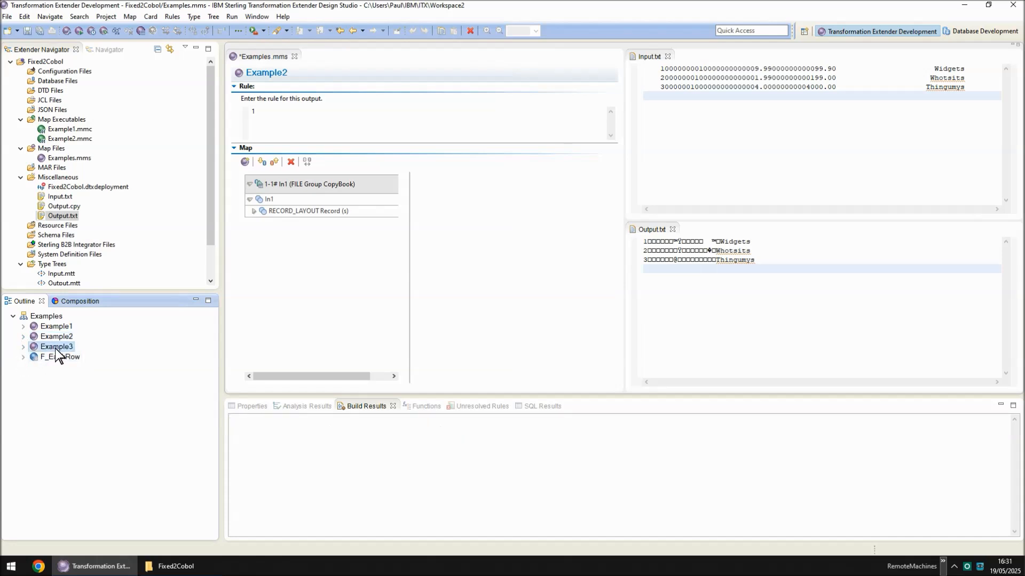
double_click(321, 184)
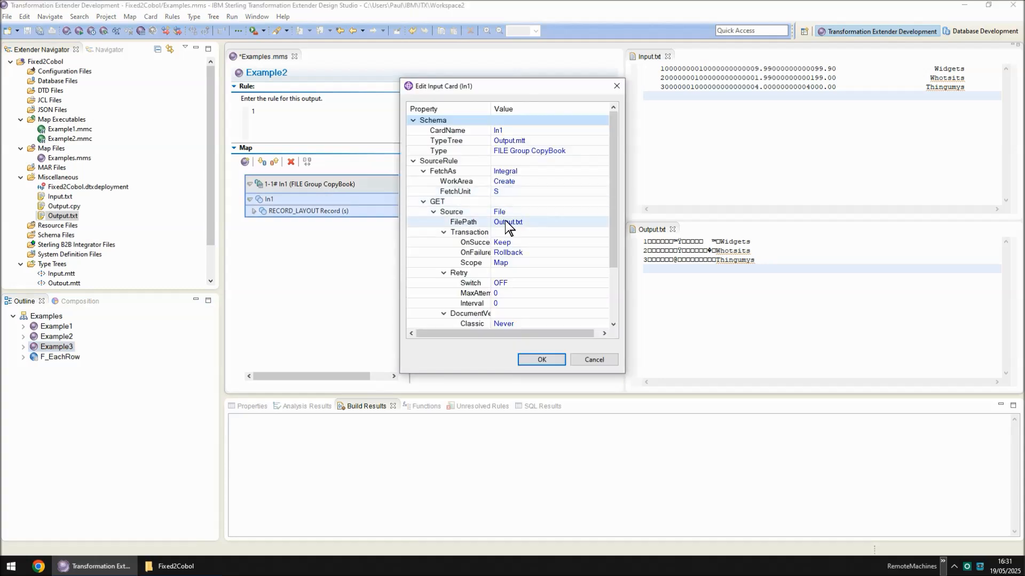
left_click(590, 358)
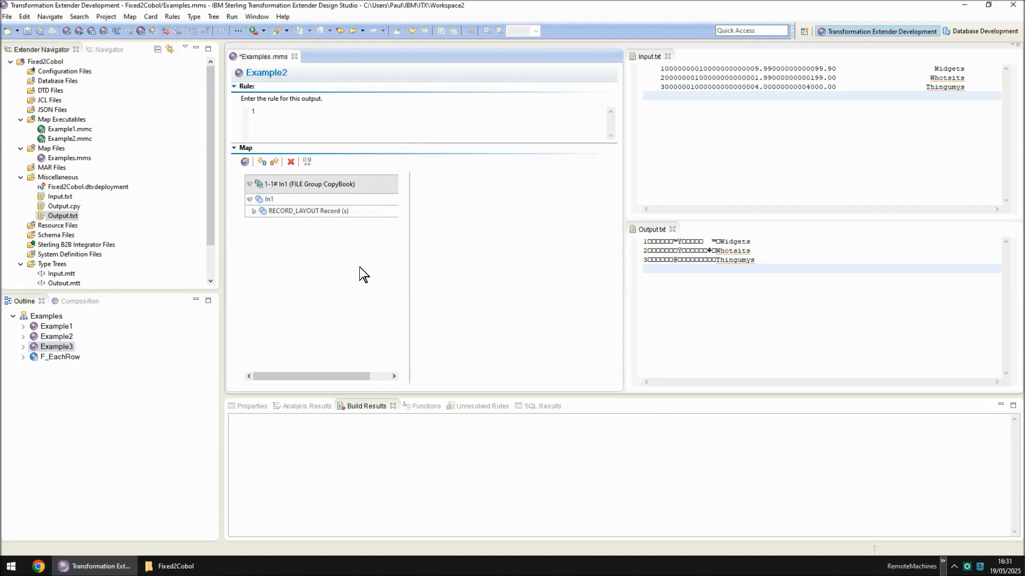
key("ctrl+r")
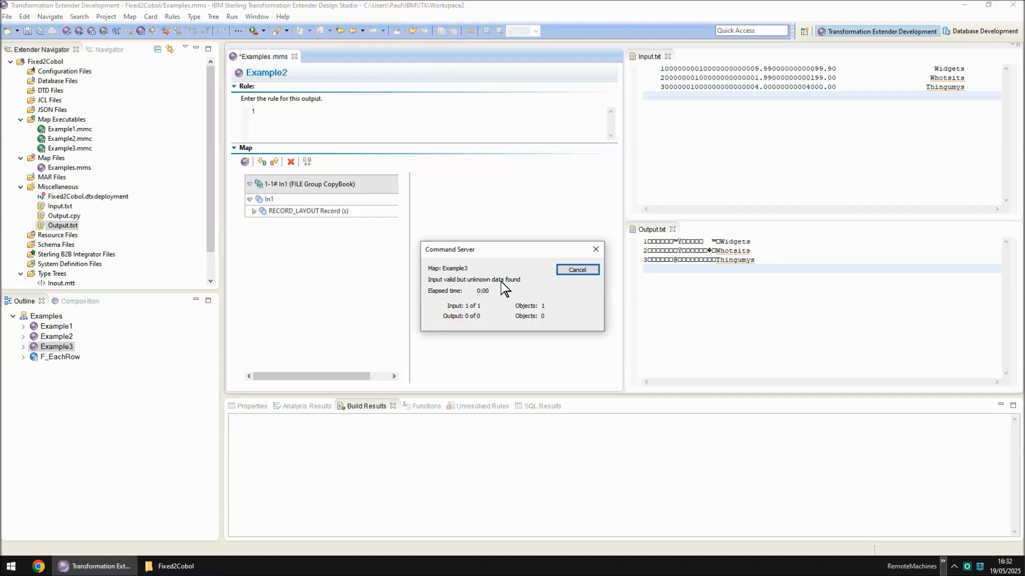
left_click(565, 269)
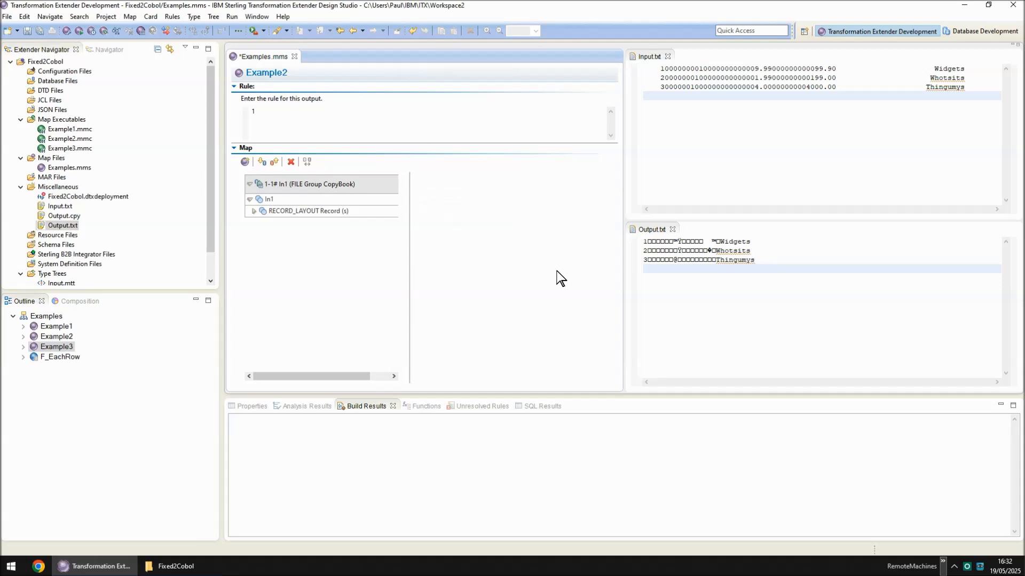
Open the type tree for the ITEM_NUMBER field in Example3's In1 card and examine the field's size and pad properties
left_click(254, 210)
right_click(294, 220)
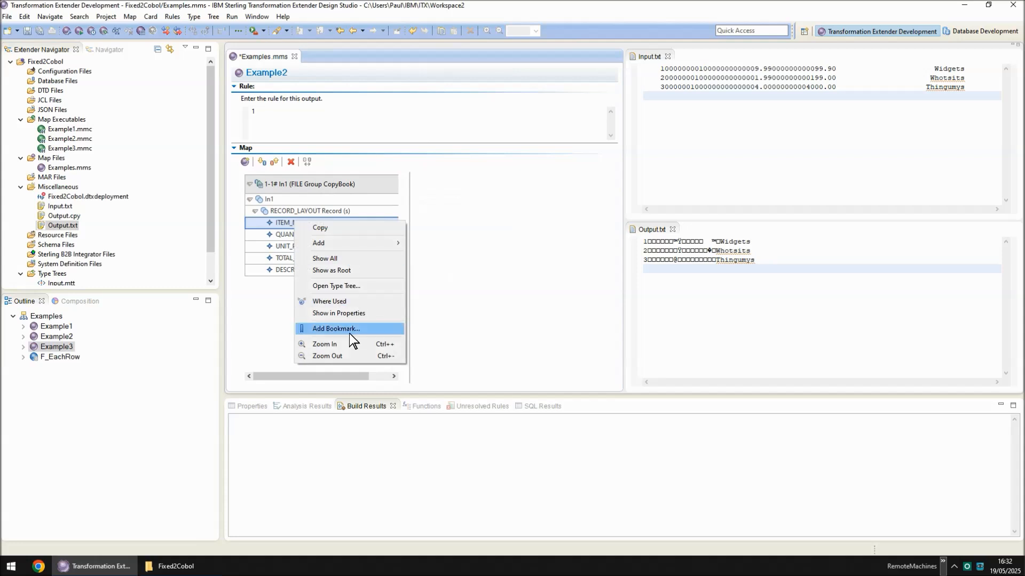
left_click(351, 287)
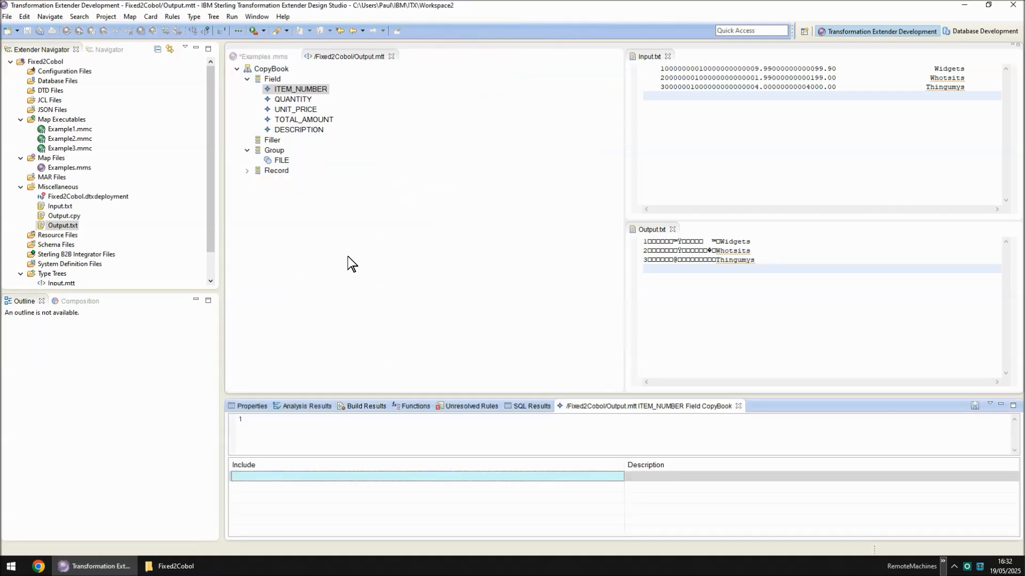
left_click(738, 407)
left_click(253, 406)
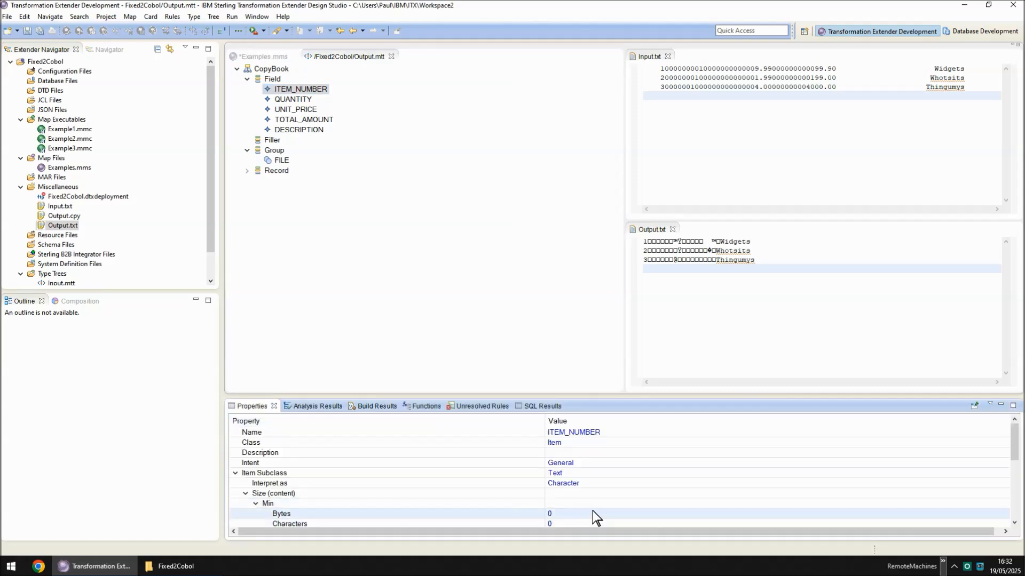
left_click_drag(1014, 443, 1014, 477)
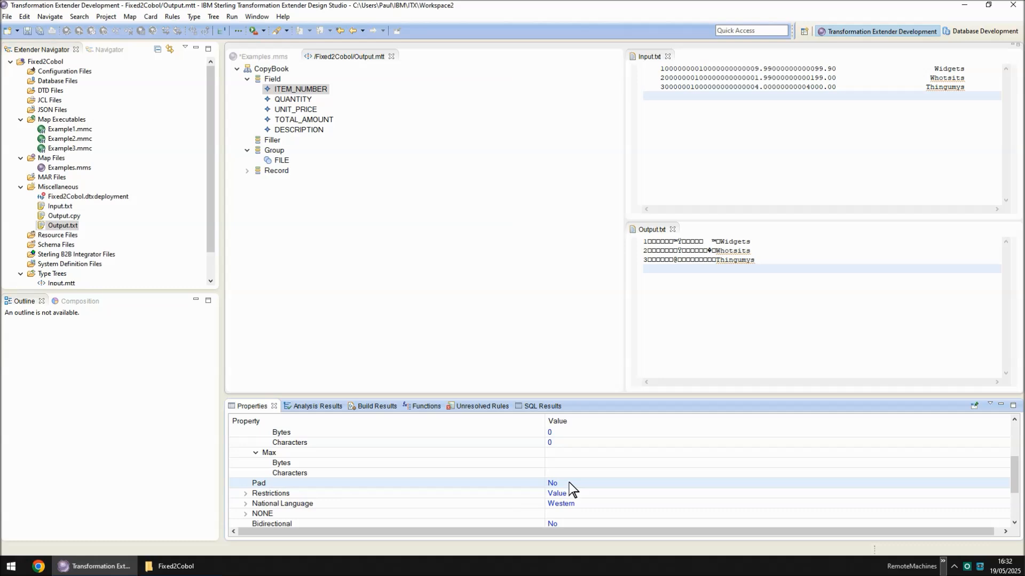
Compare the item number at the start of Output.txt's first record with the ITEM-NUMBER picture clause in Output.cpy, closing the copybook again
left_click_drag(644, 242, 665, 242)
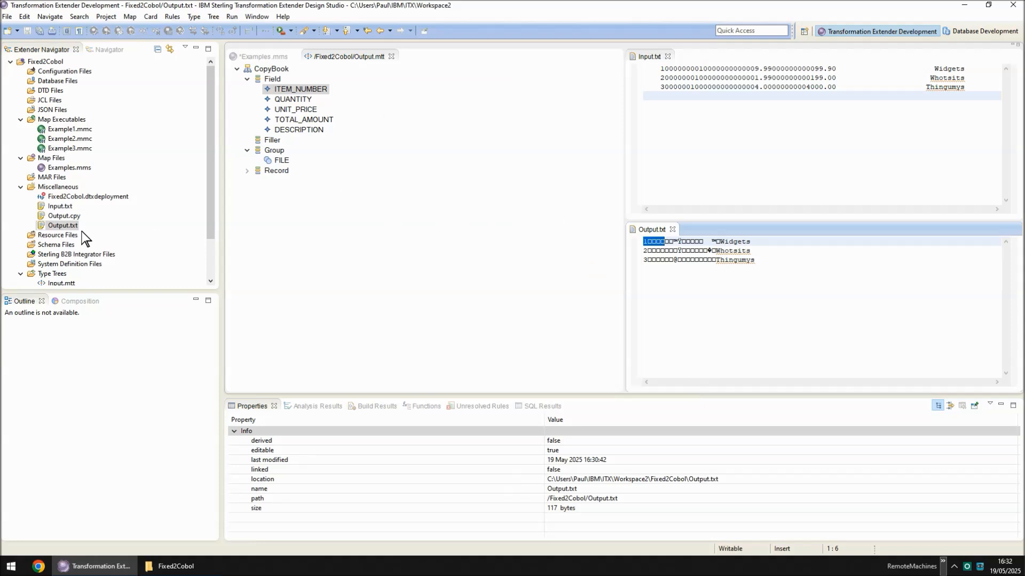
left_click(75, 217)
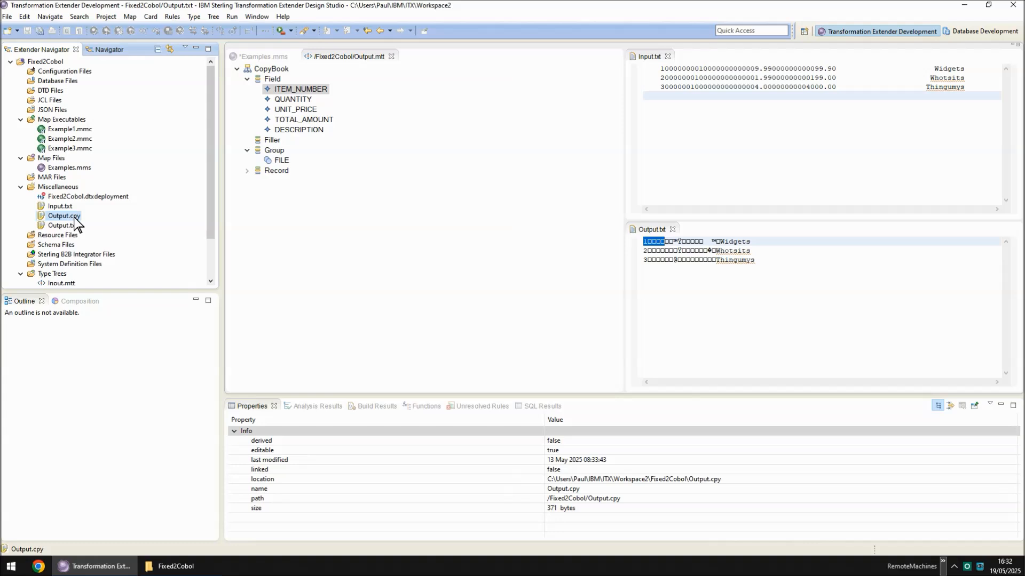
left_click(744, 303)
double_click(64, 216)
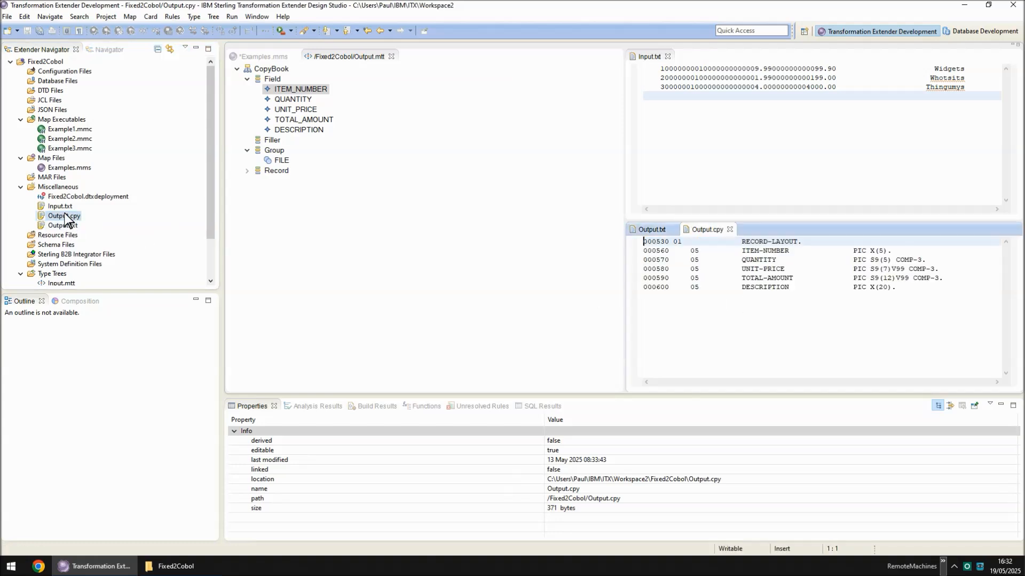
left_click_drag(888, 250, 853, 251)
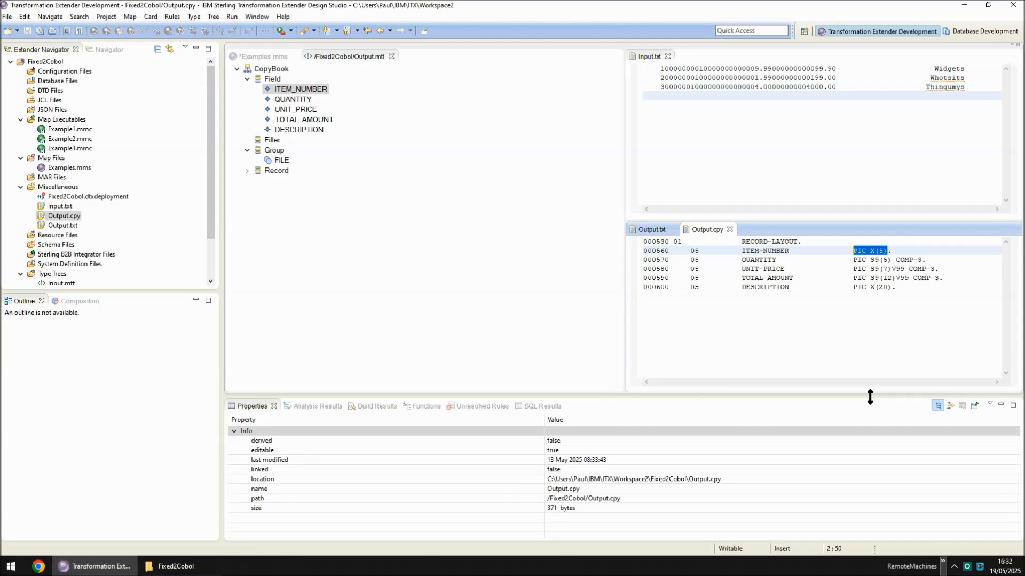
left_click(729, 229)
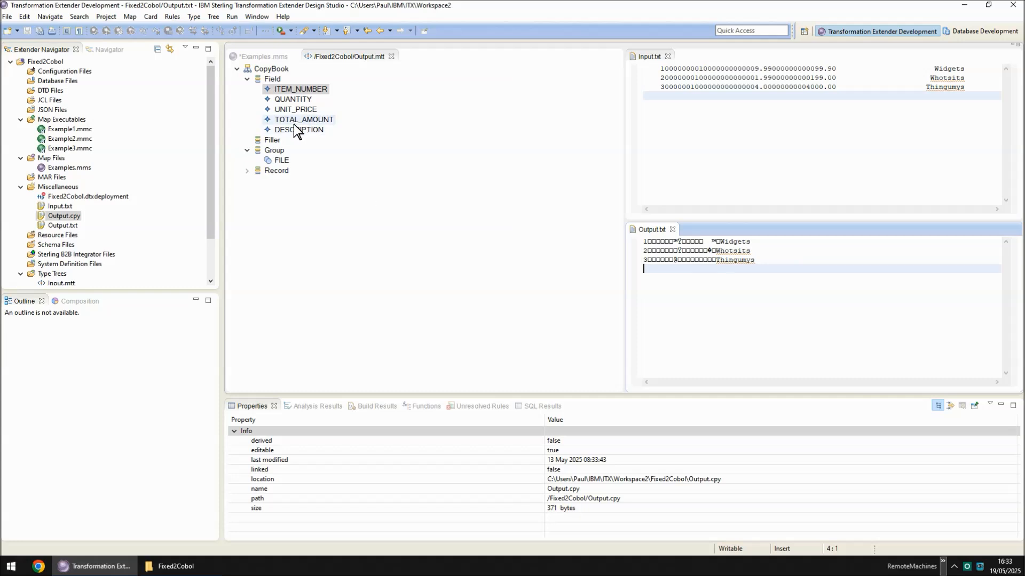
Set ITEM_NUMBER's maximum size to 5 bytes and pad it with <SP> to a fixed size of 5 bytes, left-justified, applied to Fixed Group
left_click(306, 92)
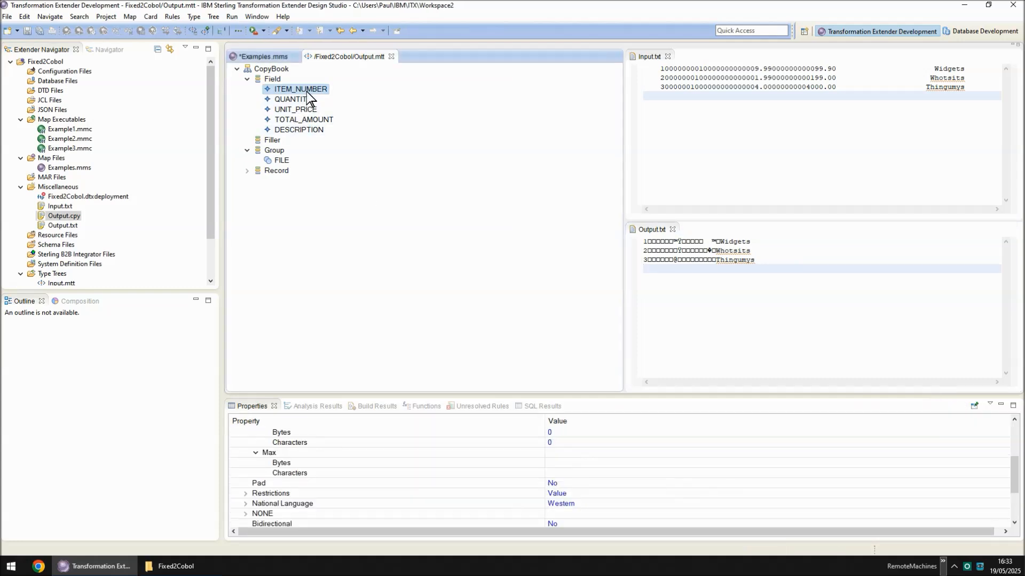
left_click(568, 464)
type("5")
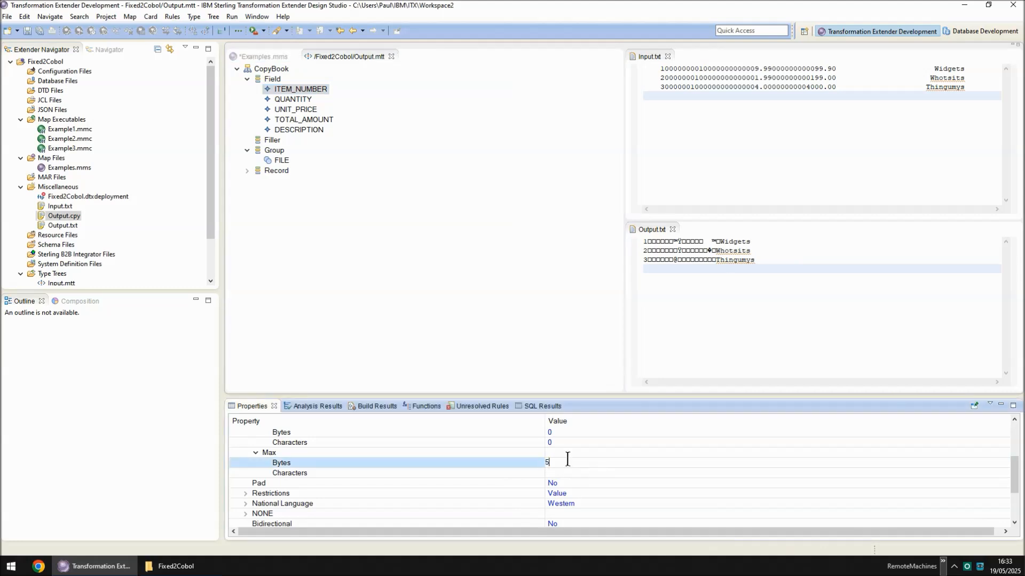
left_click(580, 481)
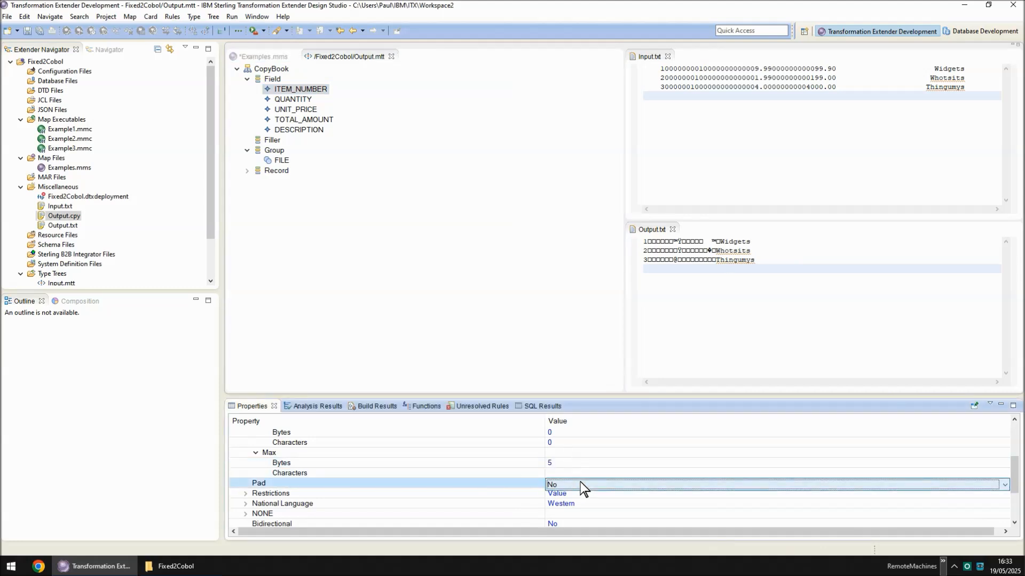
scroll(580, 482, "down", 1)
left_click(423, 494)
scroll(295, 503, "down", 1)
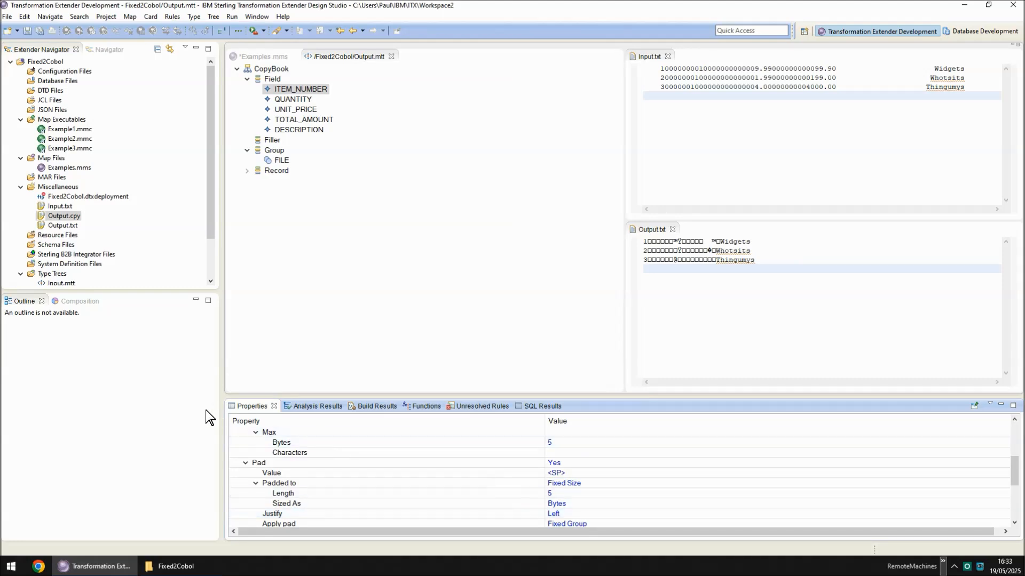
Analyze the structure and logic of the Output.mtt type tree, save it, update the open maps and close the tree
left_click(301, 93)
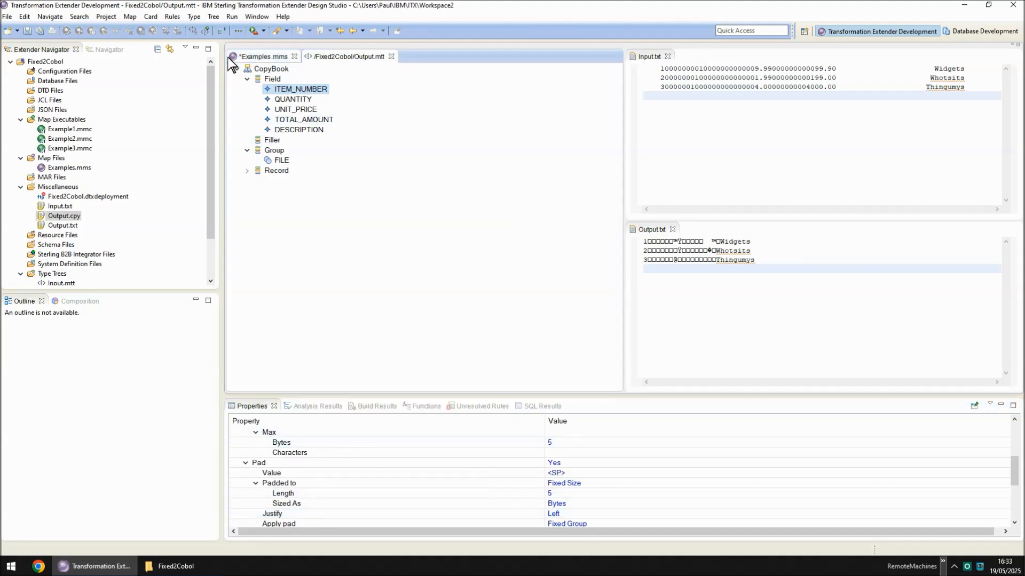
left_click(213, 16)
mouse_move(252, 58)
left_click(344, 58)
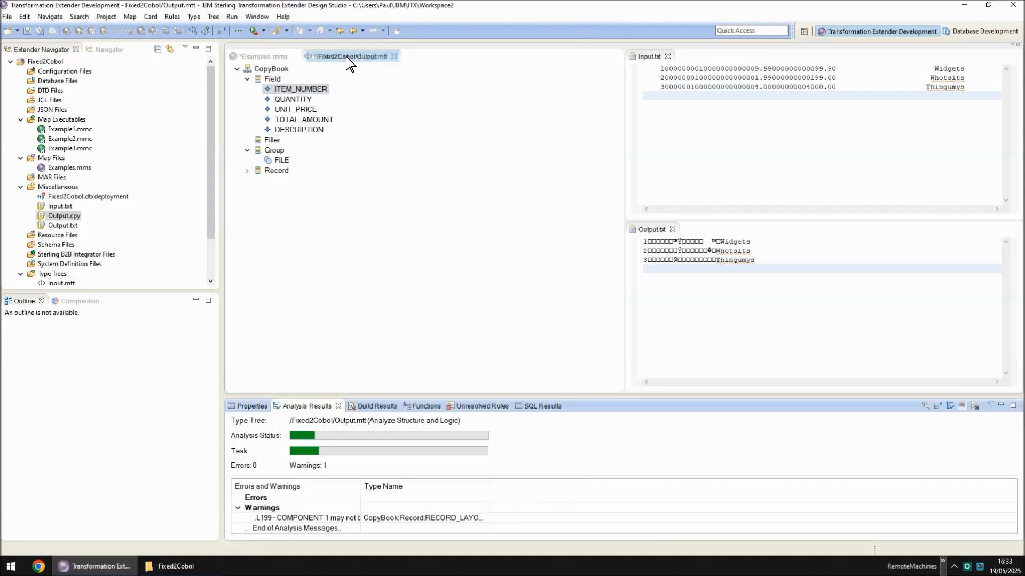
key("ctrl+s")
left_click(566, 287)
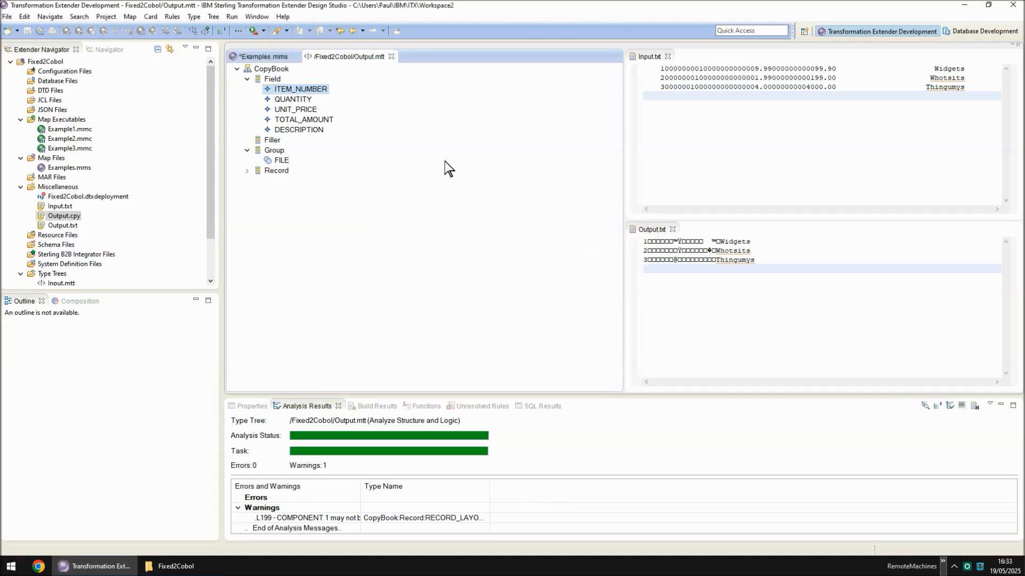
left_click(391, 56)
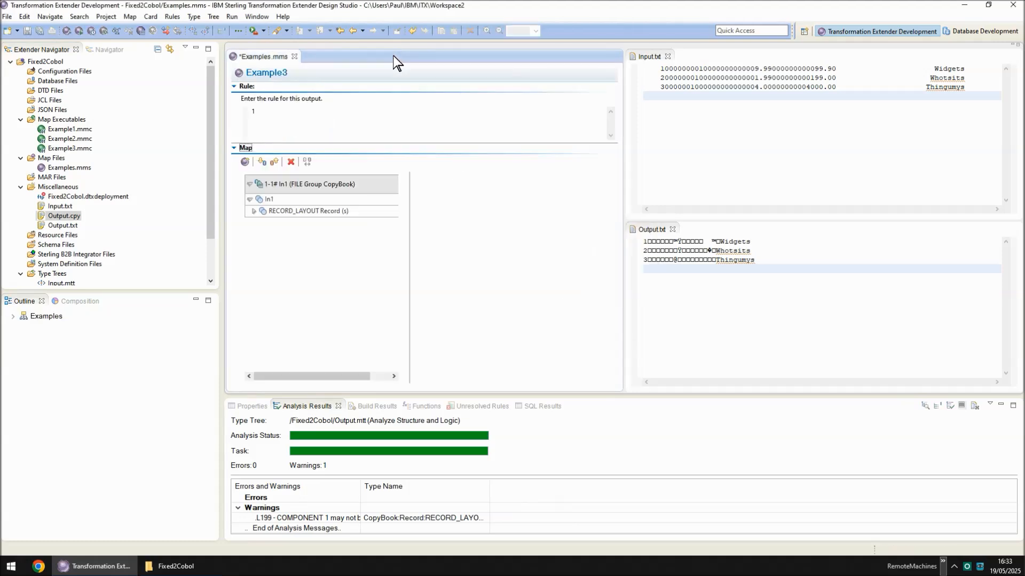
Open the Example2 map, build and run it, and save Examples.mms
left_click(13, 316)
double_click(58, 336)
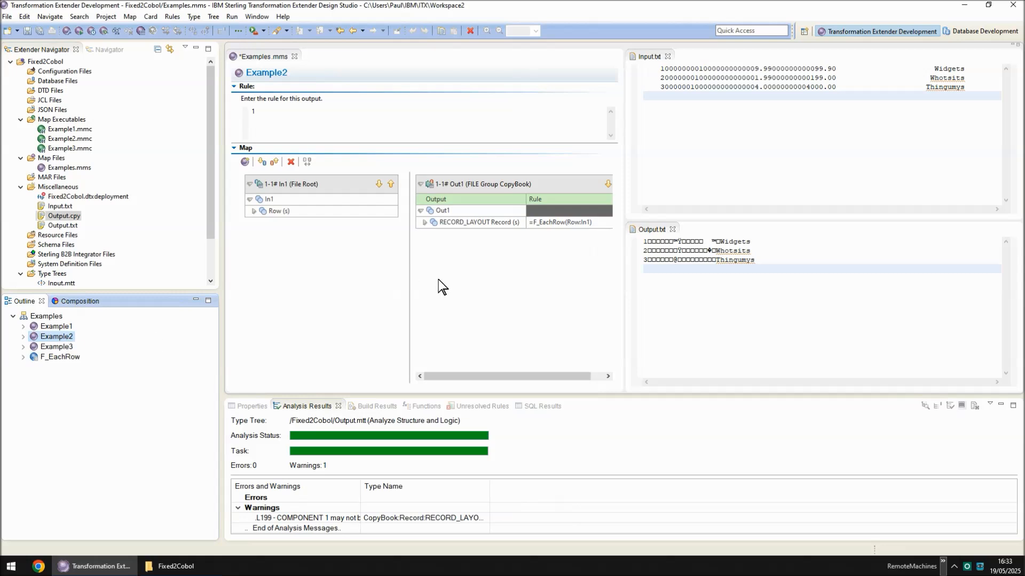
left_click(502, 275)
key("ctrl+b")
key("ctrl+r")
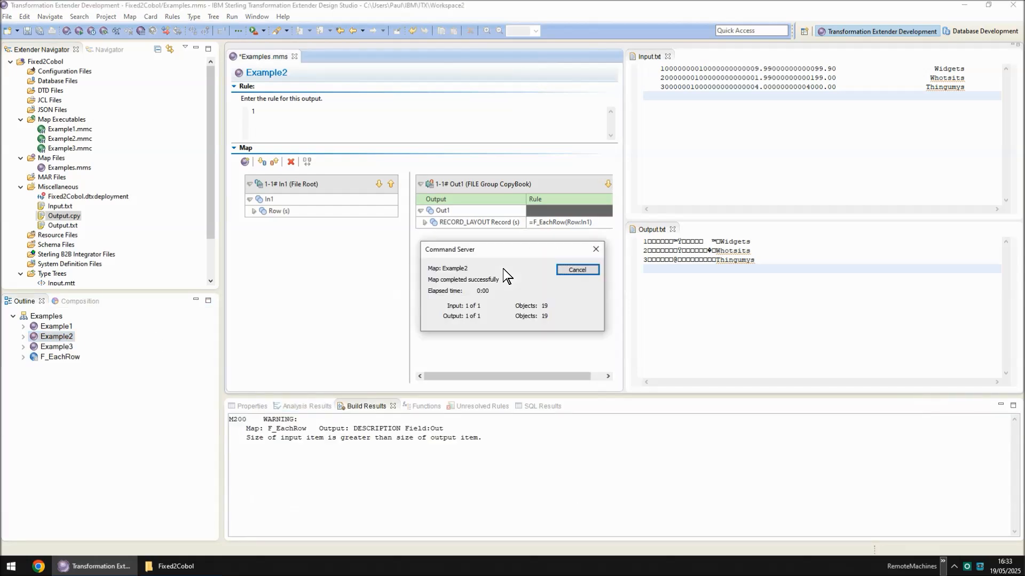
left_click(732, 293)
left_click(359, 252)
key("ctrl+s")
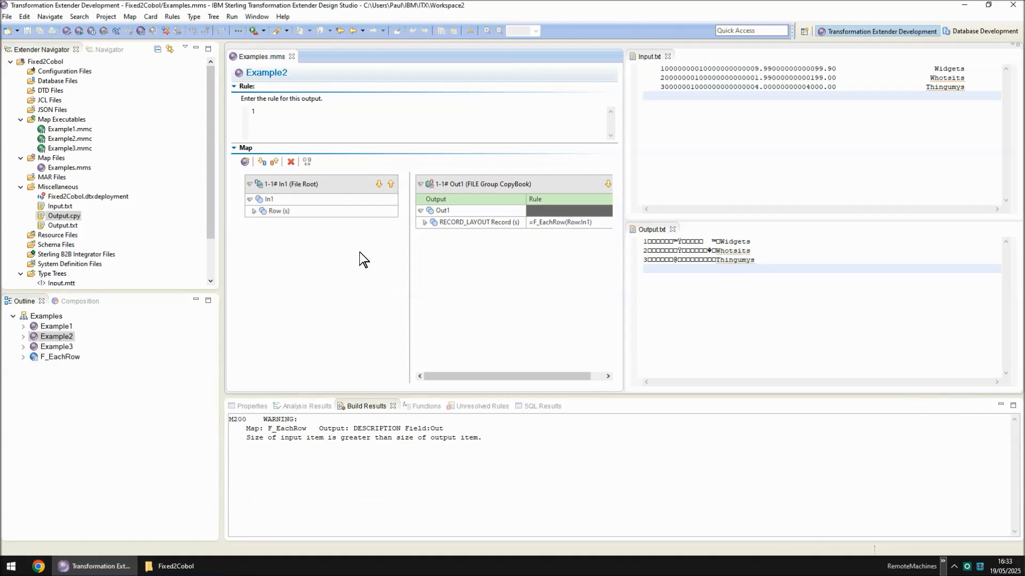
Examine the properties of the ITEM_NUMBER field and the RECORD_LAYOUT record in Example2's Out1 card
left_click(425, 223)
left_click(475, 234)
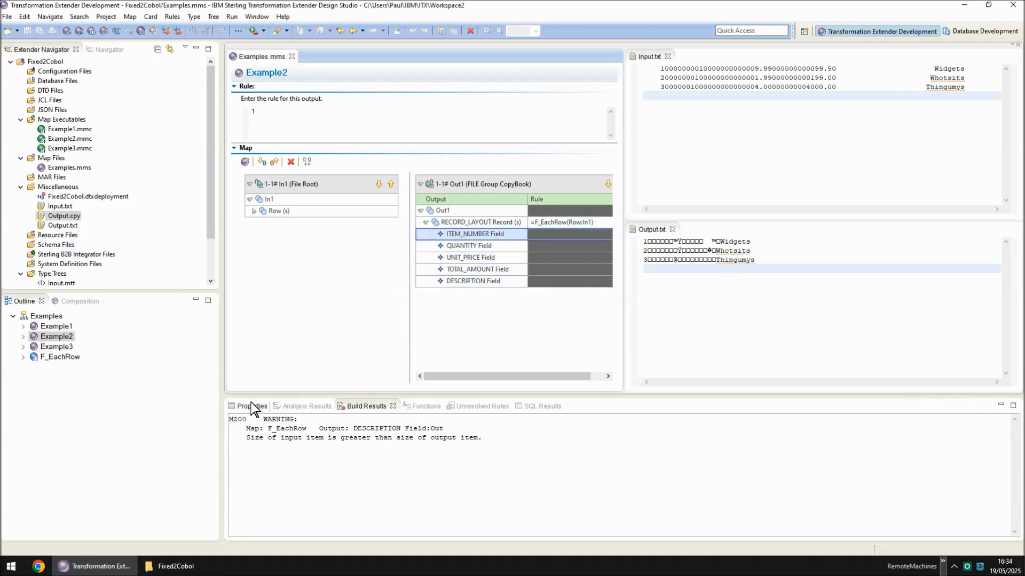
left_click(251, 405)
left_click(478, 222)
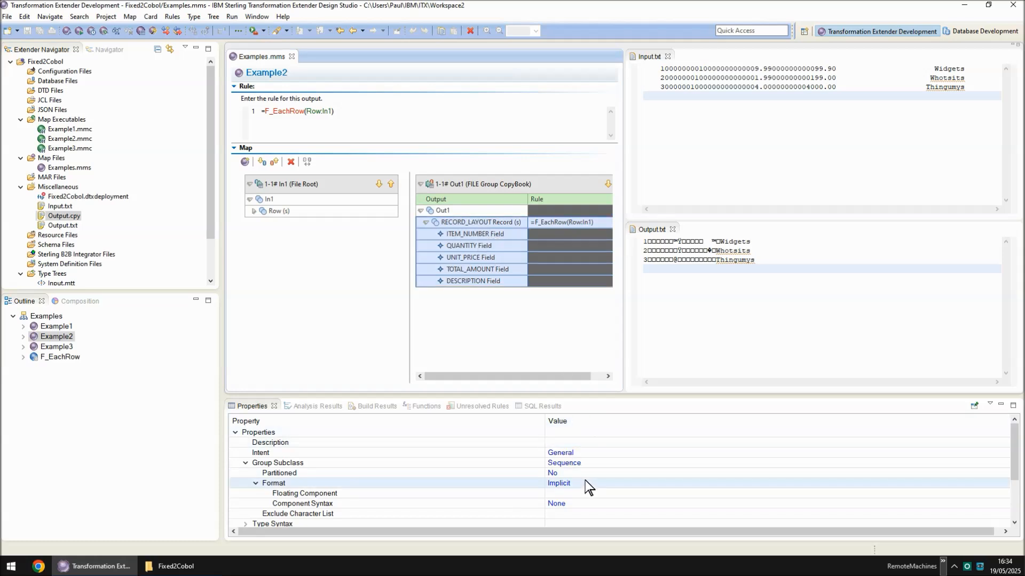
Open the type tree for RECORD_LAYOUT and set its group format to Explicit with Content tracking and Fixed component syntax
right_click(454, 220)
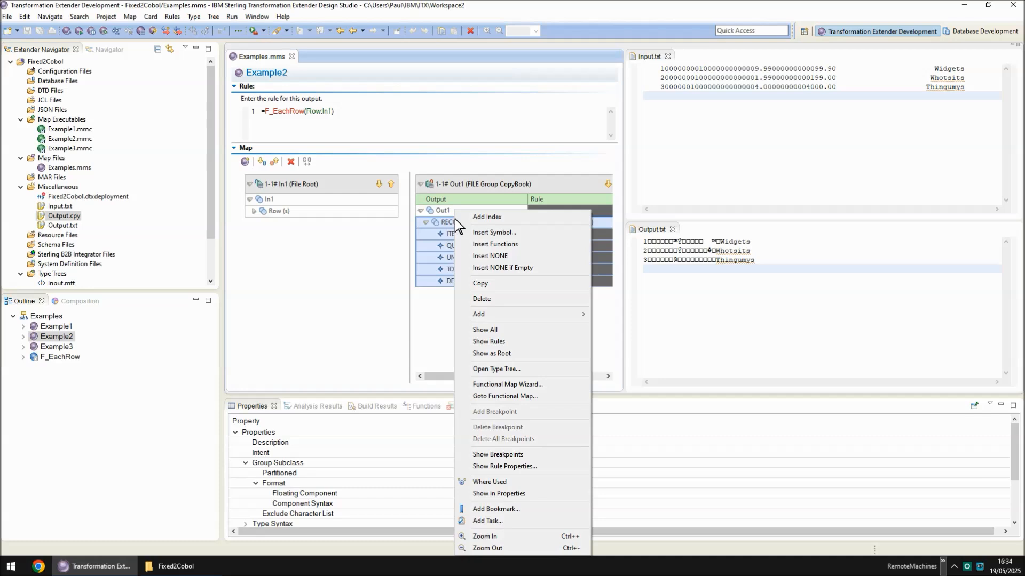
left_click(489, 369)
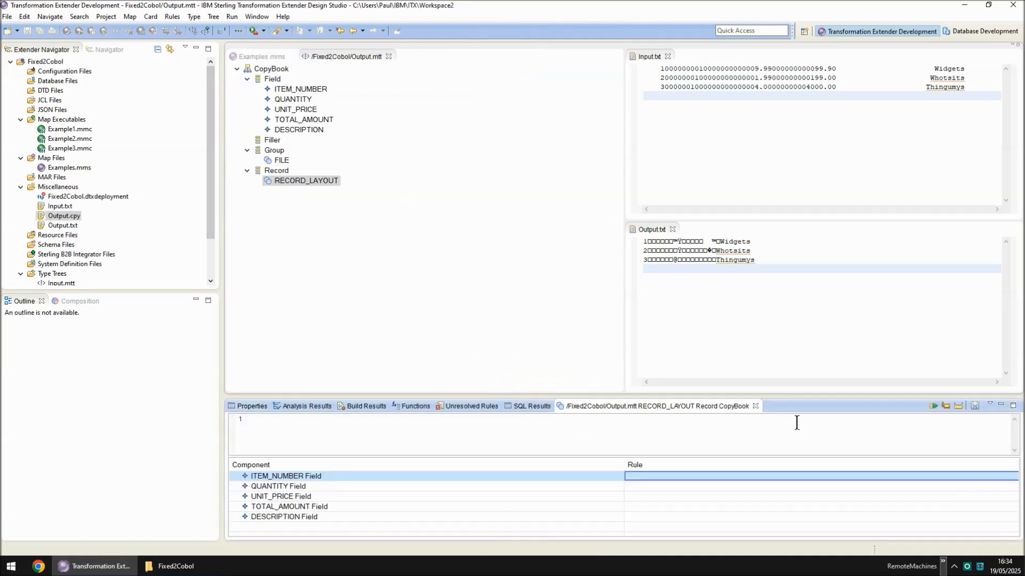
left_click(755, 407)
left_click(596, 486)
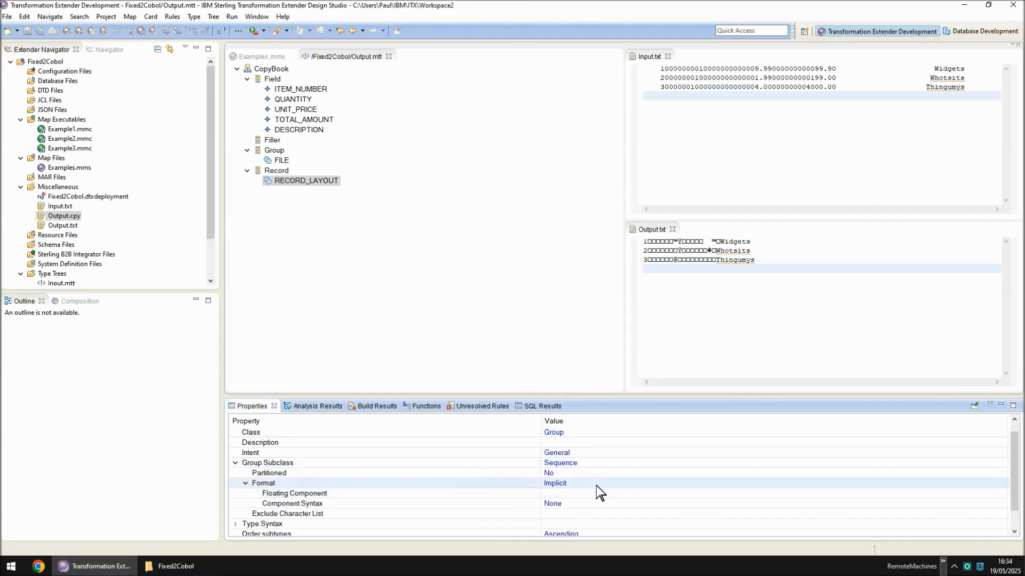
key("Down")
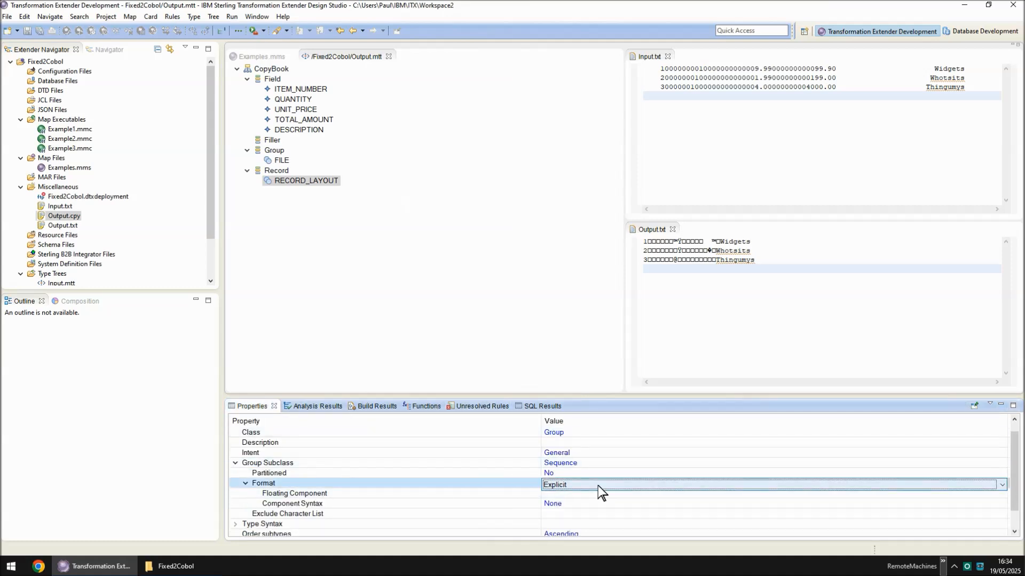
left_click(587, 496)
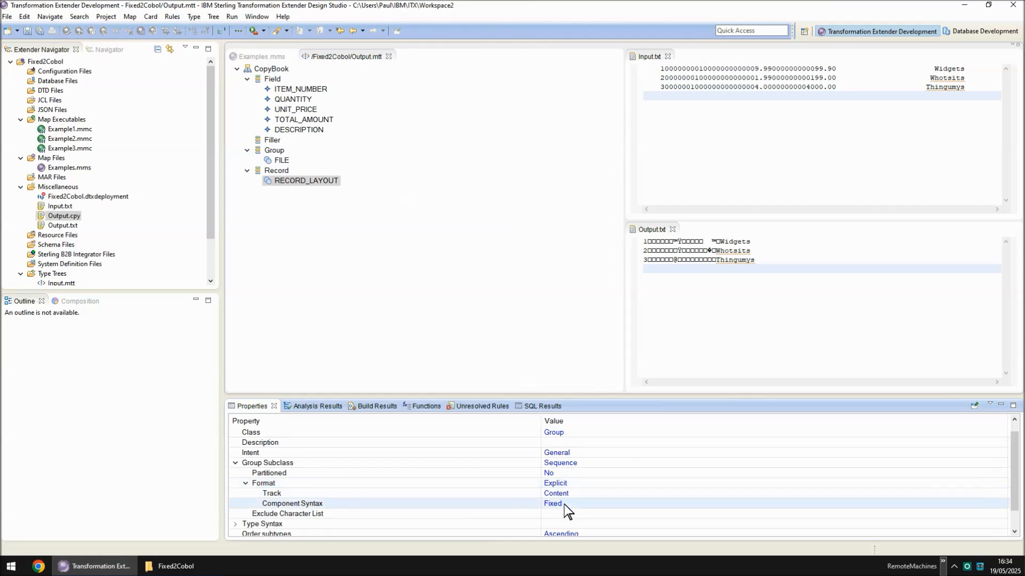
Analyze the structure and logic of Output.mtt with the new RECORD_LAYOUT format, save it, update the open maps and close it
left_click(318, 181)
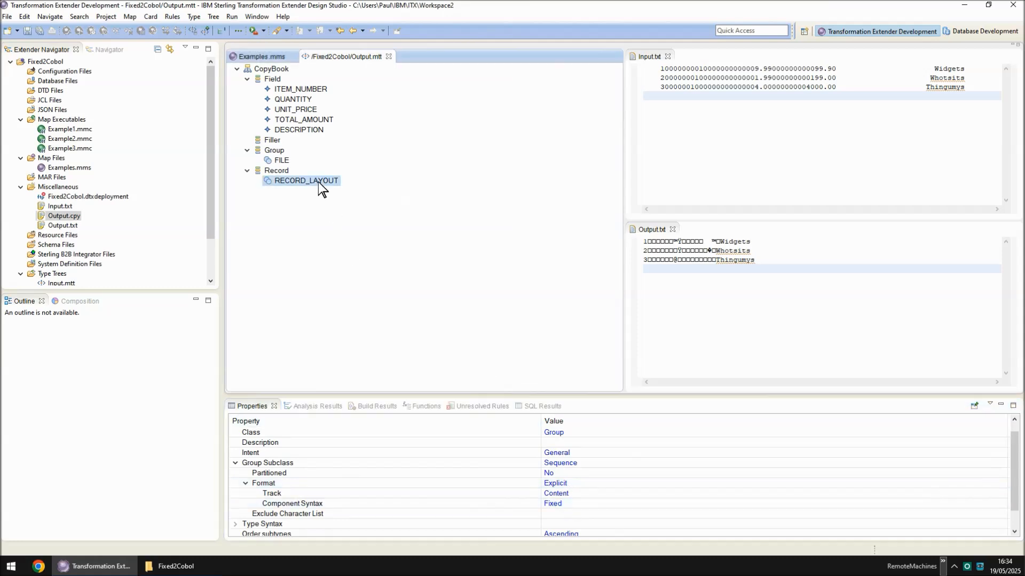
left_click(194, 17)
mouse_move(213, 17)
mouse_move(234, 55)
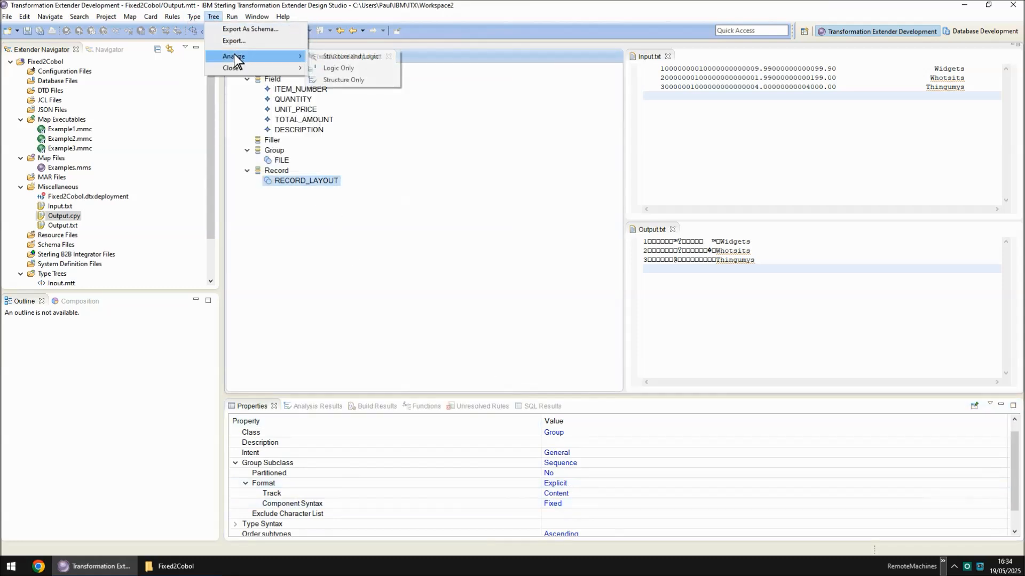
left_click(357, 56)
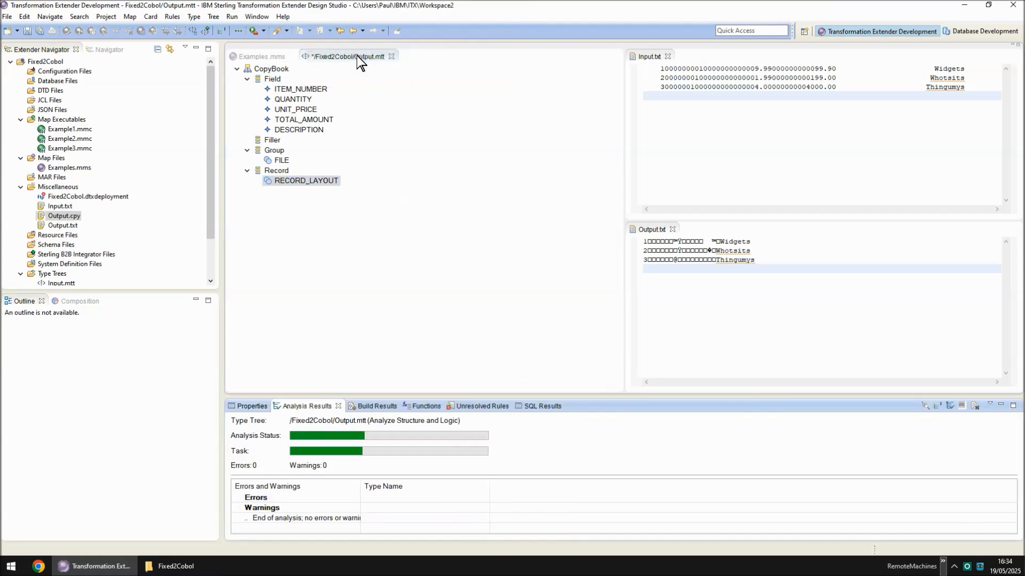
left_click(303, 119)
key("ctrl+s")
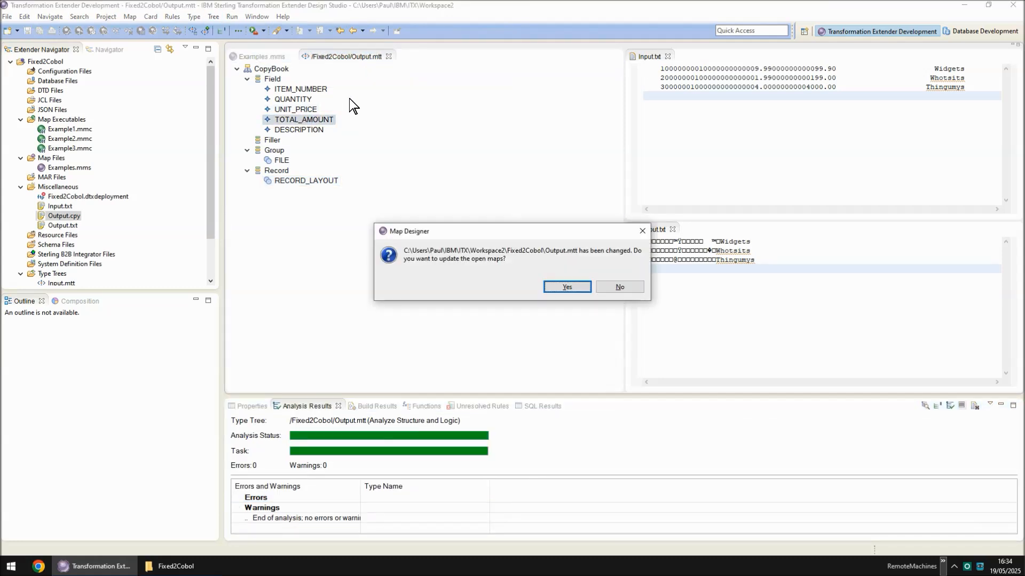
key("Return")
left_click(388, 56)
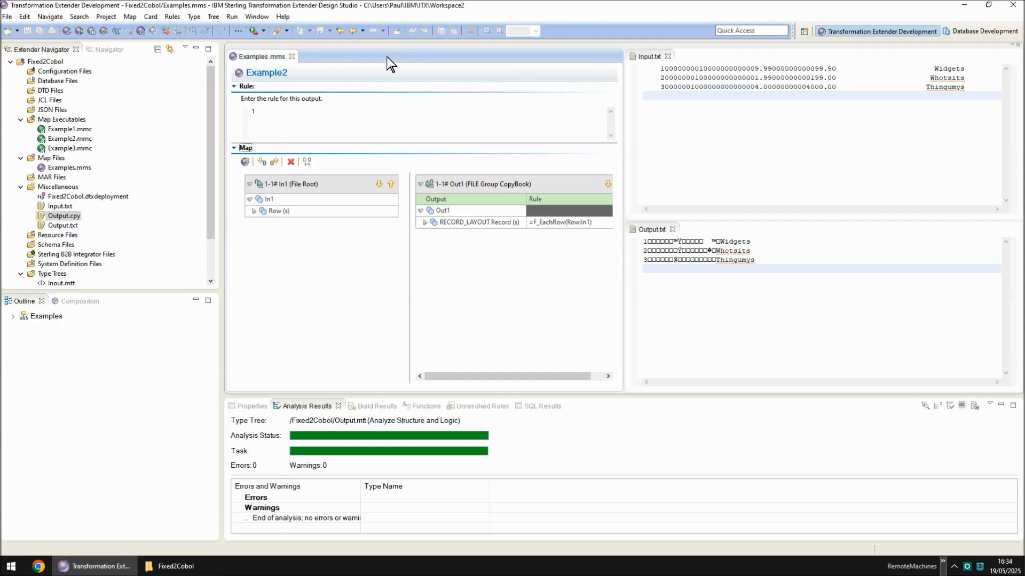
Build and run the Example2 map again and reload Output.txt with the regenerated records
left_click(483, 258)
key("ctrl+b")
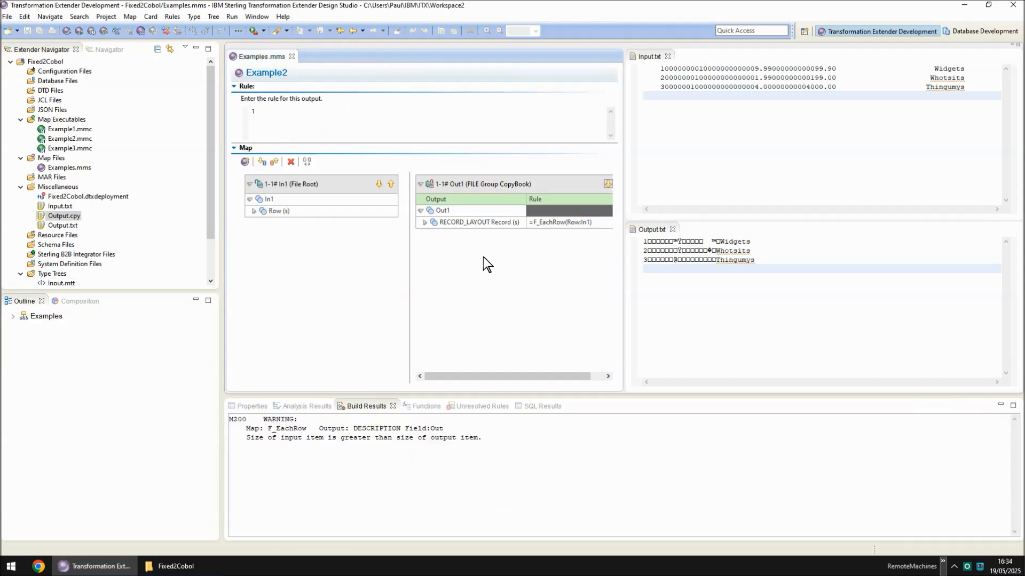
key("ctrl+r")
key("Return")
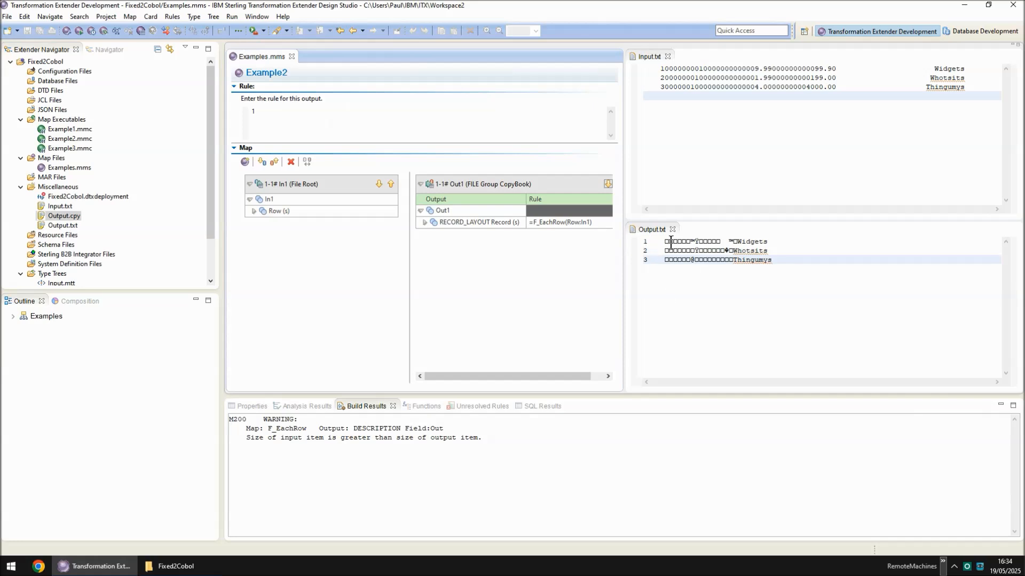
Open the Example3 map and run it to validate Output.txt, closing the run dialog
left_click(13, 316)
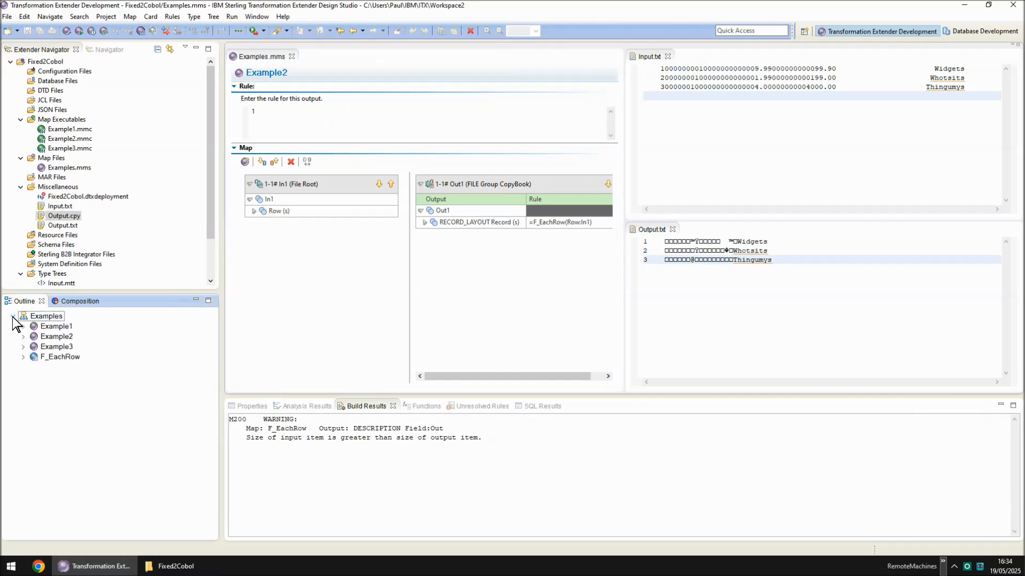
left_click(56, 347)
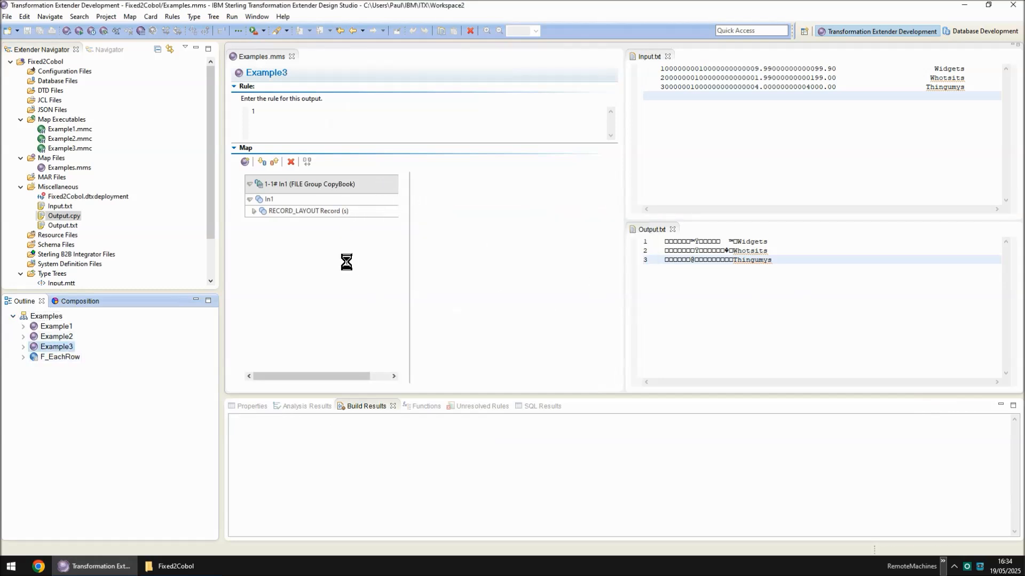
left_click(326, 264)
key("ctrl+r")
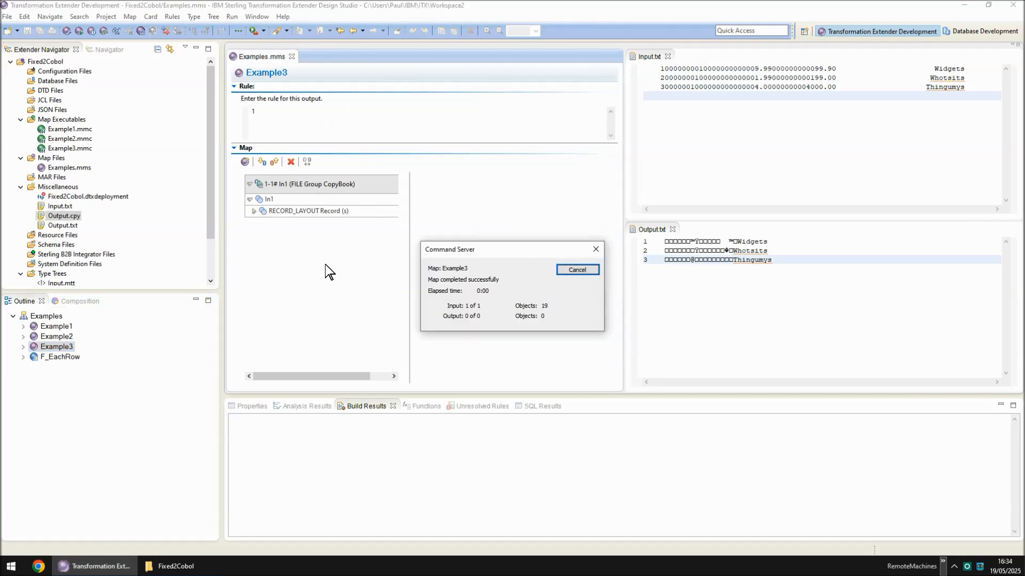
left_click(568, 269)
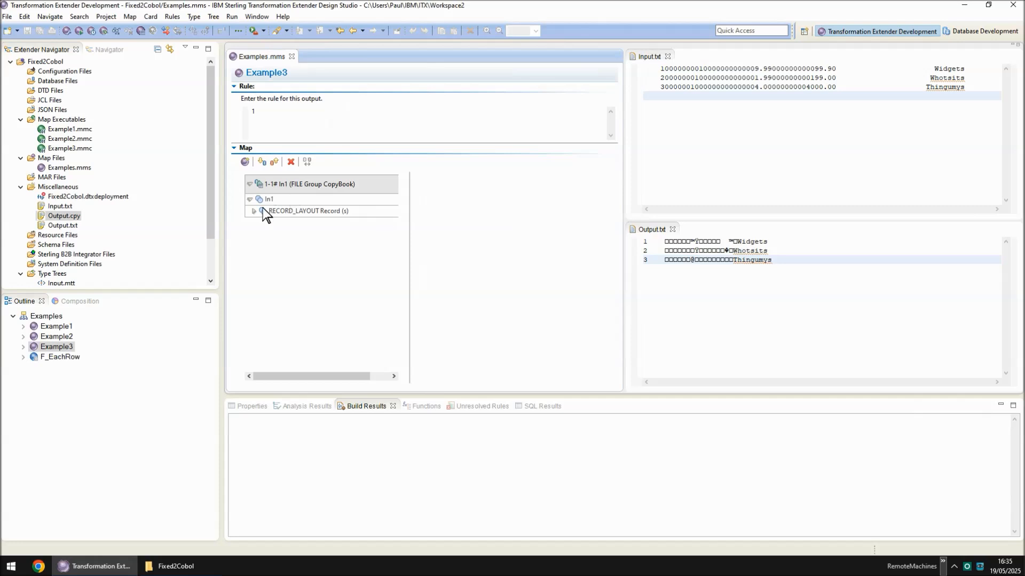